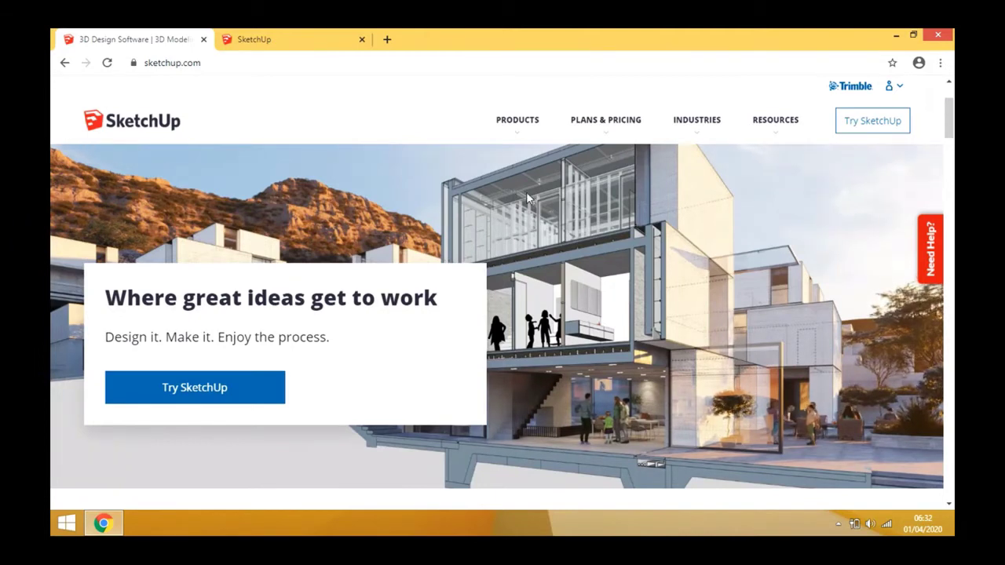
Open the personal plans and pricing page and compare the SketchUp Free, Shop and Pro plans
{"action": "left_click", "coordinate": [517, 122]}
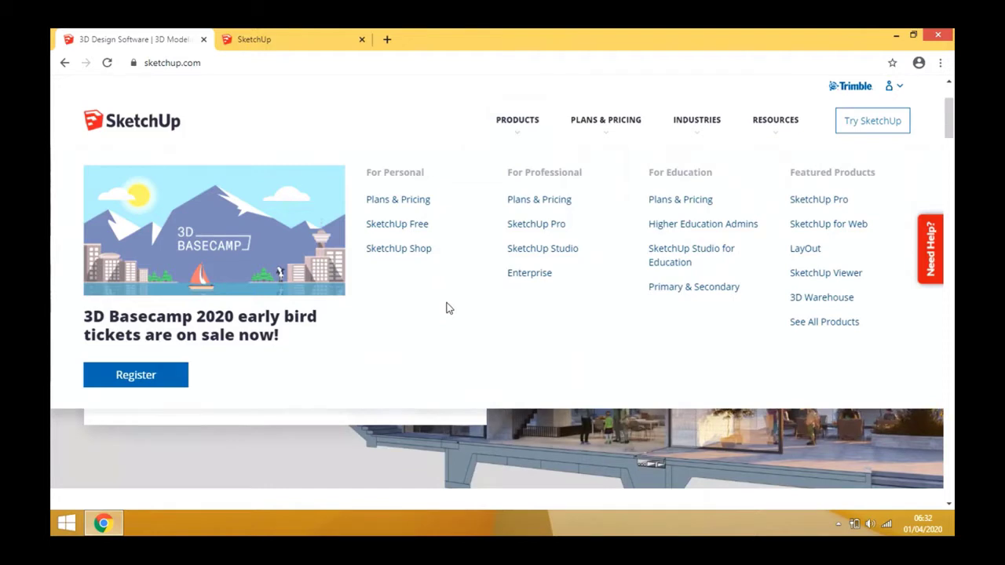
{"action": "left_click", "coordinate": [410, 202]}
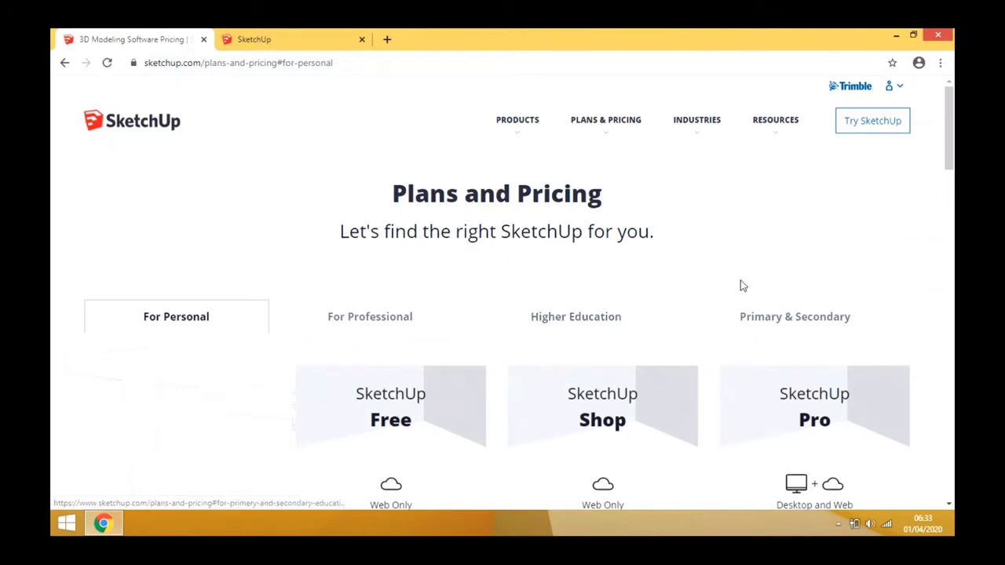
{"action": "scroll", "coordinate": [789, 293], "scroll_direction": "down", "scroll_amount": 1}
{"action": "scroll", "coordinate": [788, 293], "scroll_direction": "down", "scroll_amount": 3}
{"action": "scroll", "coordinate": [789, 297], "scroll_direction": "up", "scroll_amount": 1}
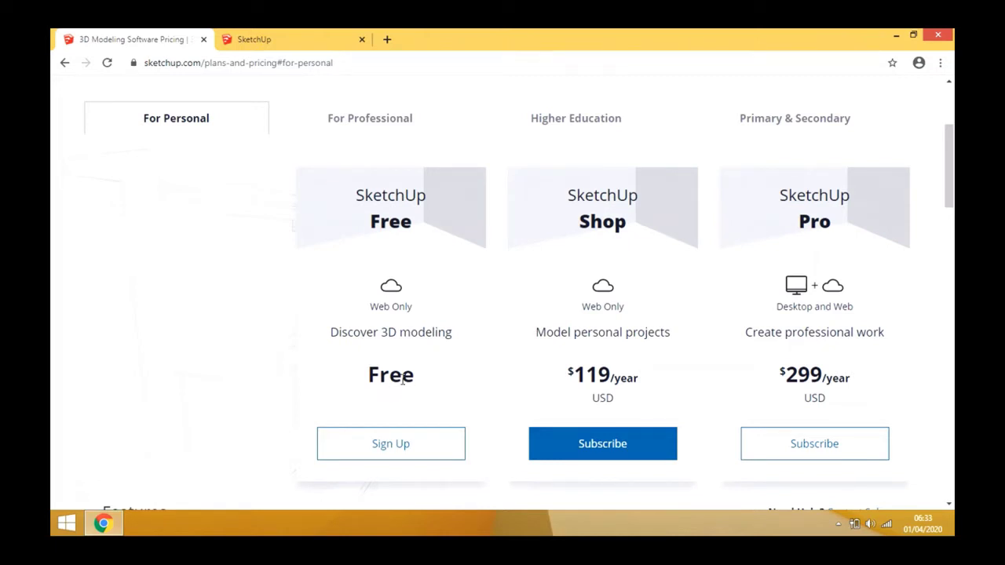
{"action": "scroll", "coordinate": [403, 361], "scroll_direction": "down", "scroll_amount": 1}
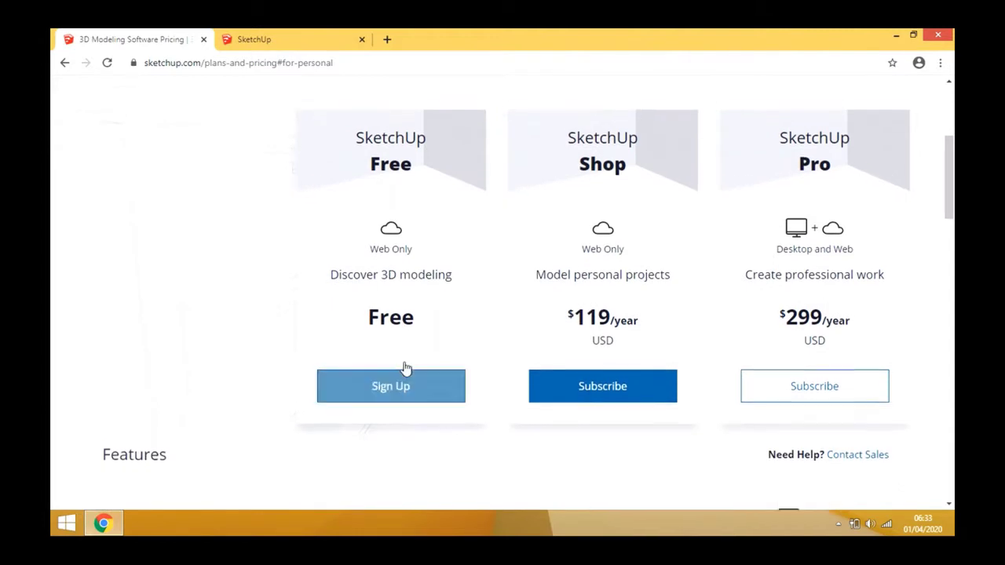
{"action": "scroll", "coordinate": [405, 368], "scroll_direction": "up", "scroll_amount": 2}
{"action": "scroll", "coordinate": [397, 328], "scroll_direction": "down", "scroll_amount": 3}
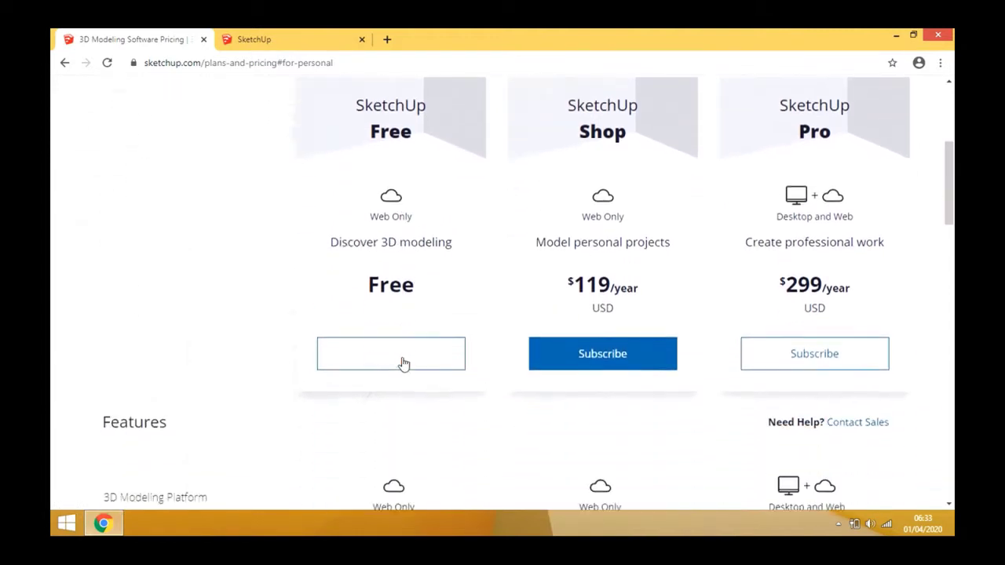
{"action": "scroll", "coordinate": [413, 370], "scroll_direction": "up", "scroll_amount": 2}
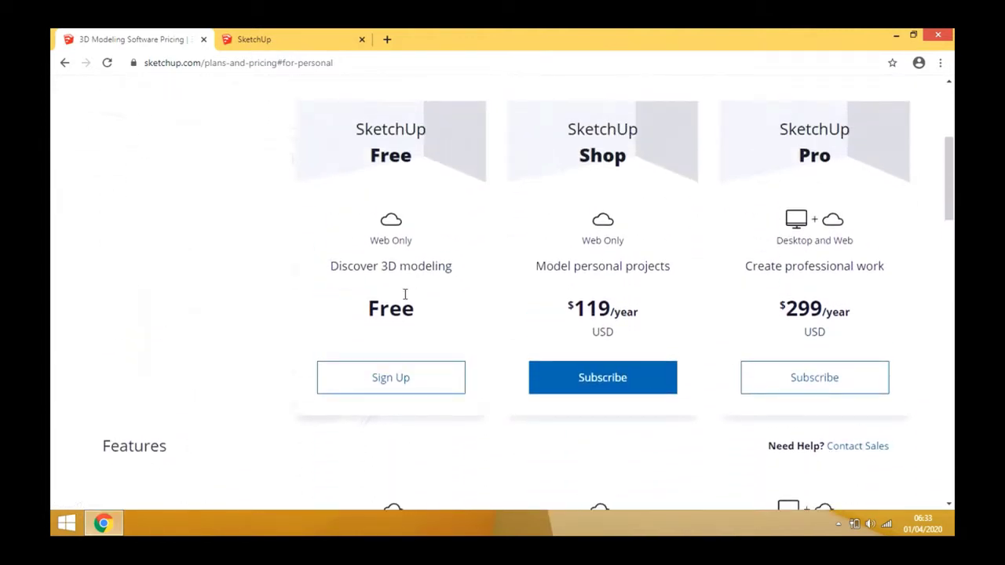
{"action": "scroll", "coordinate": [410, 290], "scroll_direction": "down", "scroll_amount": 1}
{"action": "scroll", "coordinate": [395, 289], "scroll_direction": "up", "scroll_amount": 2}
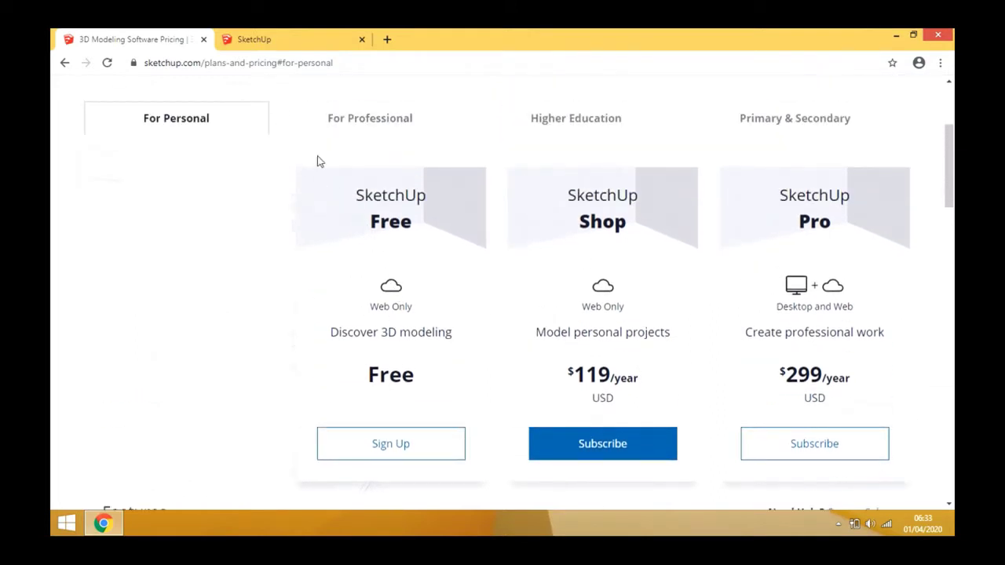
{"action": "scroll", "coordinate": [393, 354], "scroll_direction": "down", "scroll_amount": 1}
{"action": "scroll", "coordinate": [397, 392], "scroll_direction": "down", "scroll_amount": 1}
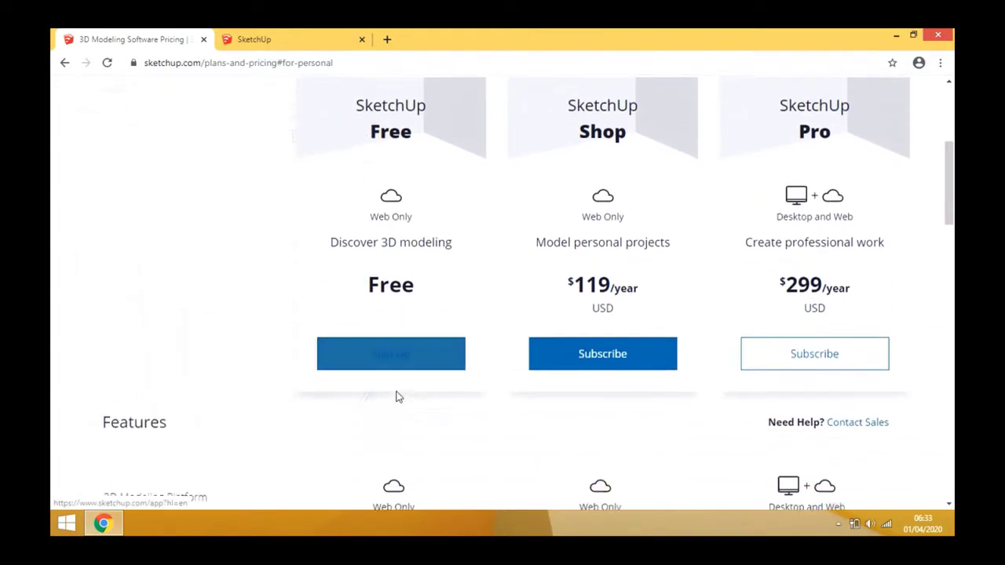
{"action": "scroll", "coordinate": [394, 336], "scroll_direction": "up", "scroll_amount": 1}
{"action": "scroll", "coordinate": [393, 335], "scroll_direction": "up", "scroll_amount": 2}
Switch to the SketchUp web app and start modeling in a new untitled model
{"action": "left_click", "coordinate": [286, 42]}
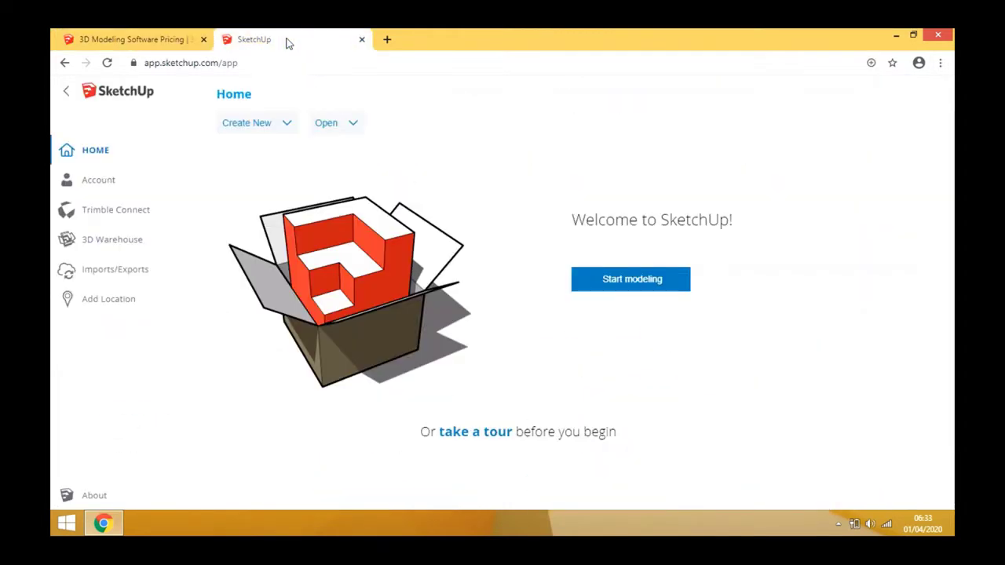
{"action": "left_click", "coordinate": [632, 280]}
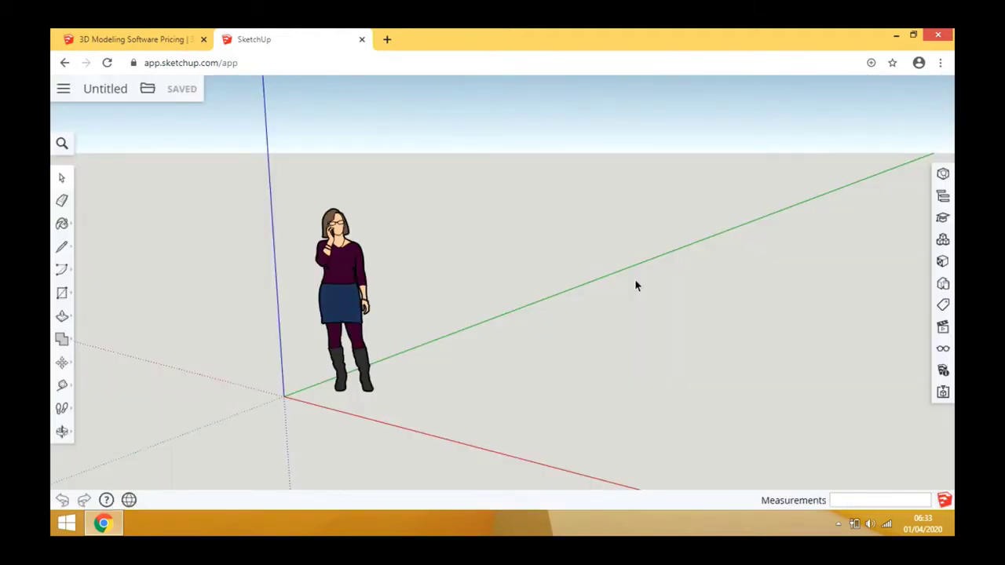
Orbit around the standing figure with the Orbit tool, and zoom in and out on it
{"action": "left_click", "coordinate": [62, 433]}
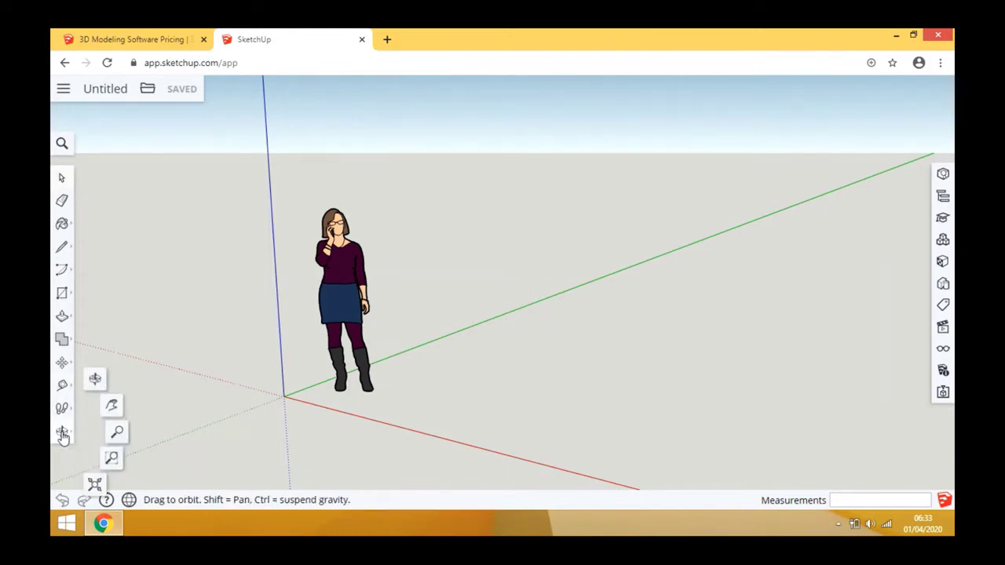
{"action": "left_click", "coordinate": [93, 380]}
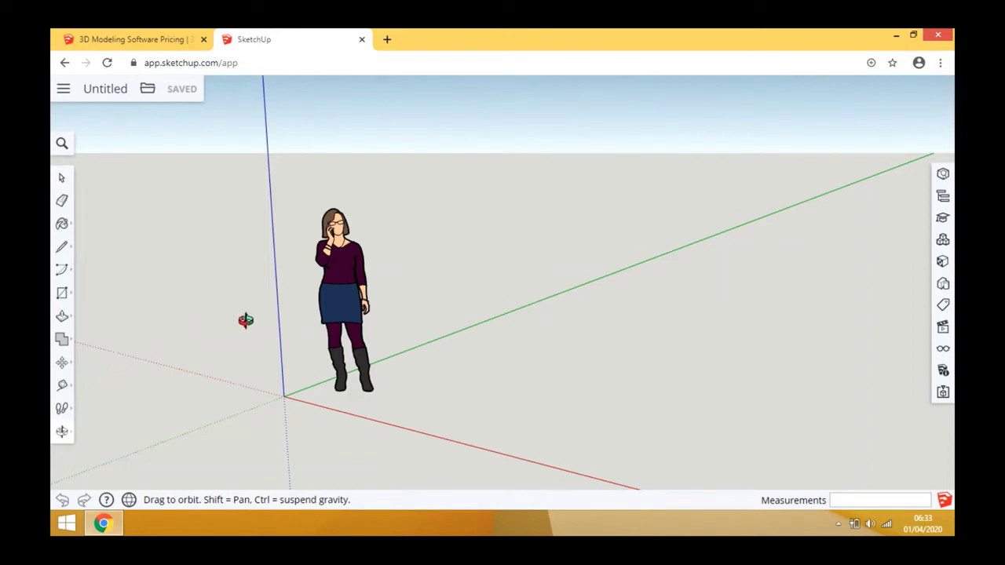
{"action": "left_click_drag", "start_coordinate": [245, 321], "coordinate": [436, 280]}
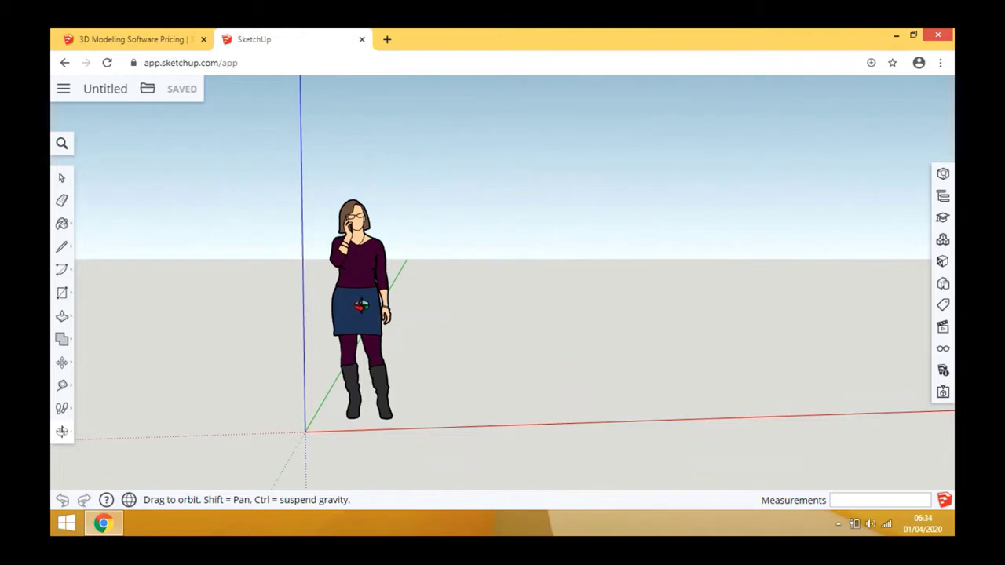
{"action": "scroll", "coordinate": [370, 304], "scroll_direction": "down", "scroll_amount": 3}
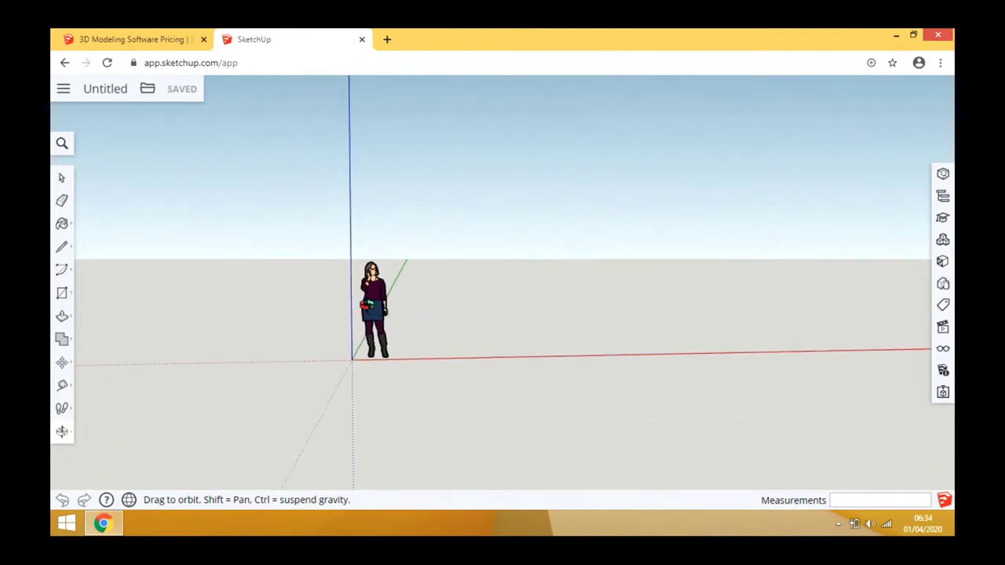
{"action": "scroll", "coordinate": [360, 299], "scroll_direction": "up", "scroll_amount": 4}
{"action": "scroll", "coordinate": [360, 299], "scroll_direction": "up", "scroll_amount": 2}
{"action": "scroll", "coordinate": [357, 290], "scroll_direction": "down", "scroll_amount": 6}
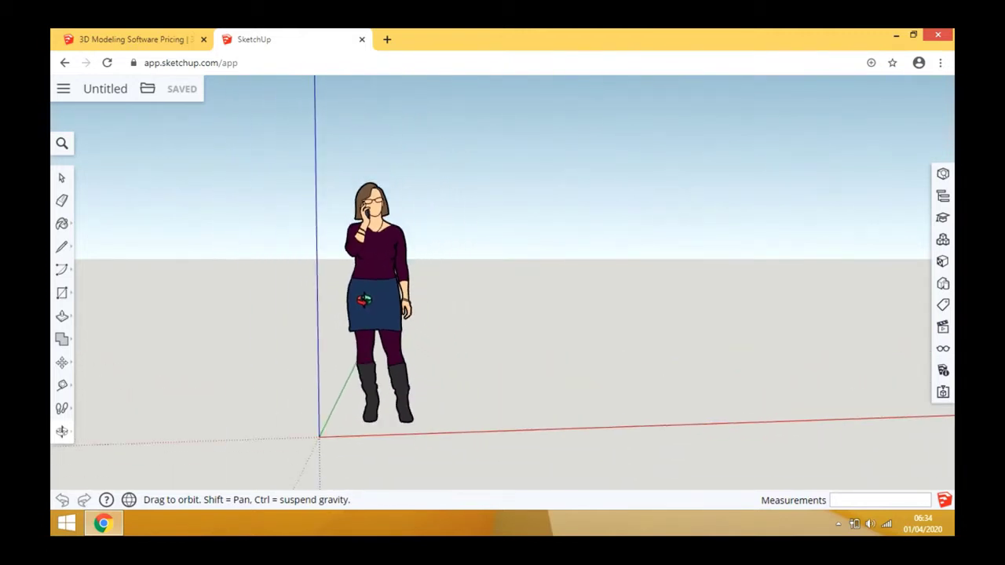
{"action": "scroll", "coordinate": [362, 306], "scroll_direction": "up", "scroll_amount": 5}
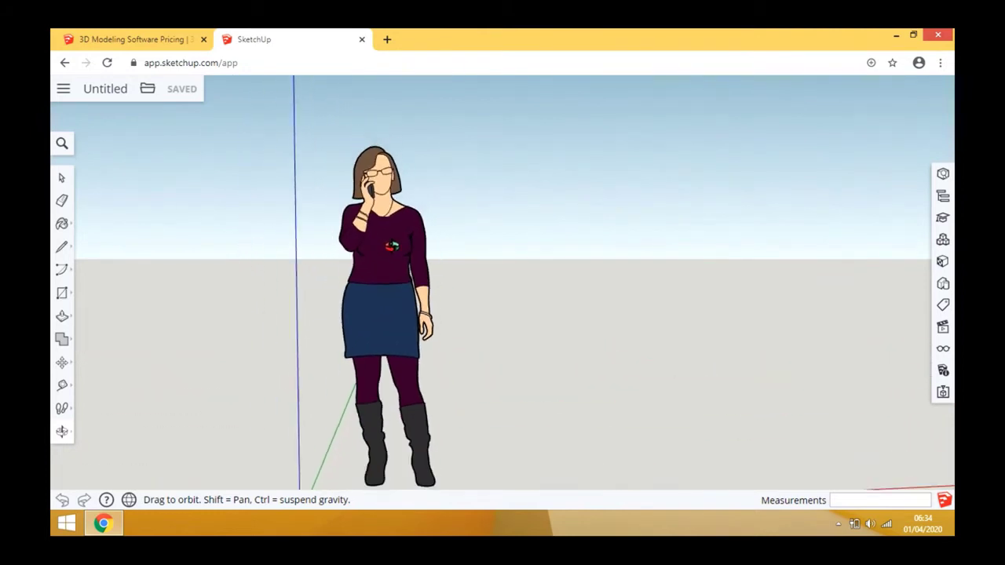
{"action": "scroll", "coordinate": [377, 263], "scroll_direction": "up", "scroll_amount": 3}
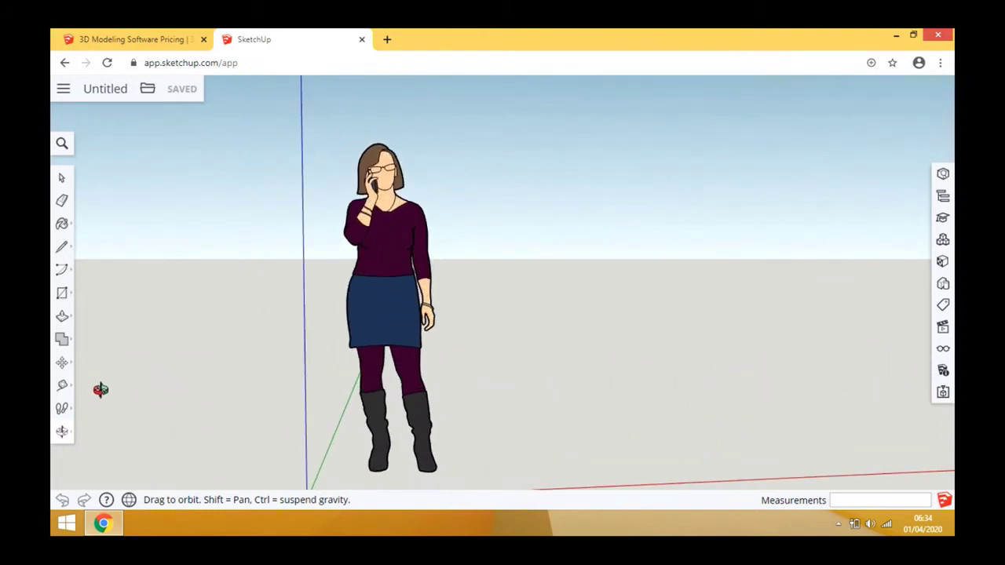
Magnify the figure's head and shoulders with the Zoom Window tool
{"action": "left_click", "coordinate": [64, 438]}
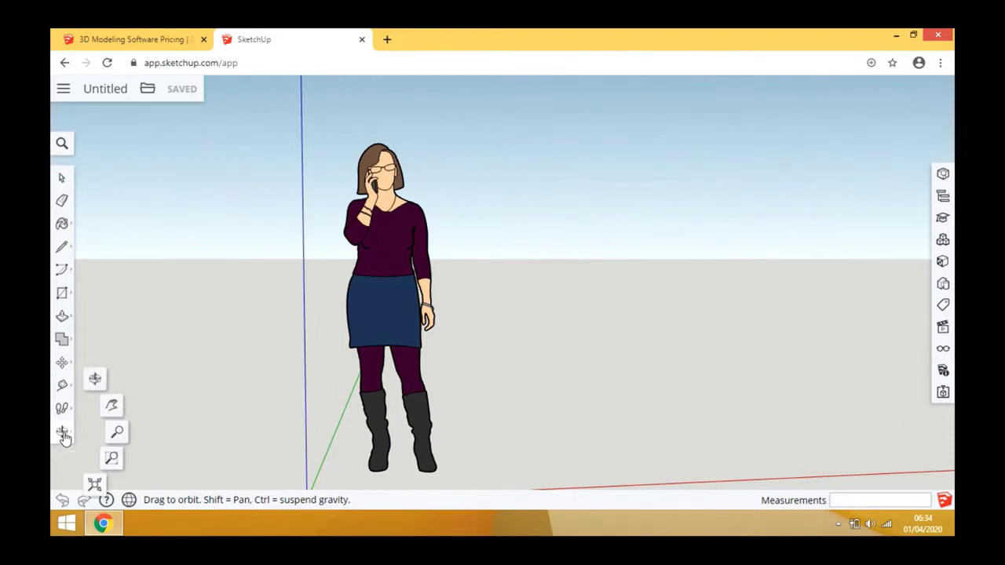
{"action": "left_click", "coordinate": [111, 460]}
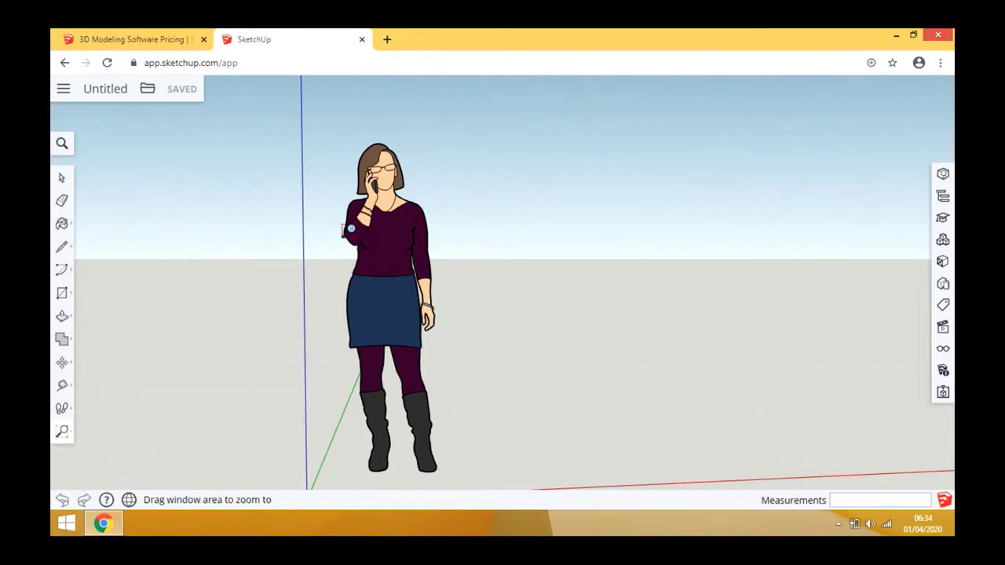
{"action": "left_click_drag", "start_coordinate": [347, 145], "coordinate": [427, 216]}
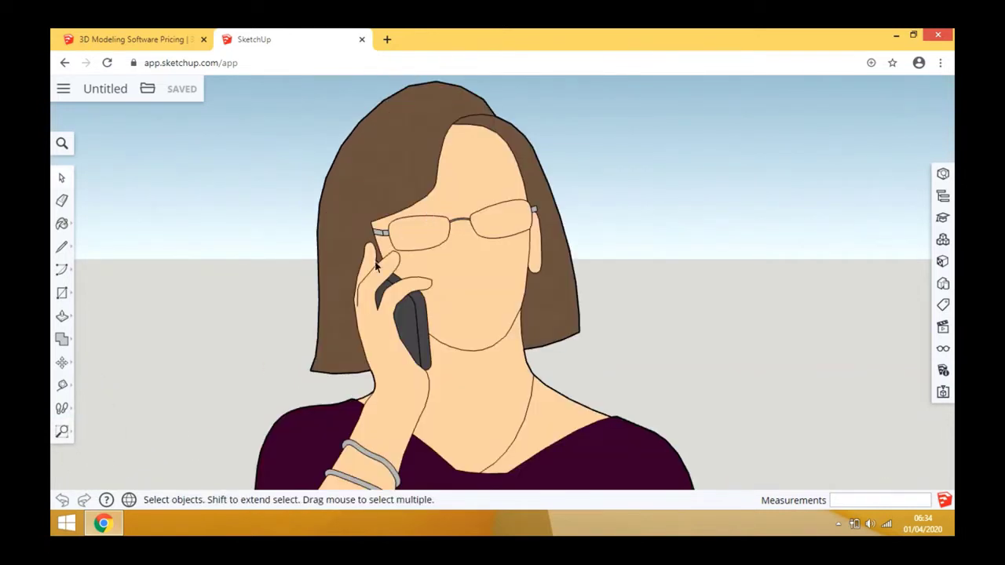
Zoom out and back in on the figure's upper body with the Zoom tool
{"action": "left_click", "coordinate": [62, 429]}
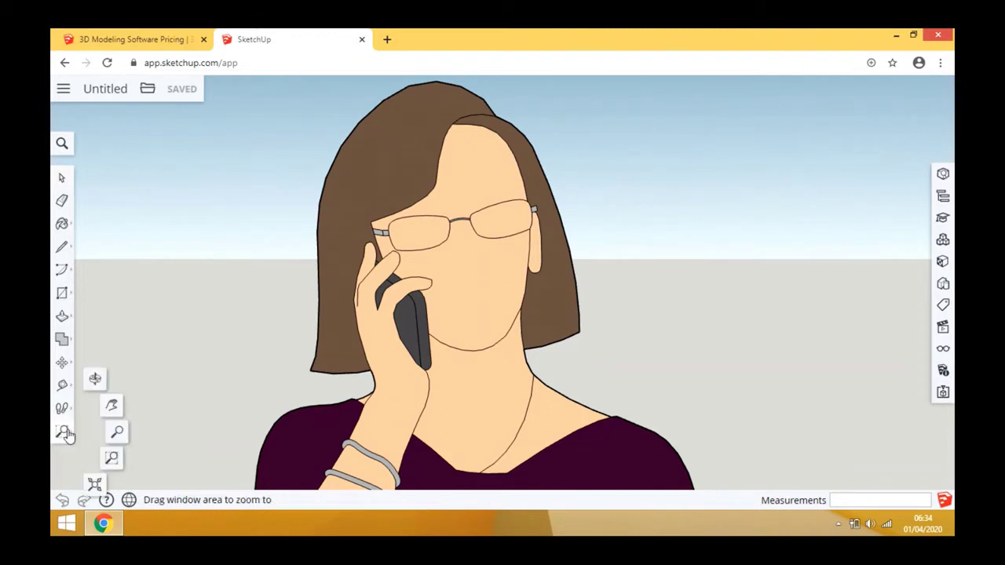
{"action": "left_click", "coordinate": [118, 434]}
{"action": "left_click_drag", "start_coordinate": [523, 386], "coordinate": [516, 441]}
{"action": "left_click_drag", "start_coordinate": [512, 304], "coordinate": [494, 473]}
{"action": "left_click_drag", "start_coordinate": [498, 346], "coordinate": [485, 215]}
Fit the model with Zoom Extents and zoom out until the whole figure and the origin are in view
{"action": "left_click", "coordinate": [62, 432]}
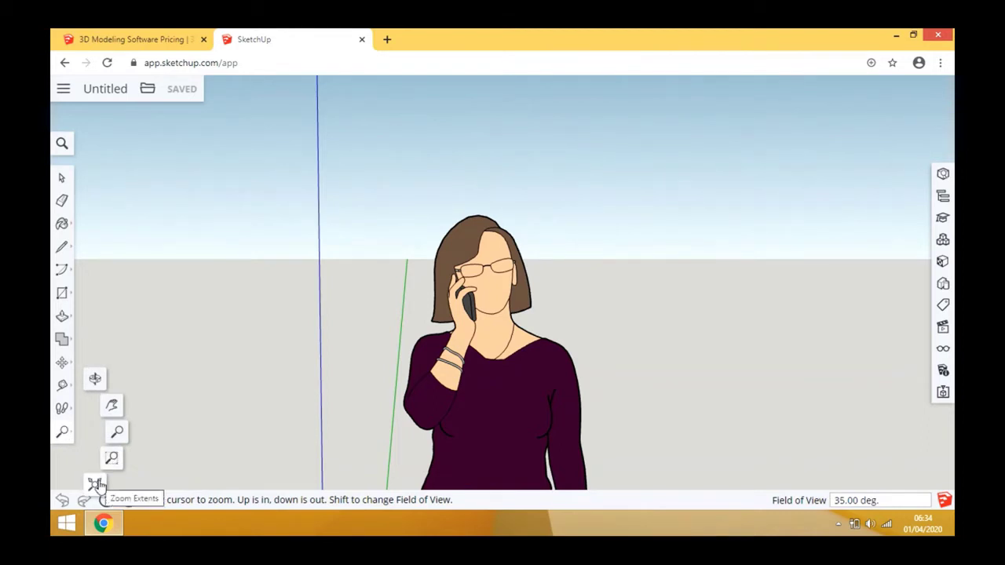
{"action": "left_click", "coordinate": [96, 484]}
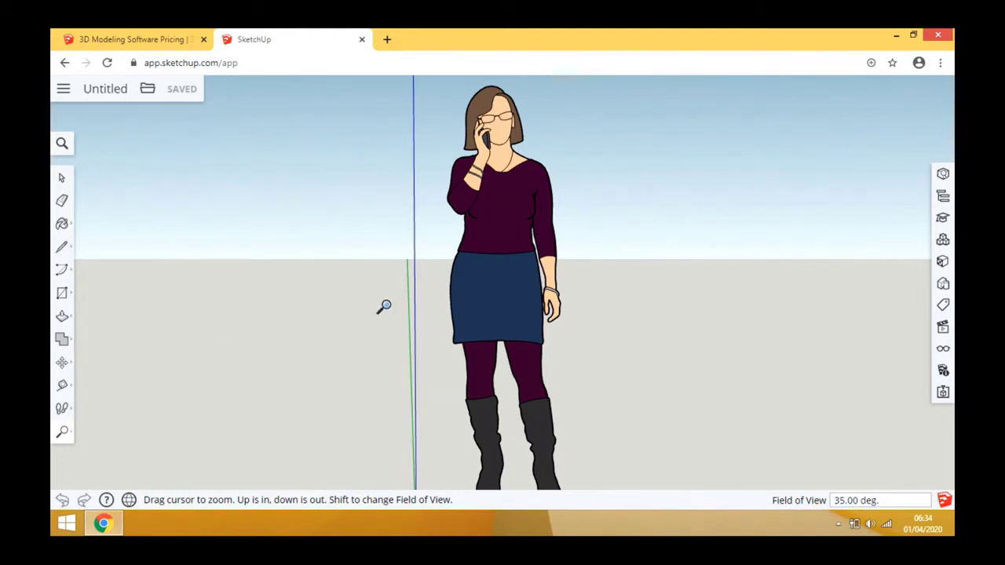
{"action": "scroll", "coordinate": [507, 275], "scroll_direction": "down", "scroll_amount": 5}
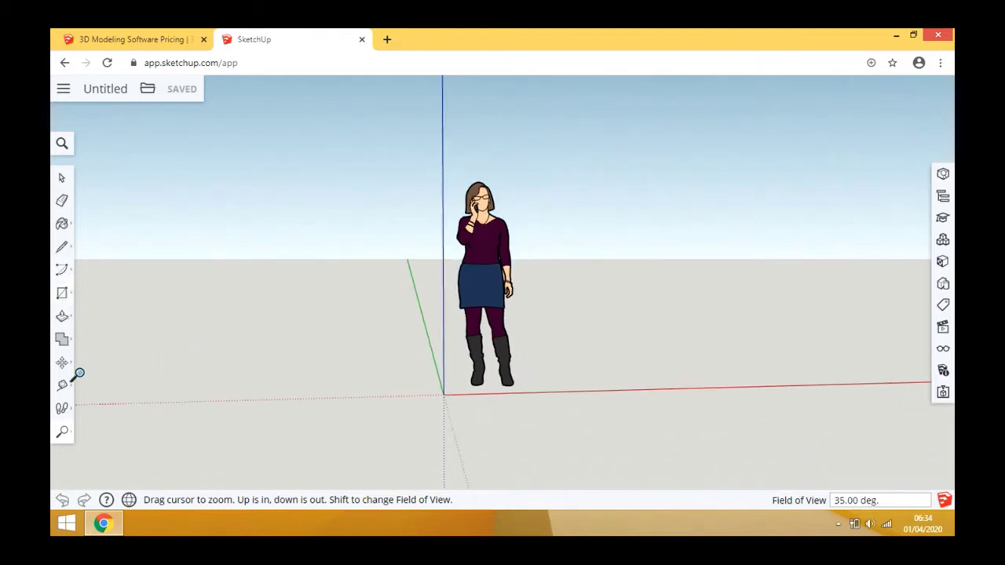
Draw an upright rectangle from the origin along the red and blue axes with dimensions 40', 12'
{"action": "left_click", "coordinate": [63, 437]}
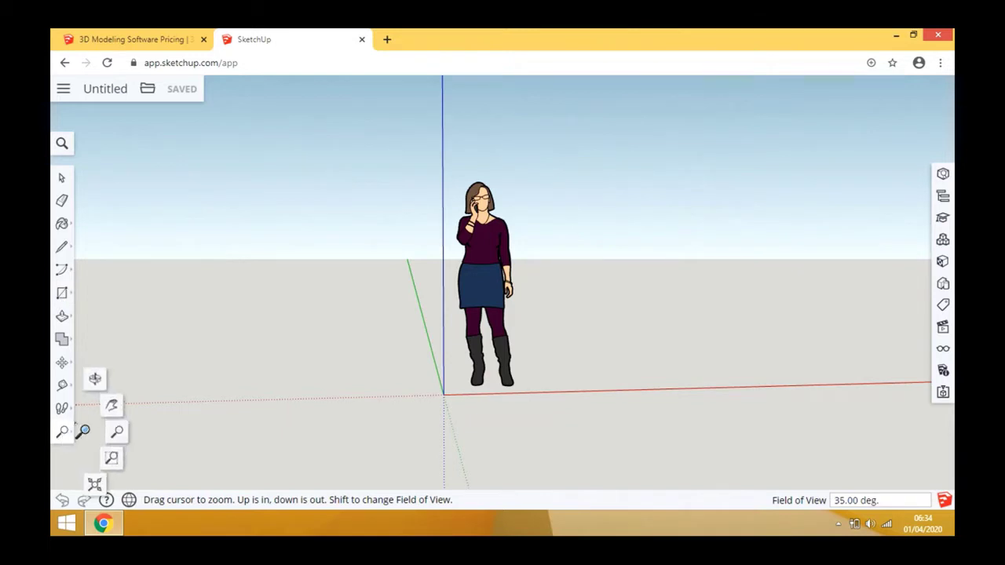
{"action": "left_click", "coordinate": [96, 379]}
{"action": "left_click_drag", "start_coordinate": [341, 356], "coordinate": [312, 350]}
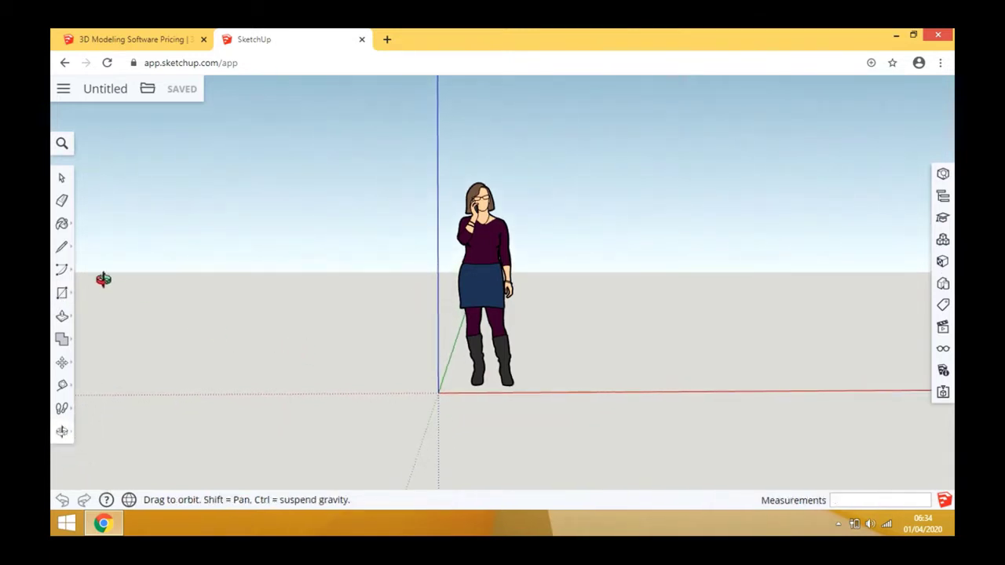
{"action": "left_click", "coordinate": [62, 295]}
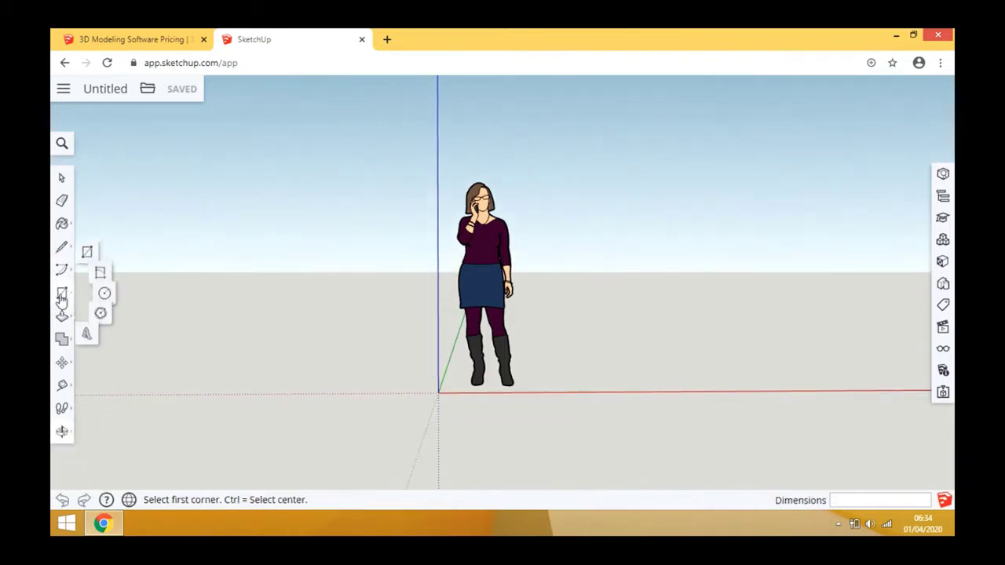
{"action": "left_click", "coordinate": [93, 245]}
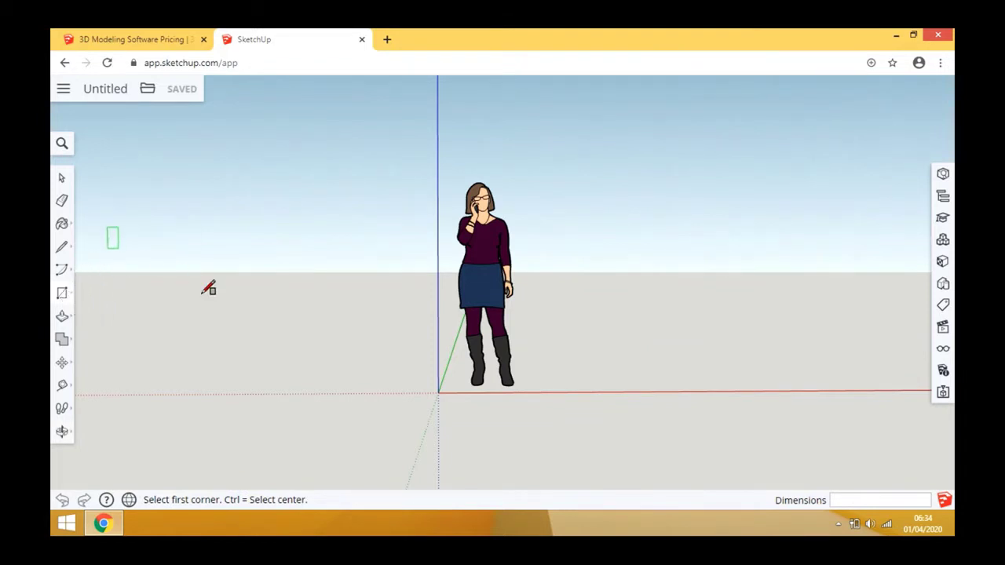
{"action": "left_click", "coordinate": [438, 393]}
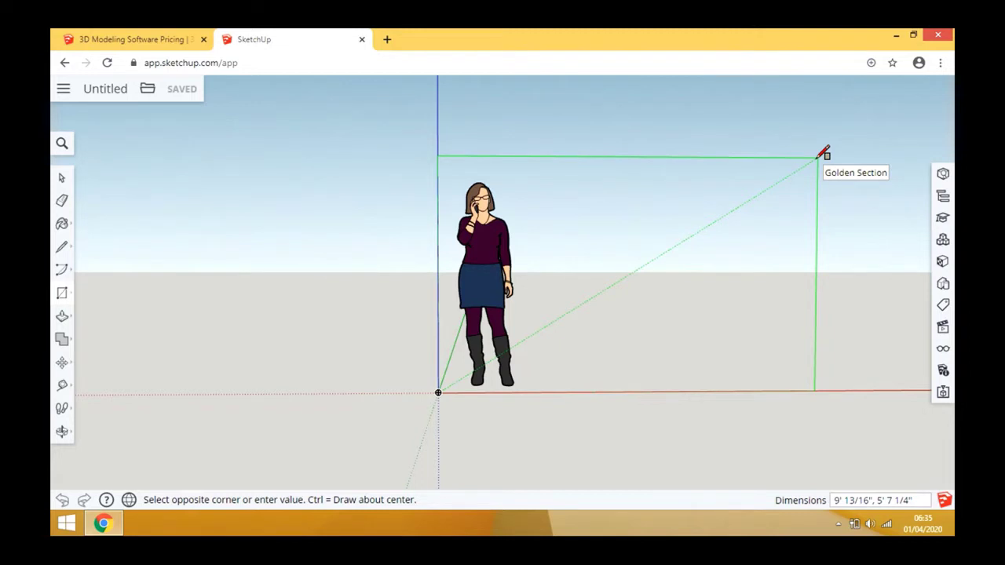
{"action": "type", "text": "40', 12"}
{"action": "left_click", "coordinate": [818, 157]}
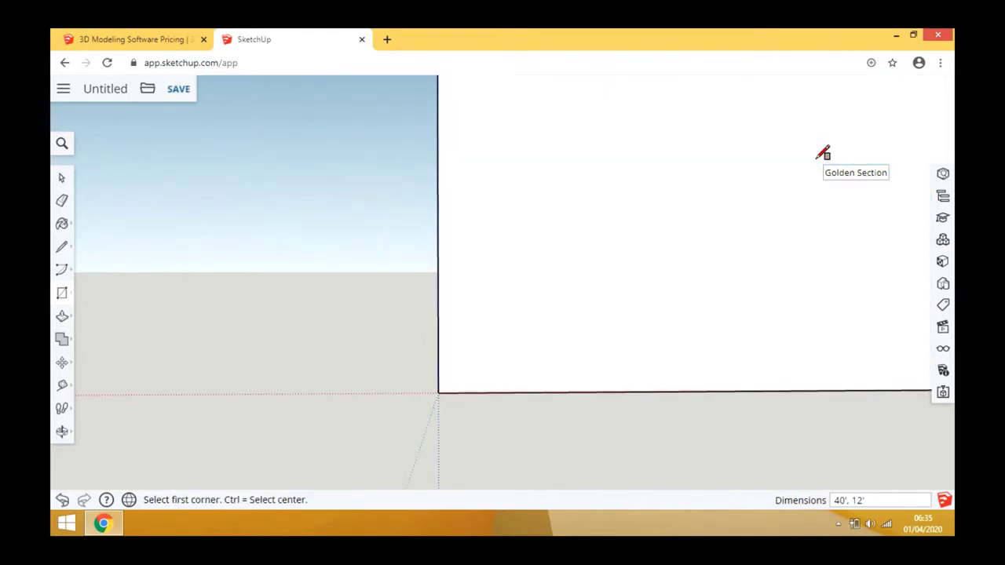
Place a vertical guide 4' inside the rectangle's left edge with the Tape Measure tool
{"action": "left_click", "coordinate": [60, 432]}
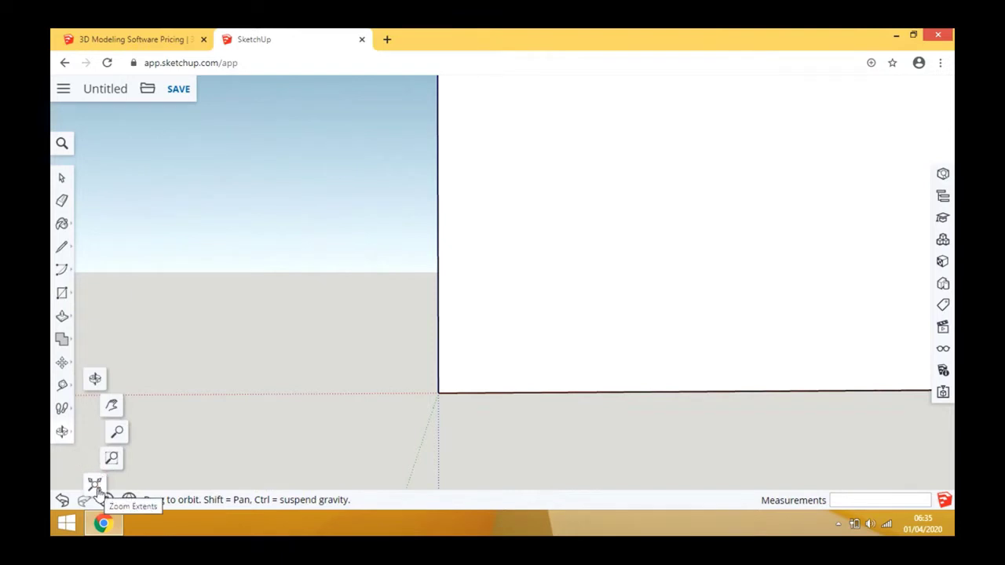
{"action": "left_click", "coordinate": [94, 486]}
{"action": "scroll", "coordinate": [415, 329], "scroll_direction": "down", "scroll_amount": 1}
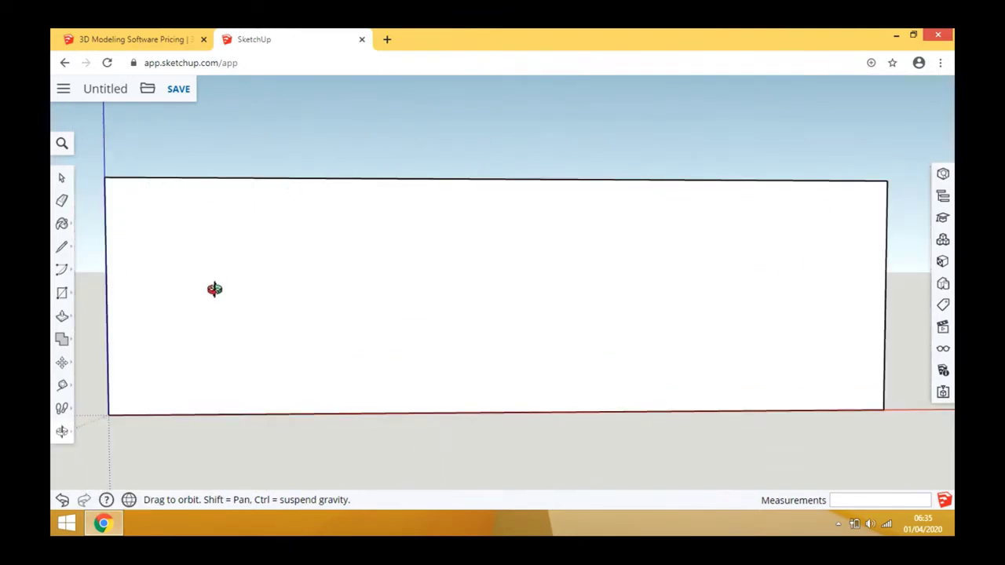
{"action": "left_click", "coordinate": [63, 386]}
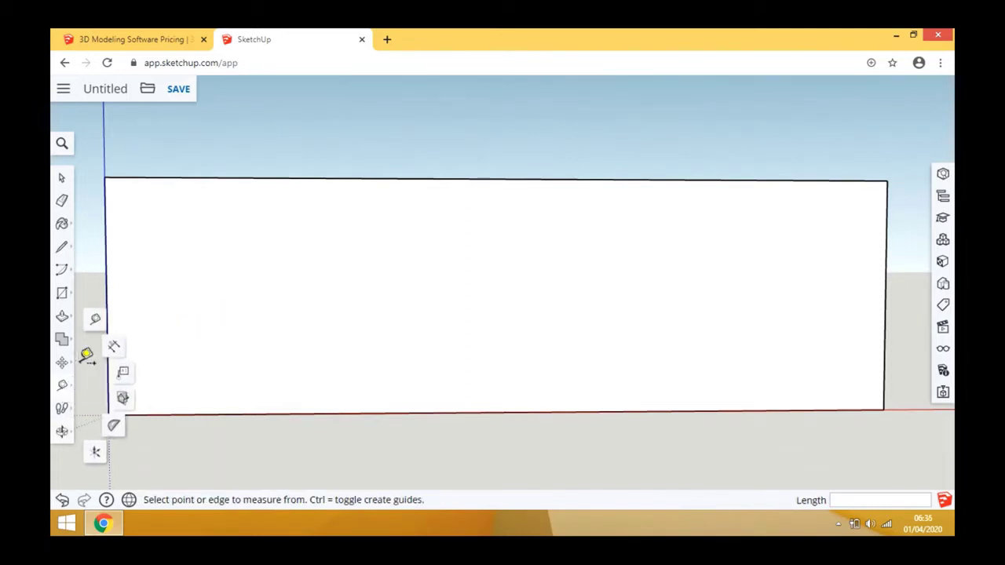
{"action": "left_click", "coordinate": [113, 346]}
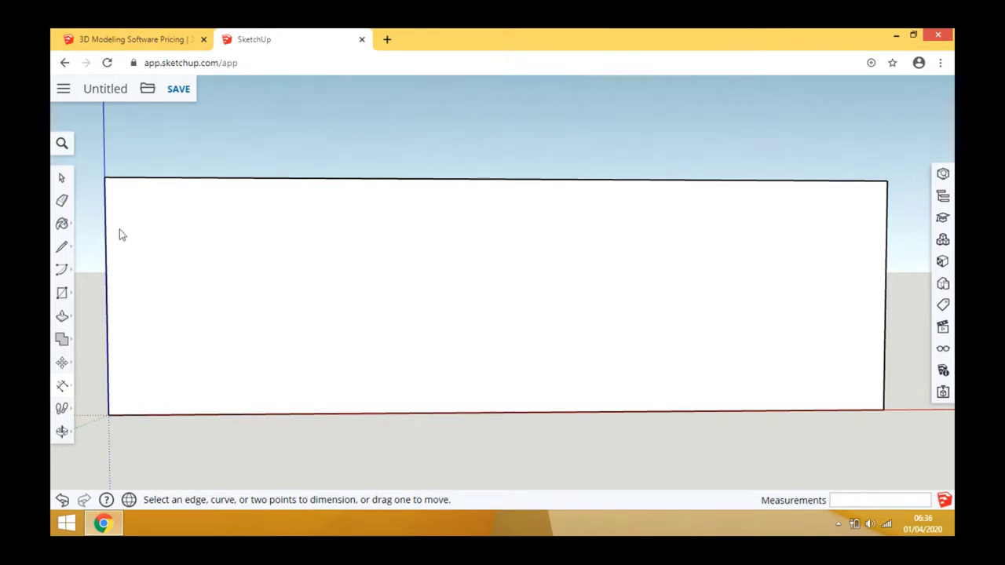
{"action": "left_click", "coordinate": [64, 387]}
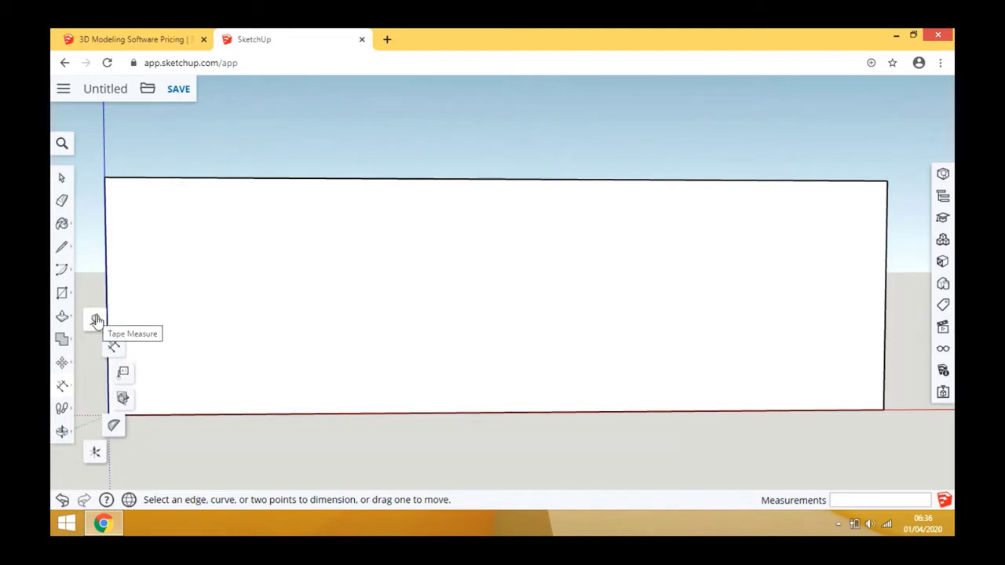
{"action": "left_click", "coordinate": [96, 320]}
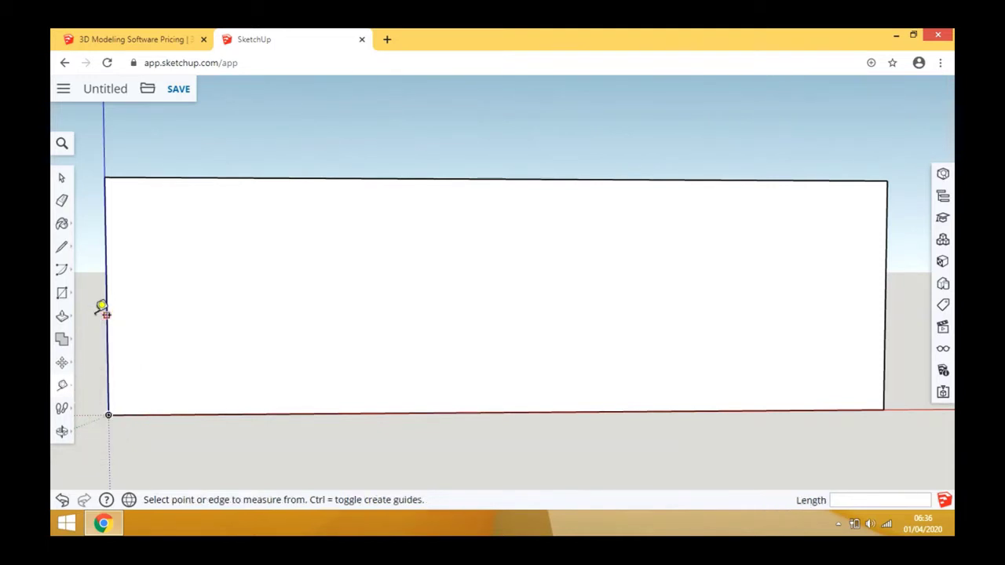
{"action": "left_click", "coordinate": [106, 198]}
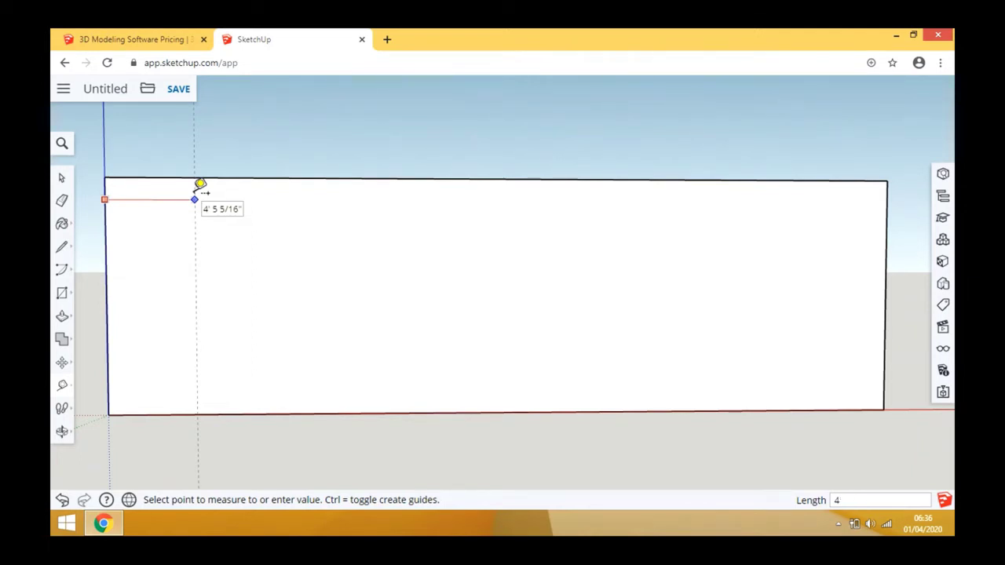
{"action": "key", "text": "Return"}
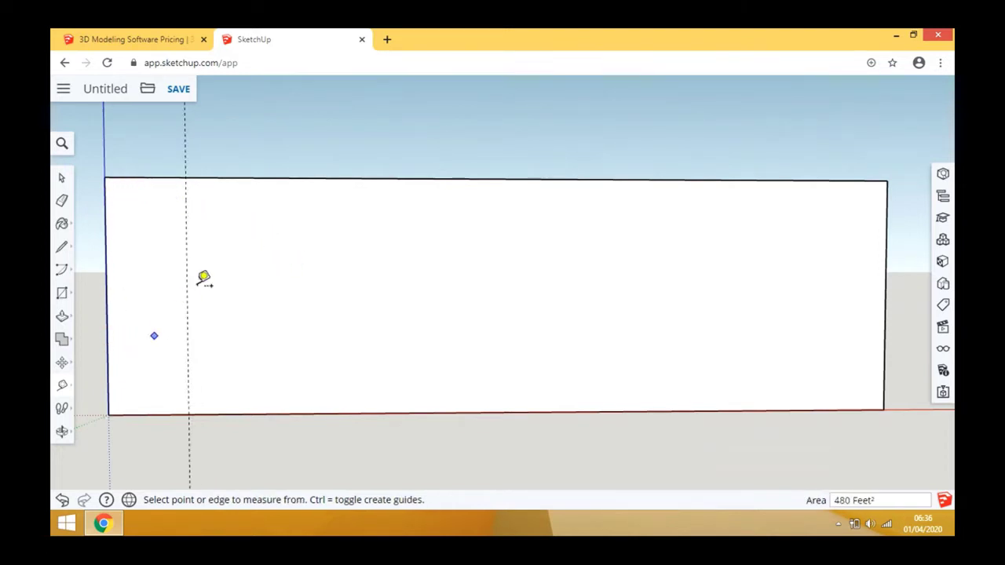
Add a second vertical guide 12' to the right of the first guide
{"action": "left_click", "coordinate": [186, 208]}
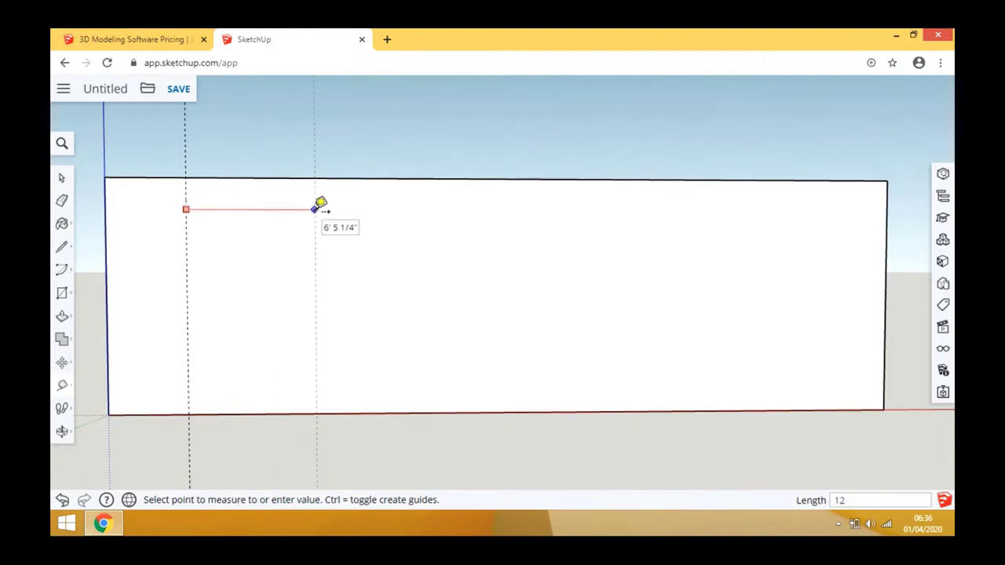
{"action": "type", "text": "12'"}
{"action": "key", "text": "Return"}
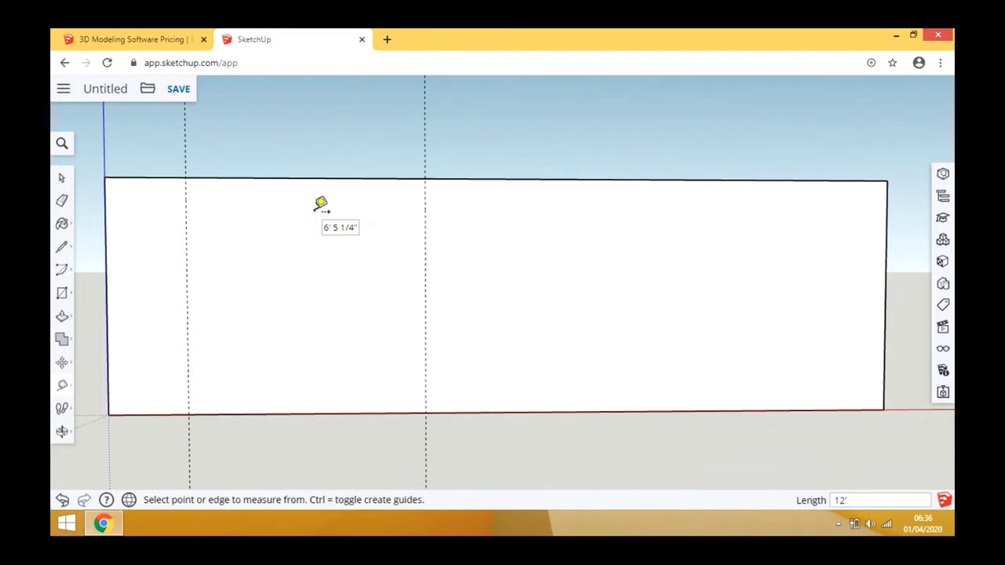
Place horizontal guides 6" below the rectangle's top edge and 6.75' below that new guide
{"action": "left_click", "coordinate": [221, 178]}
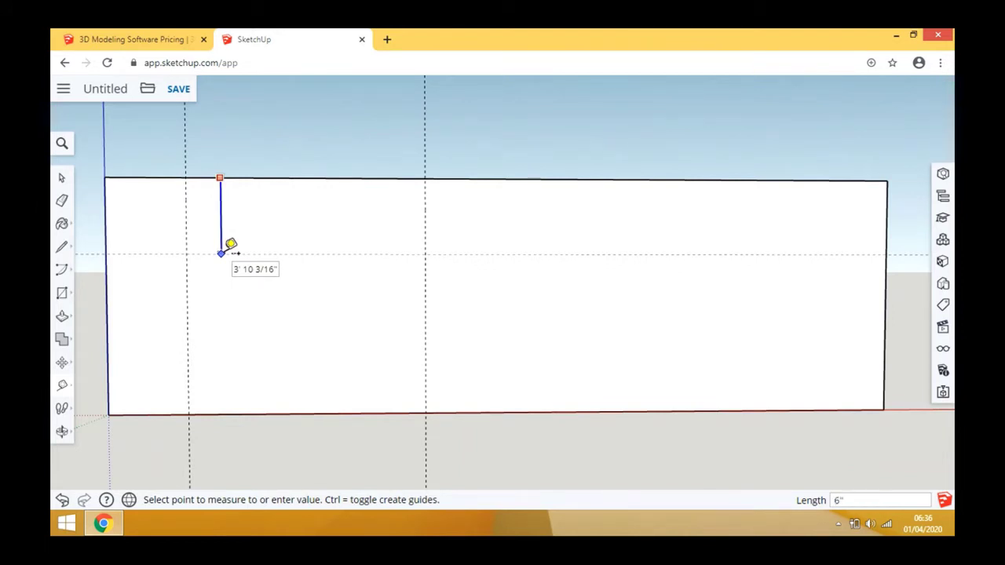
{"action": "left_click", "coordinate": [221, 253]}
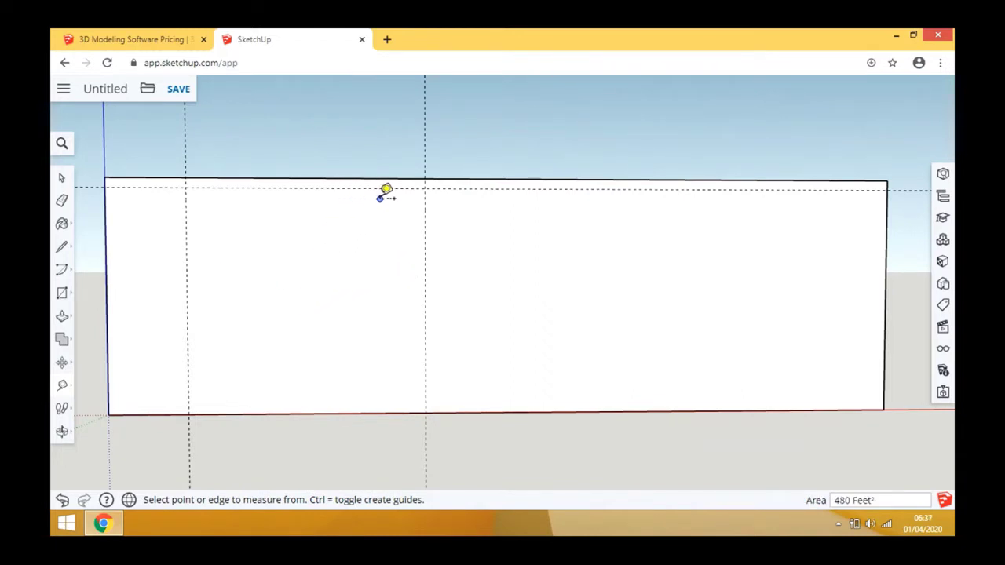
{"action": "left_click", "coordinate": [380, 186]}
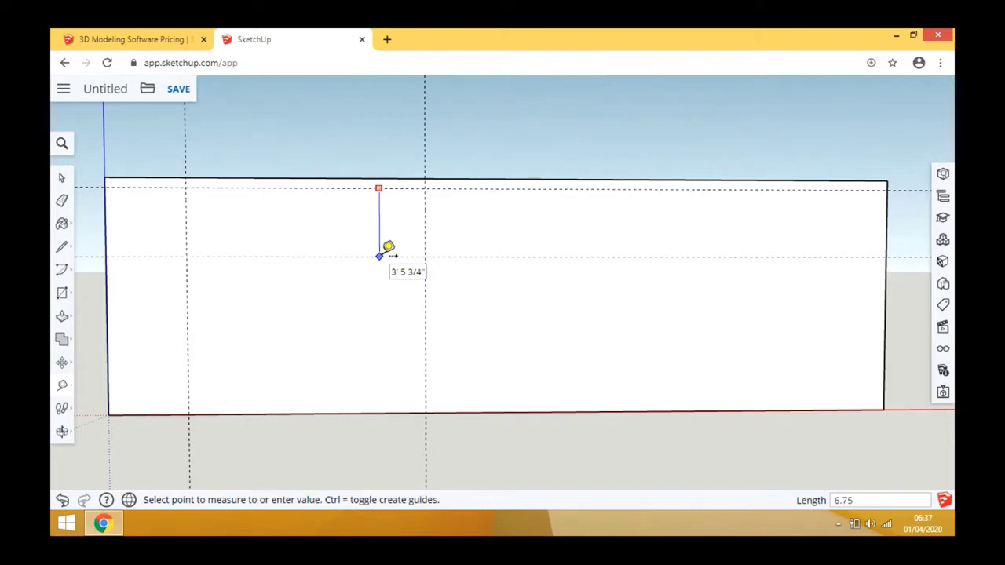
{"action": "key", "text": "Return"}
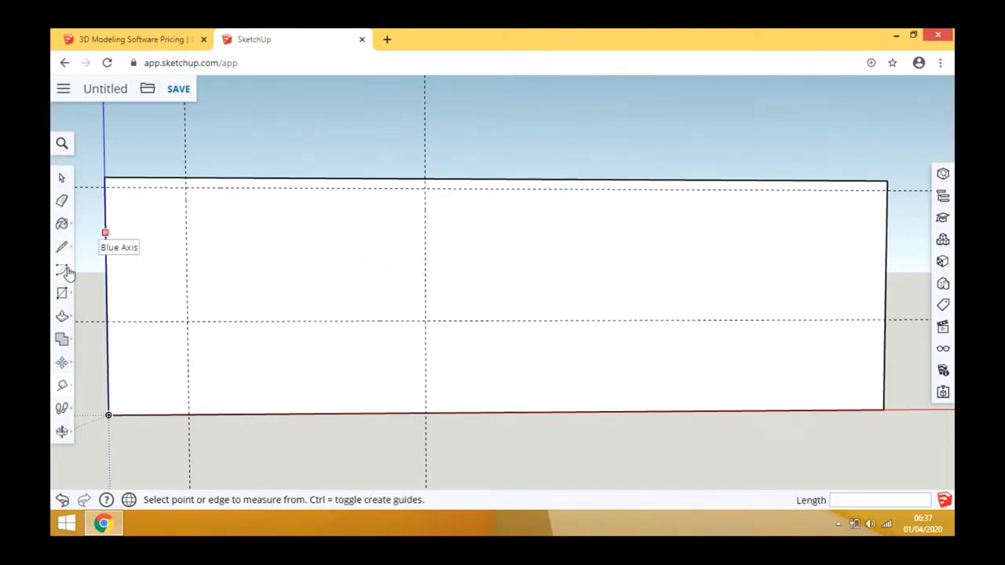
Draw a 12' by 6' 9" window rectangle between the guide intersections on the wall's left half
{"action": "left_click", "coordinate": [63, 293]}
{"action": "left_click", "coordinate": [95, 240]}
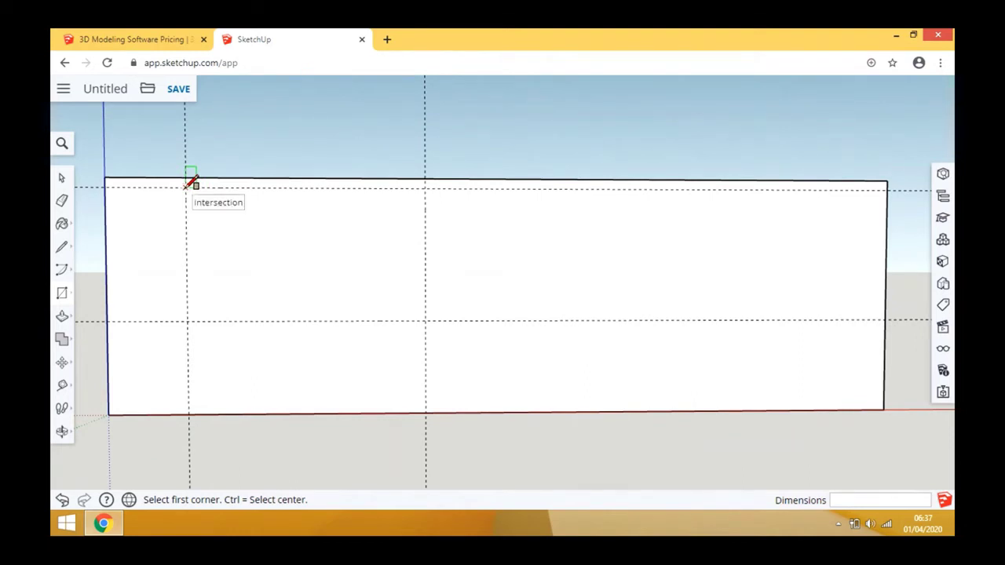
{"action": "left_click", "coordinate": [186, 187]}
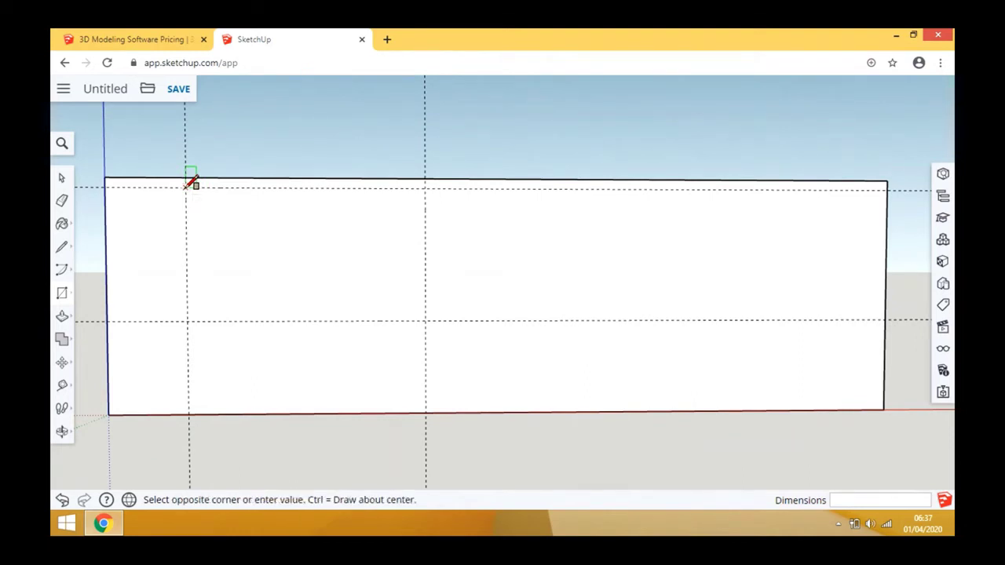
{"action": "left_click", "coordinate": [424, 321]}
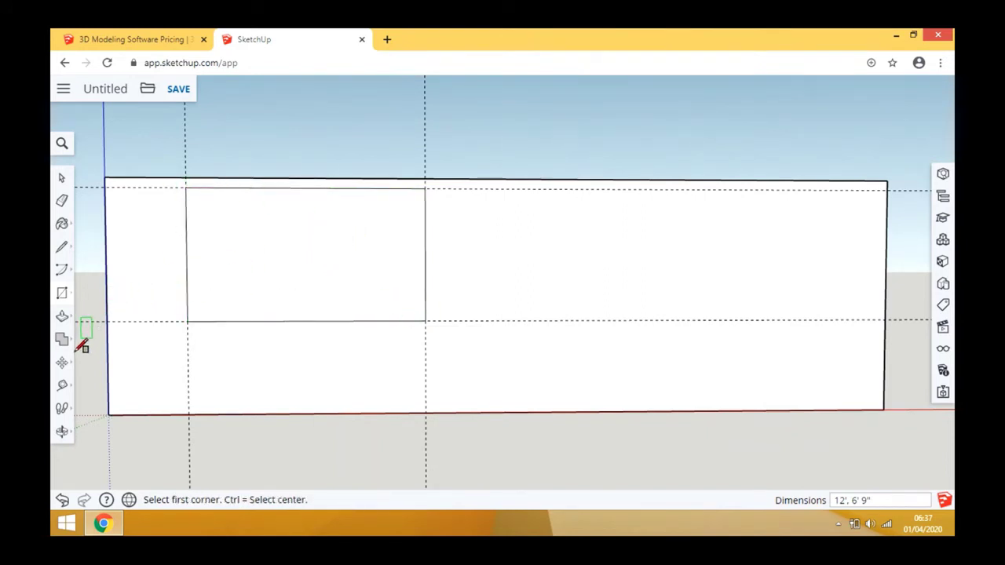
Place a vertical guide 4' inside the wall's right edge and another 12' to the left of it
{"action": "left_click", "coordinate": [62, 385]}
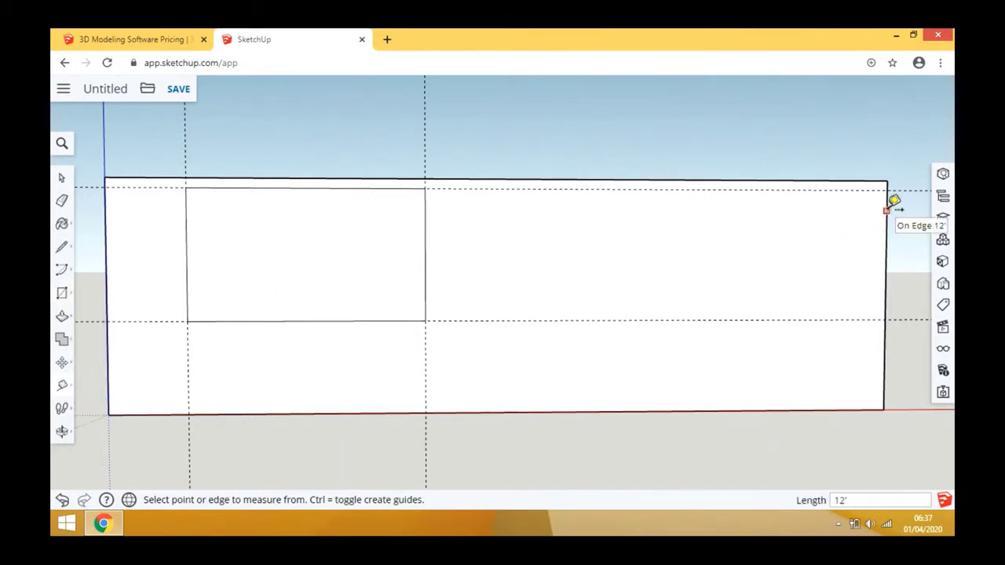
{"action": "left_click", "coordinate": [887, 209]}
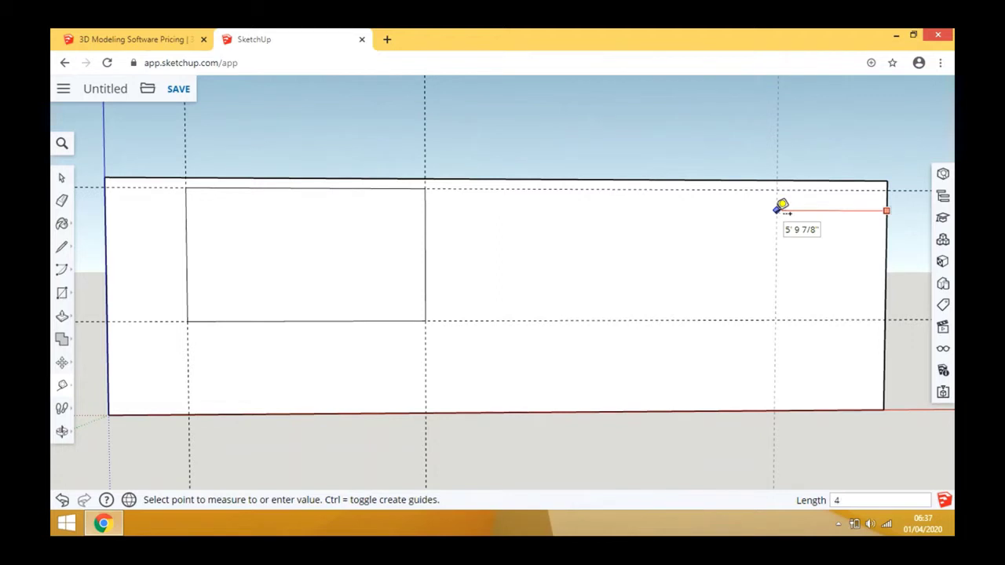
{"action": "key", "text": "Return"}
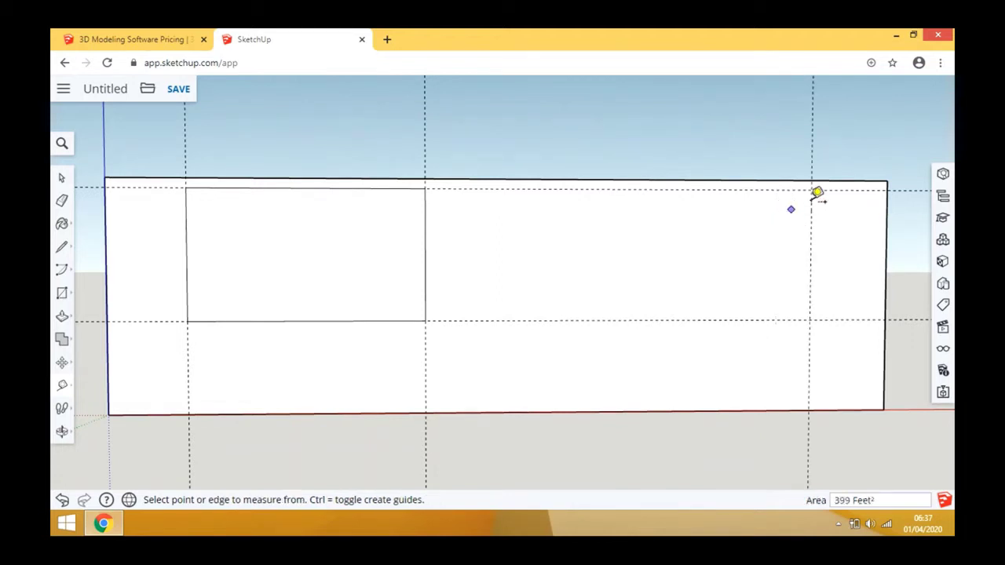
{"action": "left_click", "coordinate": [811, 201]}
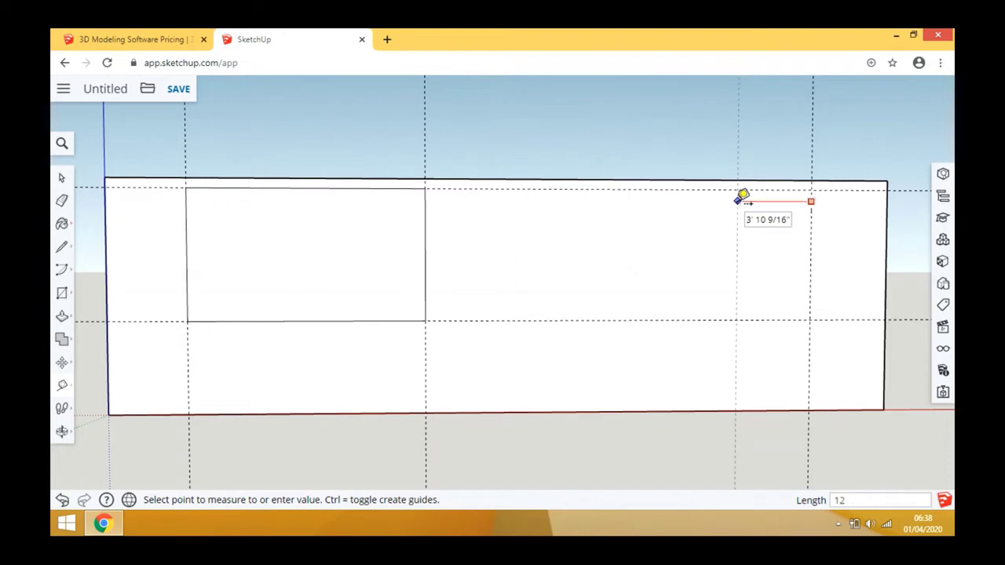
{"action": "key", "text": "Return"}
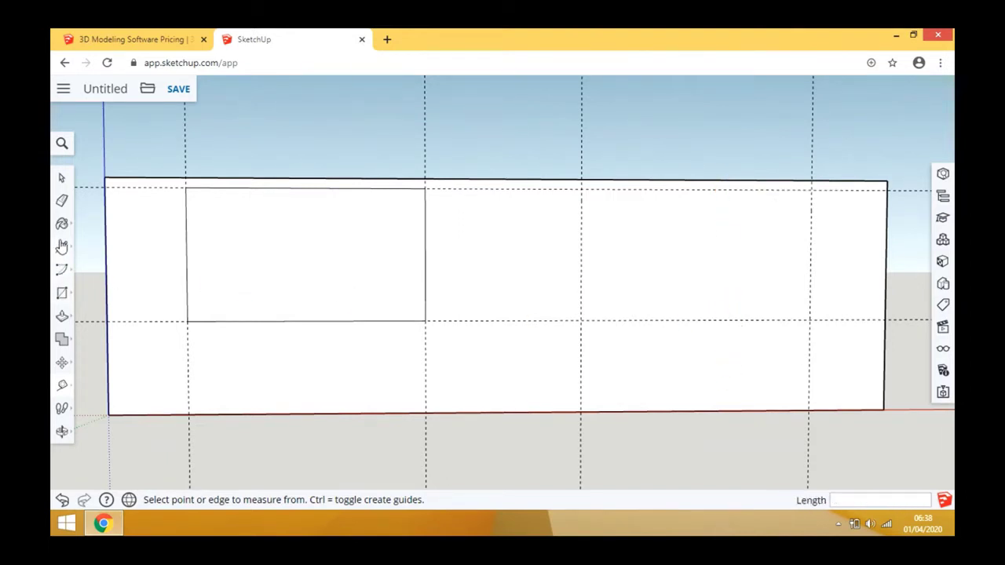
Draw a second window rectangle, about 11' 9" by 6' 9", between the guide intersections on the wall's right half
{"action": "left_click", "coordinate": [62, 292]}
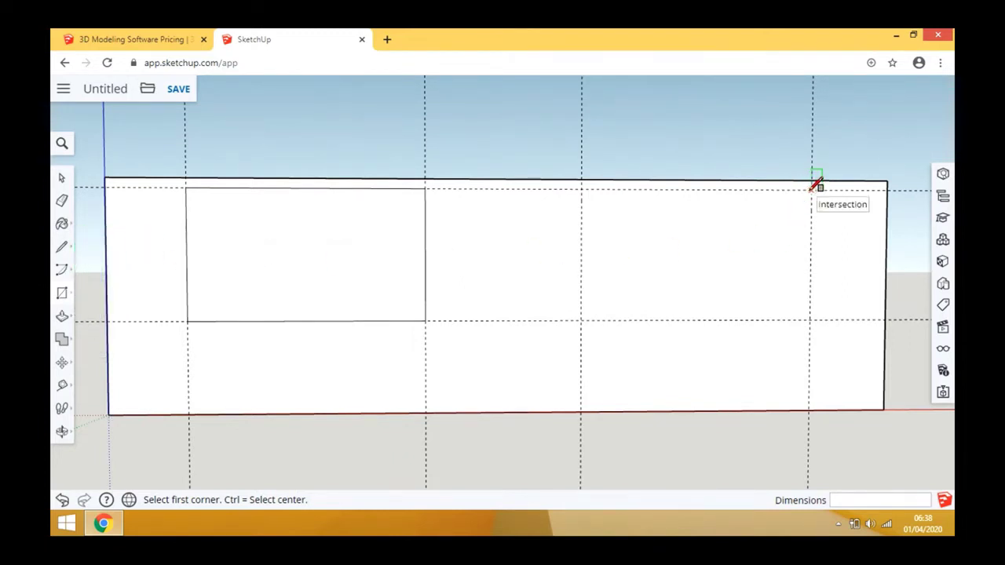
{"action": "left_click", "coordinate": [812, 189]}
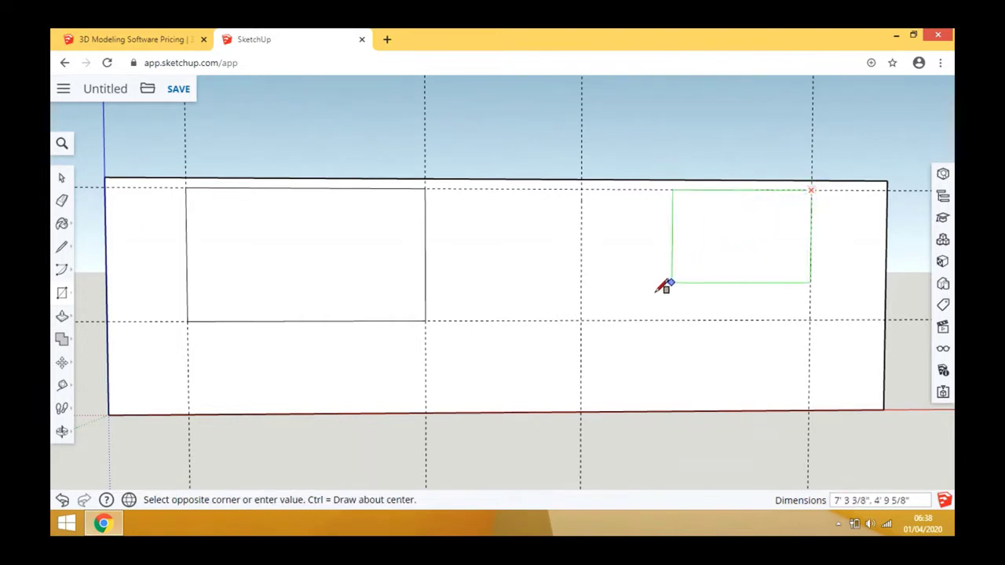
{"action": "left_click", "coordinate": [581, 320]}
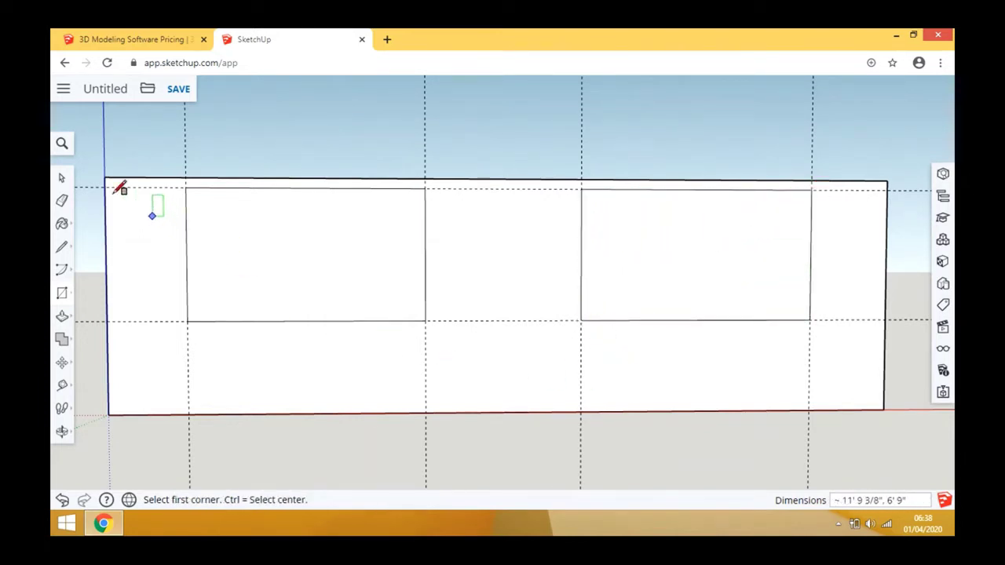
Delete all the vertical and horizontal guide lines around the two window rectangles
{"action": "left_click", "coordinate": [63, 179]}
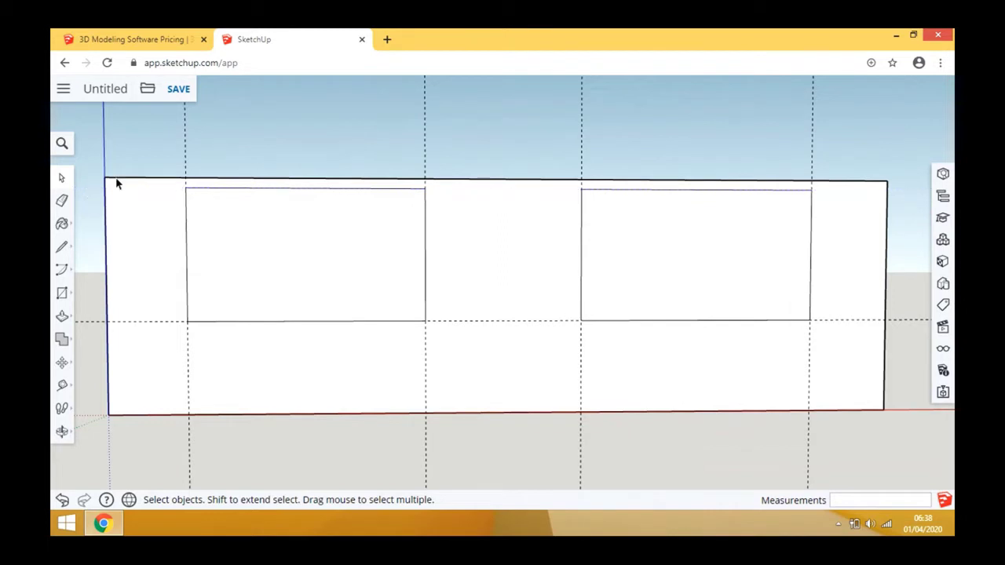
{"action": "left_click", "coordinate": [424, 149]}
{"action": "key", "text": "Delete"}
{"action": "left_click", "coordinate": [813, 141]}
{"action": "key", "text": "Delete"}
{"action": "left_click", "coordinate": [900, 321]}
{"action": "key", "text": "Delete"}
Push/Pull the wall face around the two window rectangles to a thickness of about 1 15/16"
{"action": "left_click", "coordinate": [62, 431]}
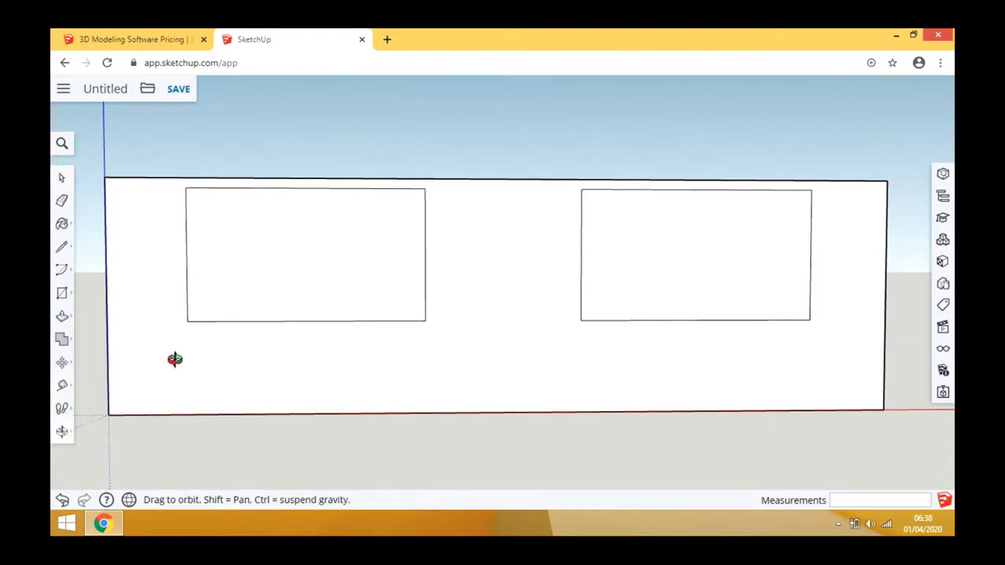
{"action": "left_click_drag", "start_coordinate": [174, 359], "coordinate": [422, 395]}
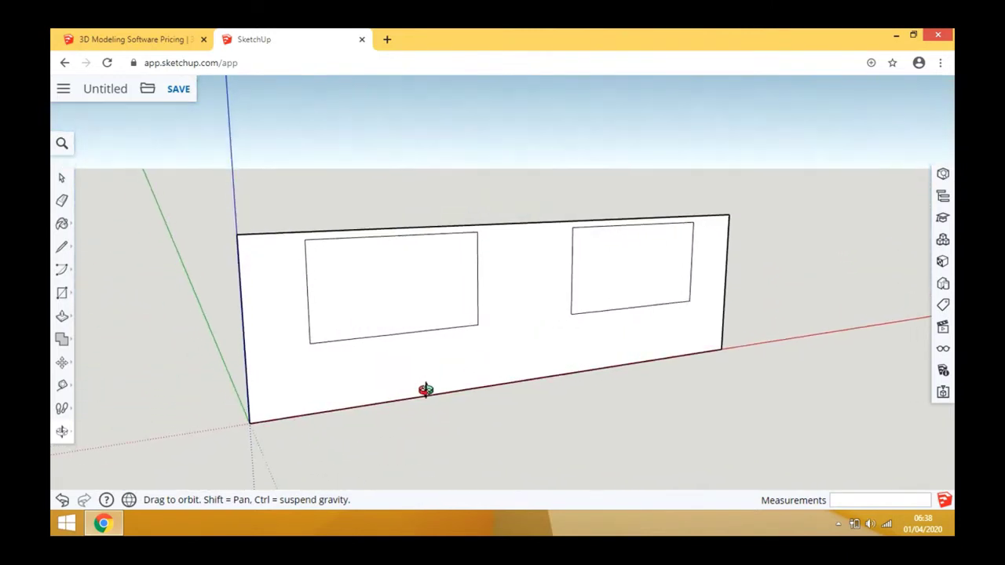
{"action": "left_click", "coordinate": [61, 321]}
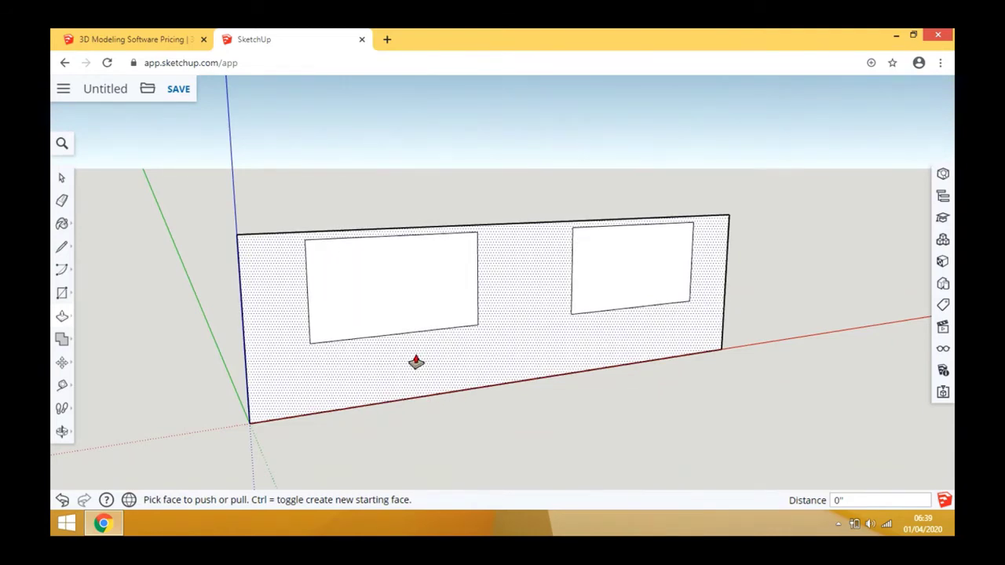
{"action": "left_click_drag", "start_coordinate": [325, 372], "coordinate": [412, 393]}
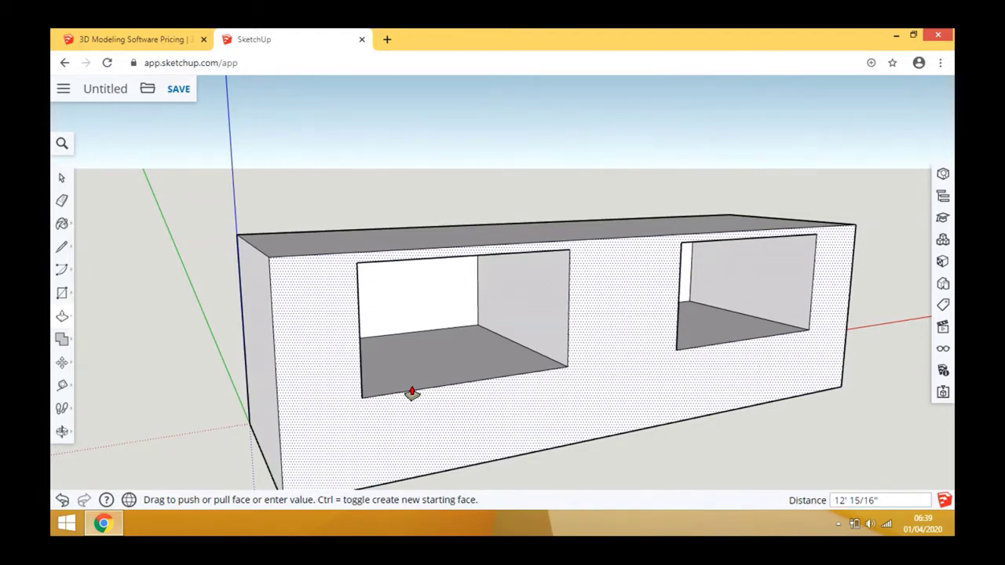
{"action": "type", "text": "5"}
{"action": "key", "text": "ctrl+z"}
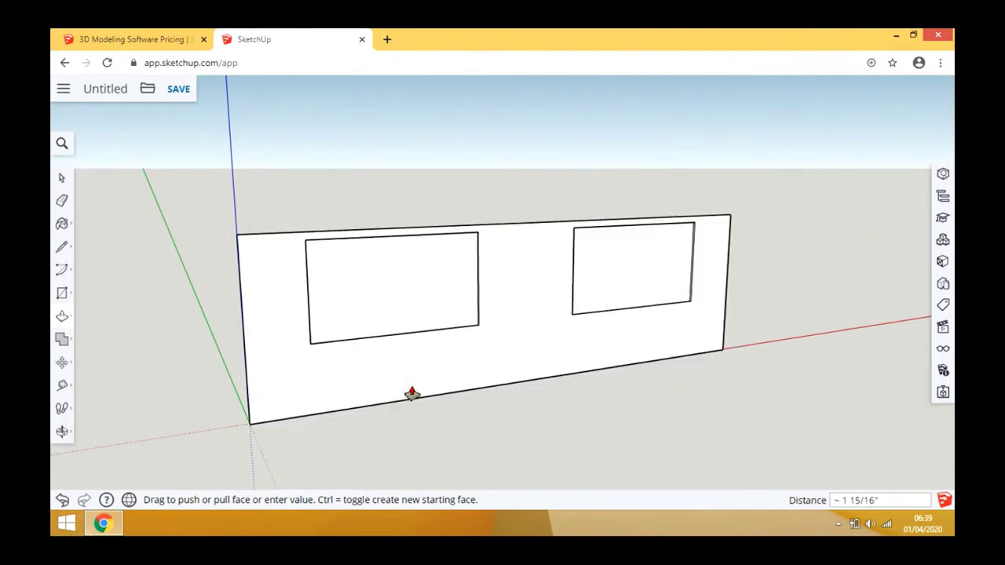
Delete the human scale figure standing in front of the wall near the origin
{"action": "left_click", "coordinate": [62, 432]}
{"action": "left_click", "coordinate": [96, 381]}
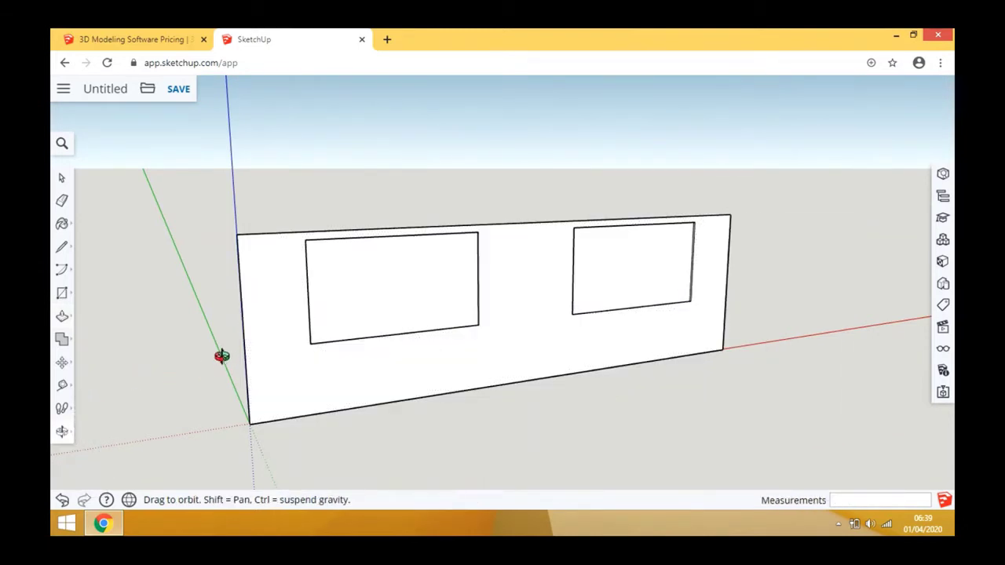
{"action": "left_click_drag", "start_coordinate": [220, 354], "coordinate": [380, 147]}
{"action": "left_click_drag", "start_coordinate": [393, 204], "coordinate": [364, 230]}
{"action": "mouse_move", "coordinate": [442, 243]}
{"action": "left_mouse_down"}
{"action": "mouse_move", "coordinate": [364, 179]}
{"action": "mouse_move", "coordinate": [527, 164]}
{"action": "left_mouse_up"}
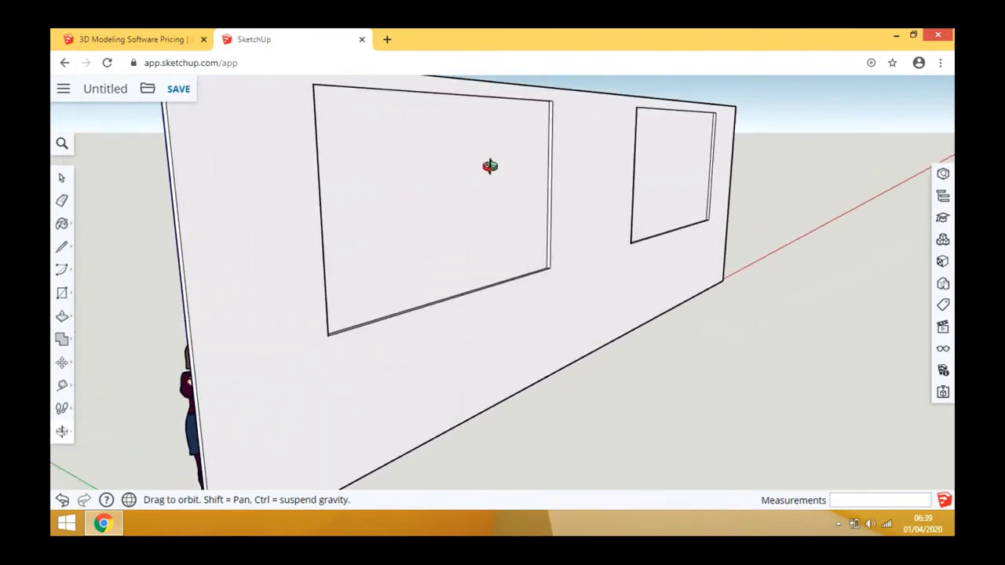
{"action": "mouse_move", "coordinate": [482, 222]}
{"action": "left_mouse_down"}
{"action": "mouse_move", "coordinate": [512, 237]}
{"action": "mouse_move", "coordinate": [453, 212]}
{"action": "mouse_move", "coordinate": [511, 213]}
{"action": "mouse_move", "coordinate": [402, 207]}
{"action": "mouse_move", "coordinate": [496, 228]}
{"action": "mouse_move", "coordinate": [235, 224]}
{"action": "mouse_move", "coordinate": [260, 240]}
{"action": "mouse_move", "coordinate": [453, 249]}
{"action": "mouse_move", "coordinate": [353, 257]}
{"action": "mouse_move", "coordinate": [652, 261]}
{"action": "mouse_move", "coordinate": [714, 245]}
{"action": "left_mouse_up"}
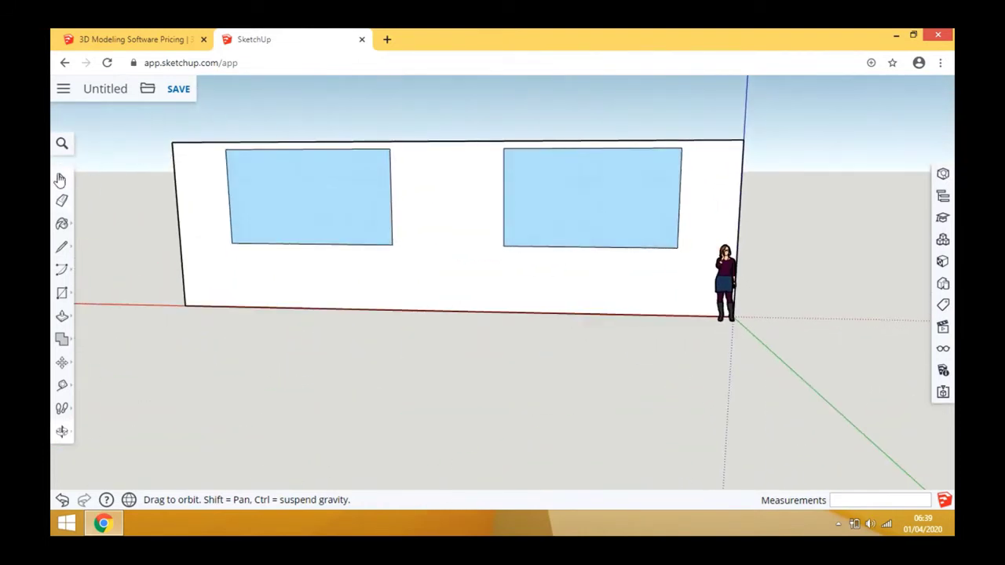
{"action": "left_click", "coordinate": [61, 179]}
{"action": "left_click", "coordinate": [727, 267]}
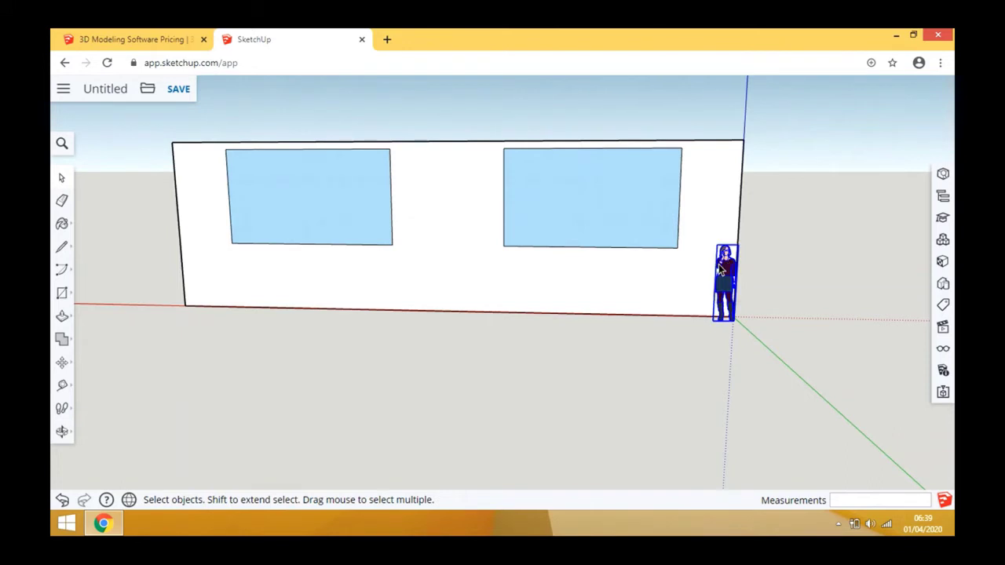
{"action": "key", "text": "Delete"}
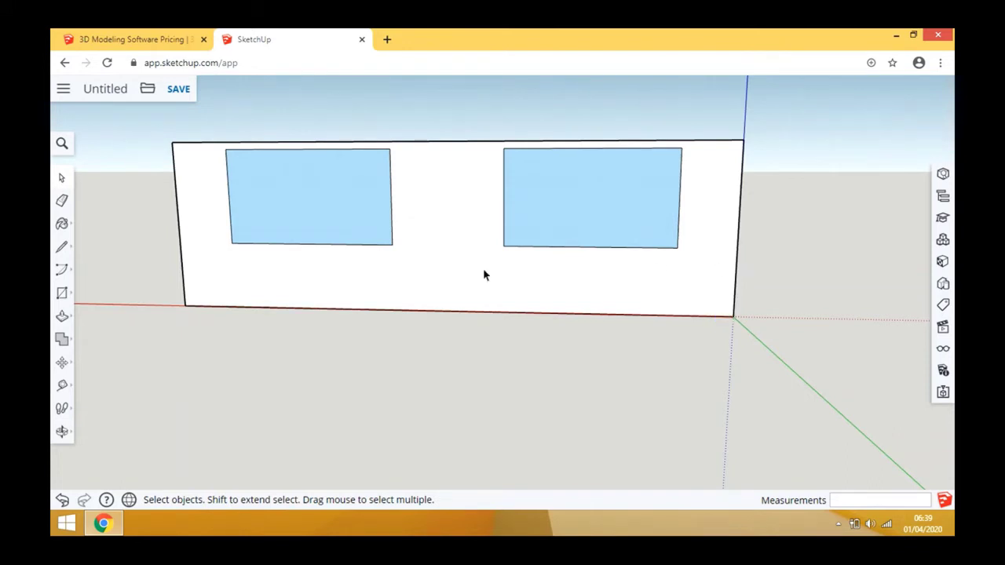
Place two vertical guides on the wall face, 50 mm inside its left and right edges
{"action": "left_click", "coordinate": [63, 431]}
{"action": "left_click", "coordinate": [96, 380]}
{"action": "left_click_drag", "start_coordinate": [168, 361], "coordinate": [110, 304]}
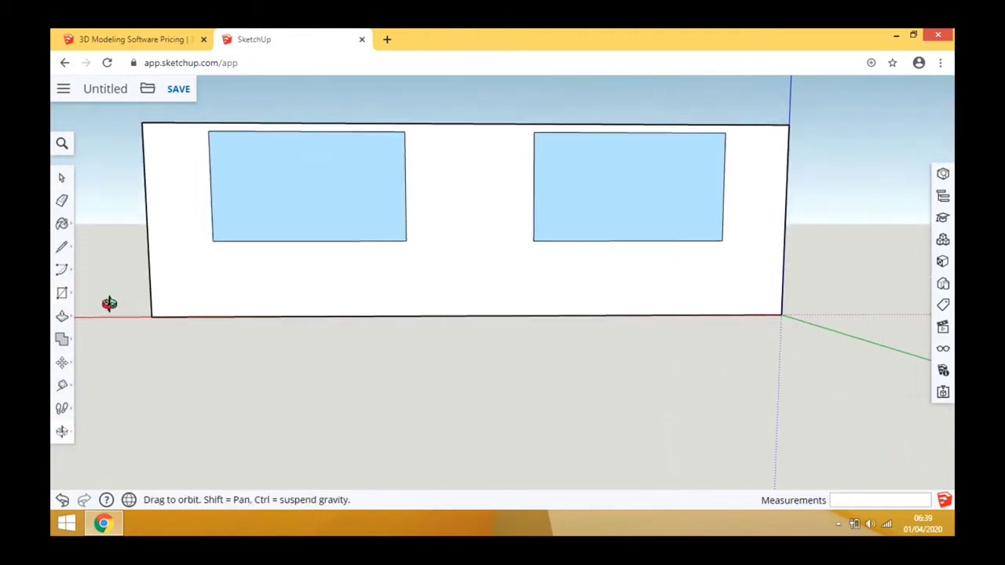
{"action": "left_click", "coordinate": [62, 339]}
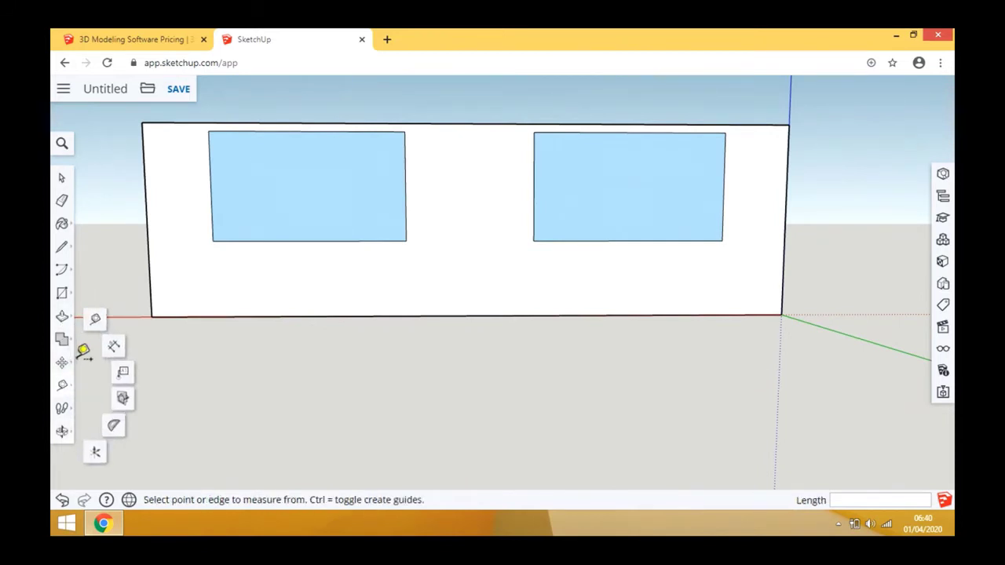
{"action": "left_click", "coordinate": [94, 320]}
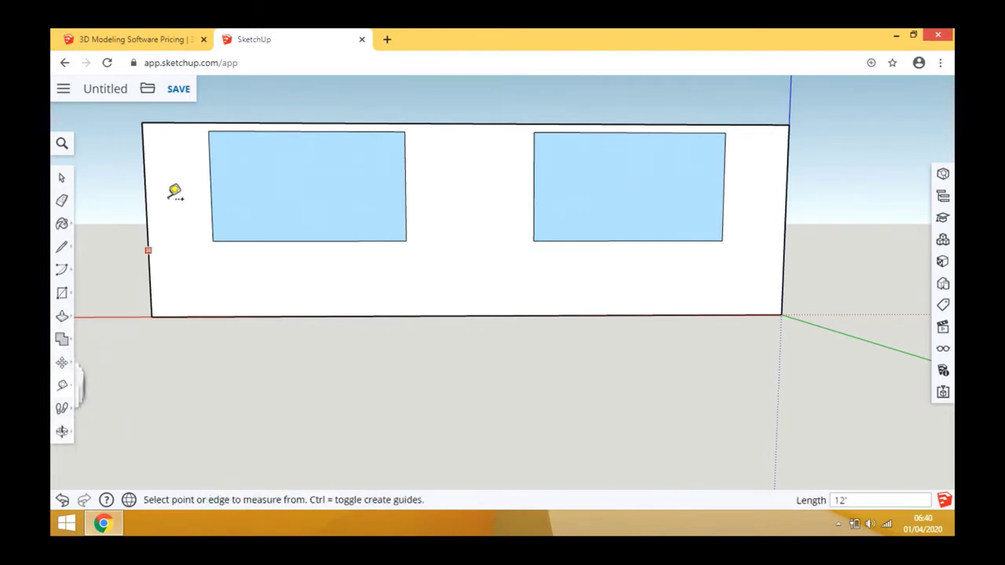
{"action": "left_click", "coordinate": [146, 141]}
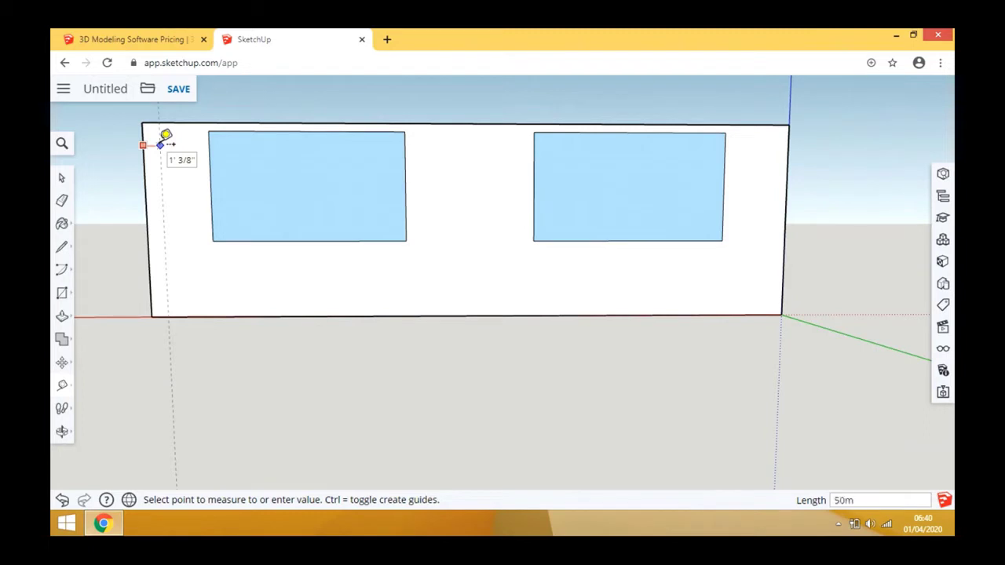
{"action": "left_click", "coordinate": [161, 144]}
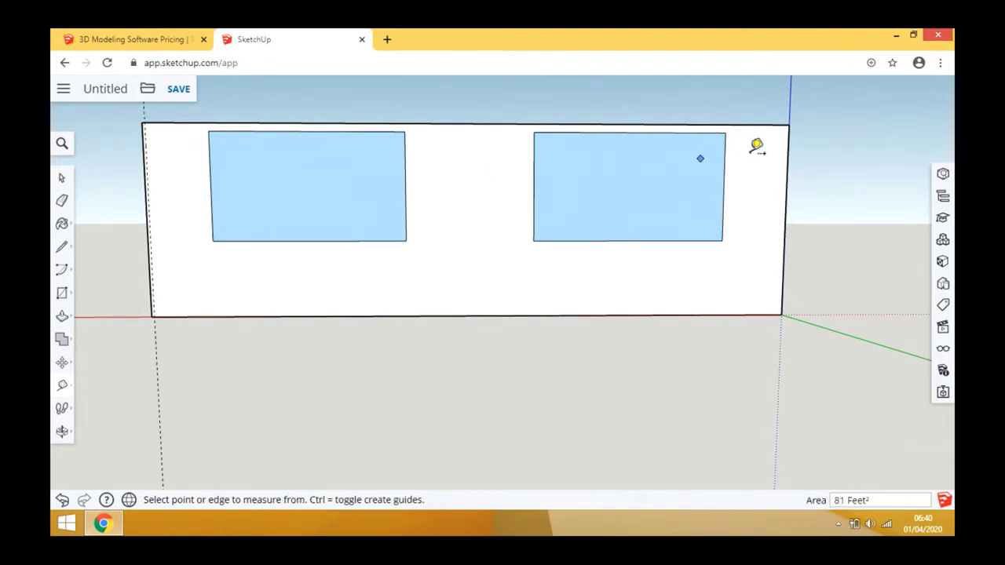
{"action": "left_click", "coordinate": [789, 138]}
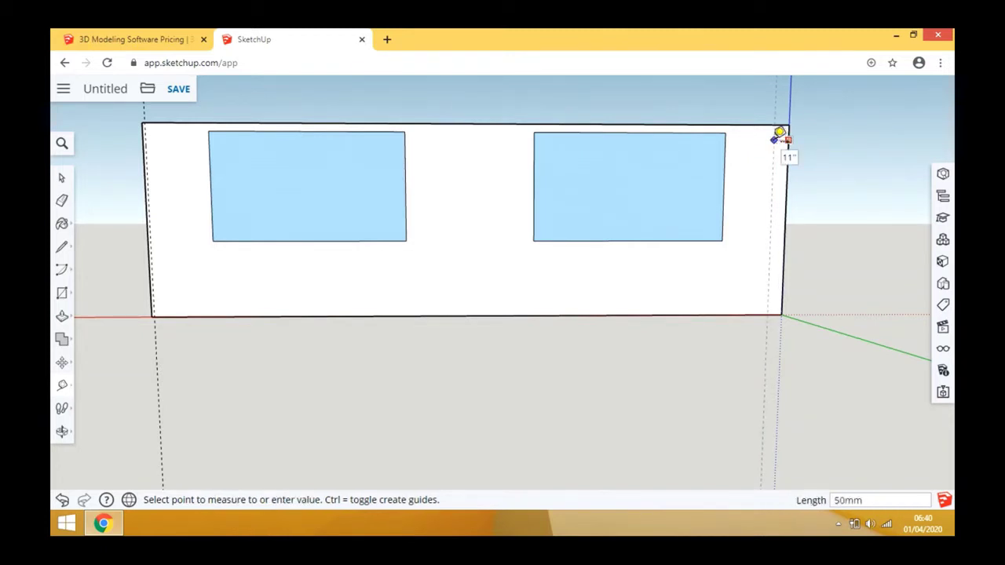
{"action": "left_click", "coordinate": [779, 135]}
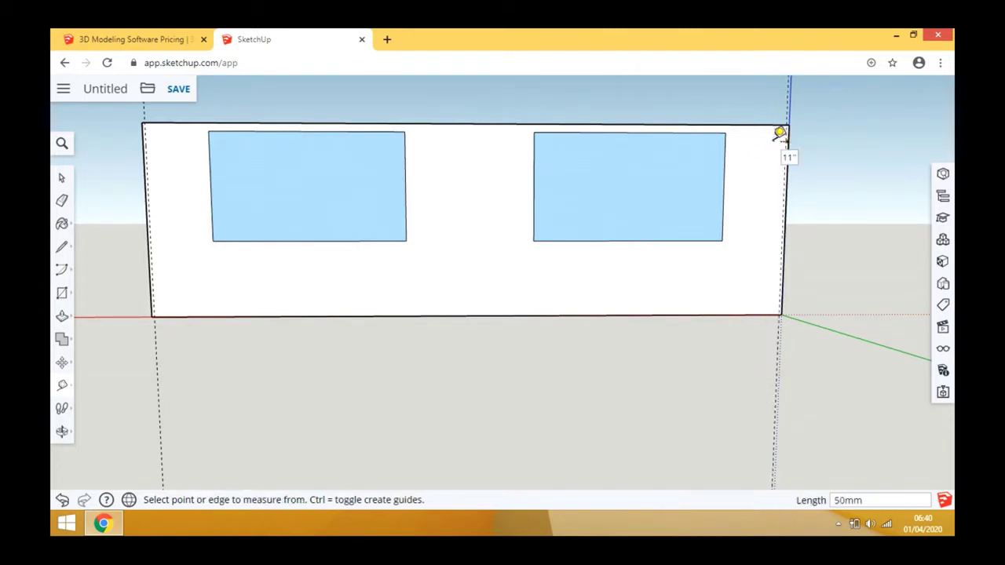
Draw a 12' vertical line along the left guide, from the wall's top edge to its bottom edge
{"action": "left_click", "coordinate": [65, 248]}
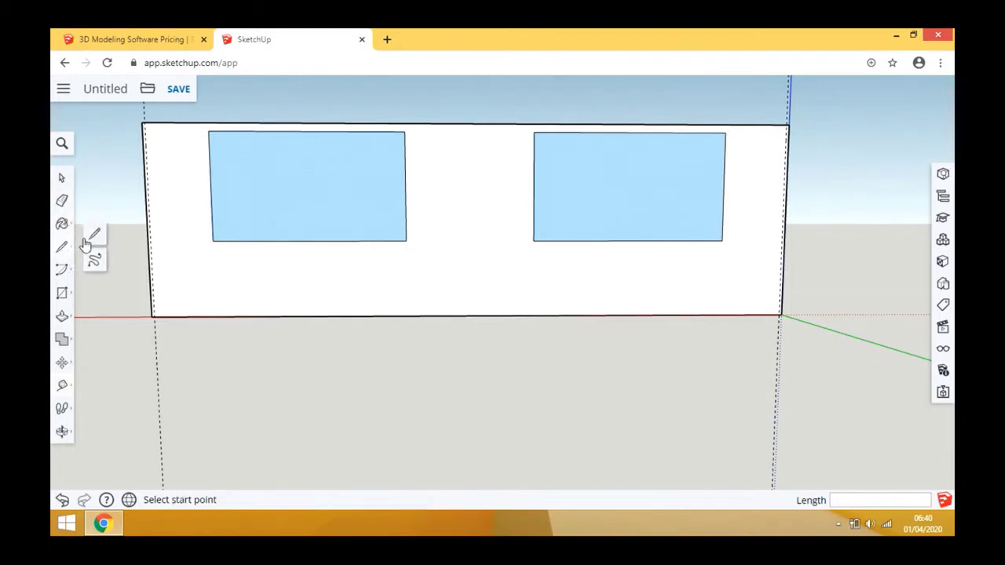
{"action": "scroll", "coordinate": [138, 120], "scroll_direction": "up", "scroll_amount": 6}
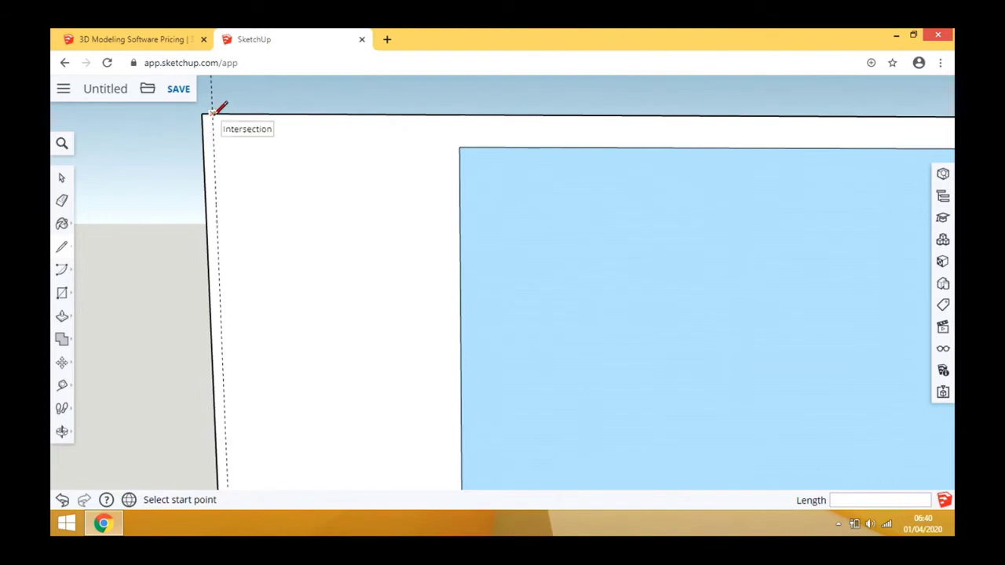
{"action": "left_click", "coordinate": [212, 114]}
{"action": "scroll", "coordinate": [220, 146], "scroll_direction": "down", "scroll_amount": 5}
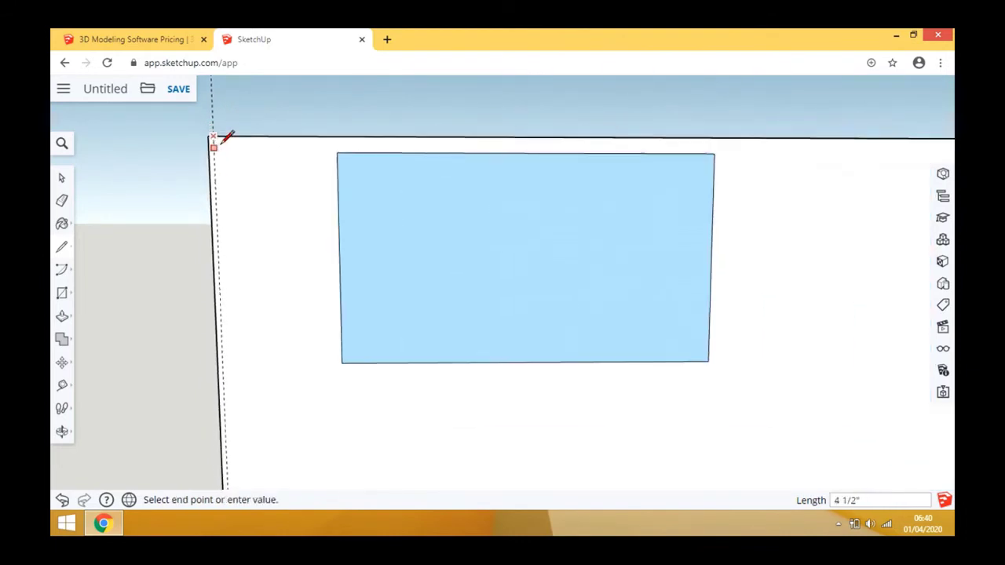
{"action": "scroll", "coordinate": [232, 389], "scroll_direction": "up", "scroll_amount": 4}
{"action": "scroll", "coordinate": [232, 397], "scroll_direction": "up", "scroll_amount": 4}
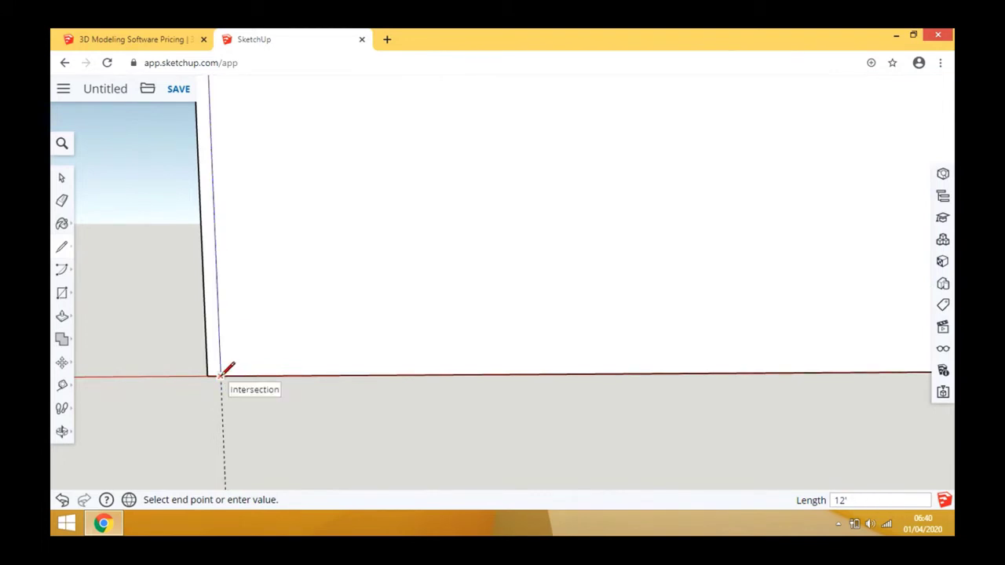
{"action": "left_click", "coordinate": [221, 373]}
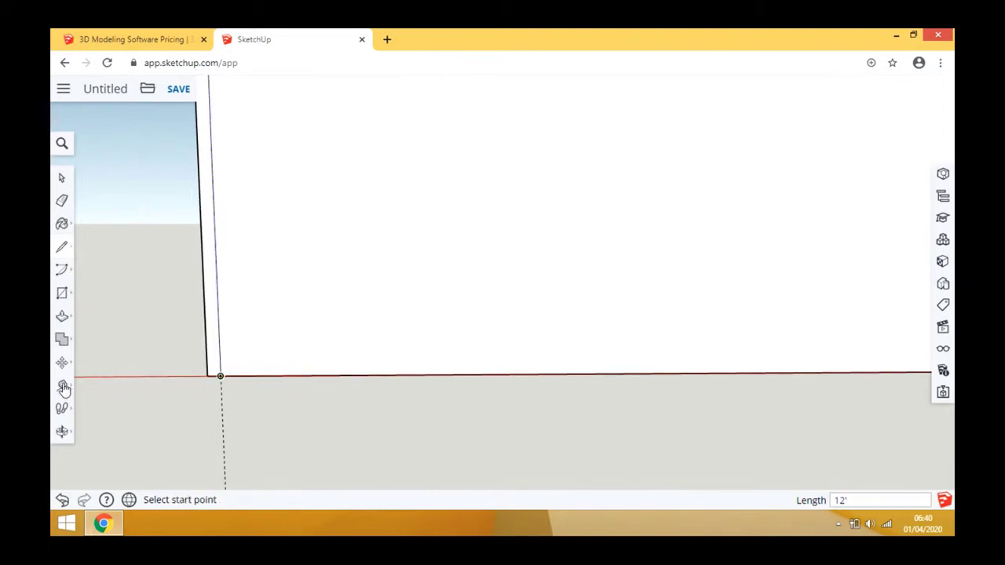
Push/Pull the narrow strip at the wall's left end outward by 4' to form a side wall
{"action": "left_click", "coordinate": [61, 318]}
{"action": "left_click", "coordinate": [93, 292]}
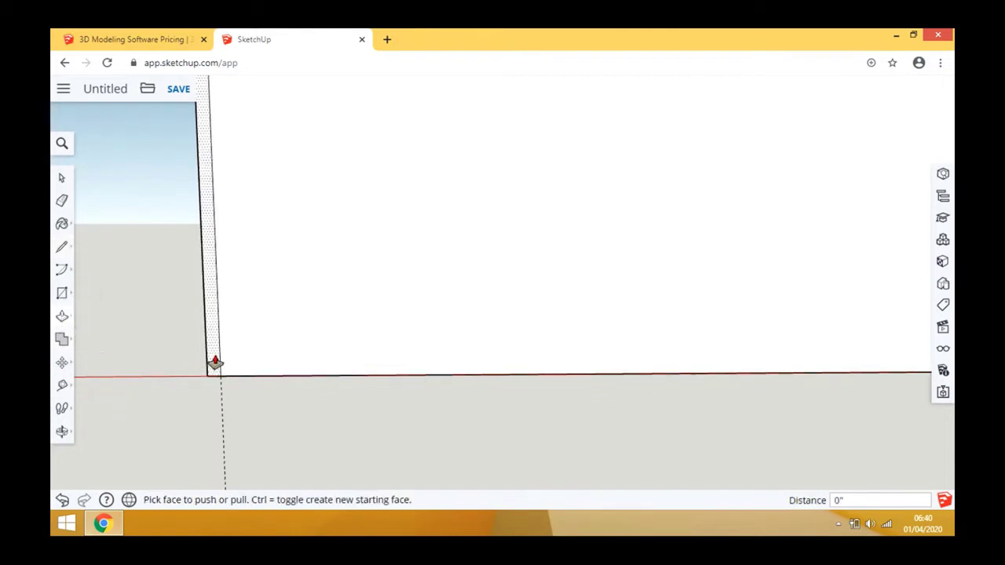
{"action": "left_click_drag", "start_coordinate": [216, 361], "coordinate": [186, 399]}
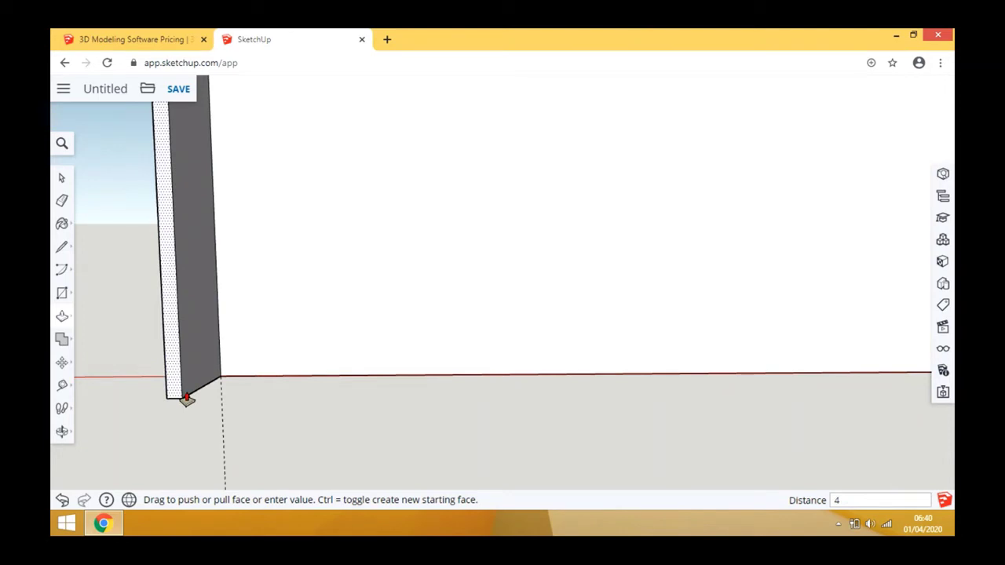
{"action": "type", "text": "4'"}
{"action": "key", "text": "Return"}
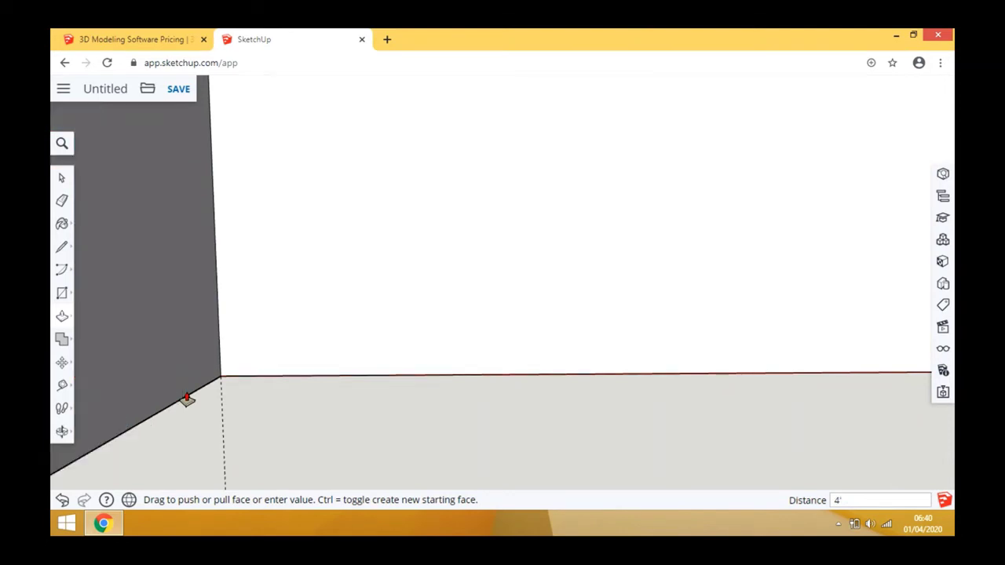
Draw a 12' vertical line along the right guide, from the wall's top edge to its bottom edge
{"action": "scroll", "coordinate": [181, 399], "scroll_direction": "down", "scroll_amount": 5}
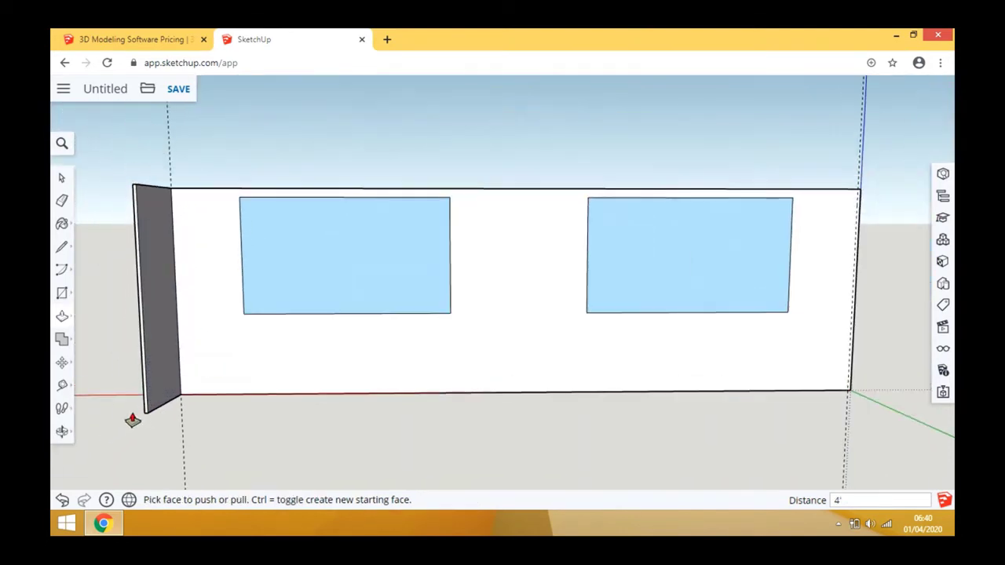
{"action": "scroll", "coordinate": [133, 420], "scroll_direction": "down", "scroll_amount": 2}
{"action": "scroll", "coordinate": [686, 322], "scroll_direction": "up", "scroll_amount": 4}
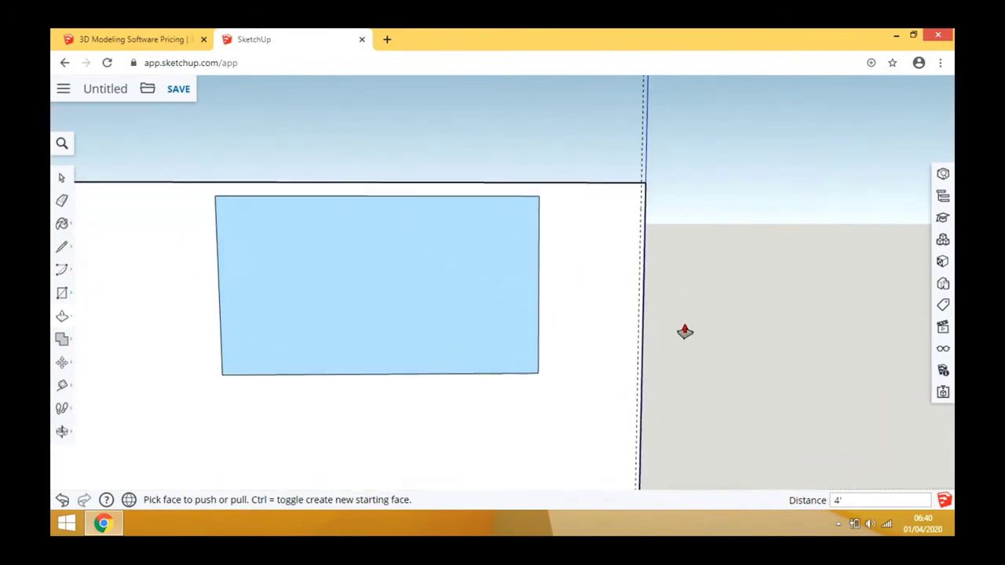
{"action": "scroll", "coordinate": [685, 331], "scroll_direction": "up", "scroll_amount": 1}
{"action": "left_click", "coordinate": [62, 247]}
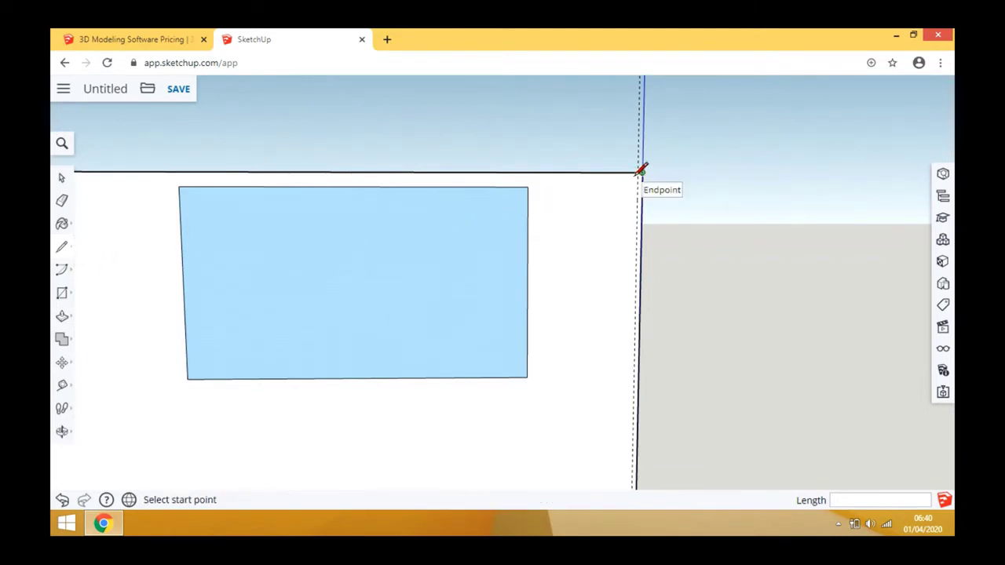
{"action": "scroll", "coordinate": [642, 168], "scroll_direction": "up", "scroll_amount": 3}
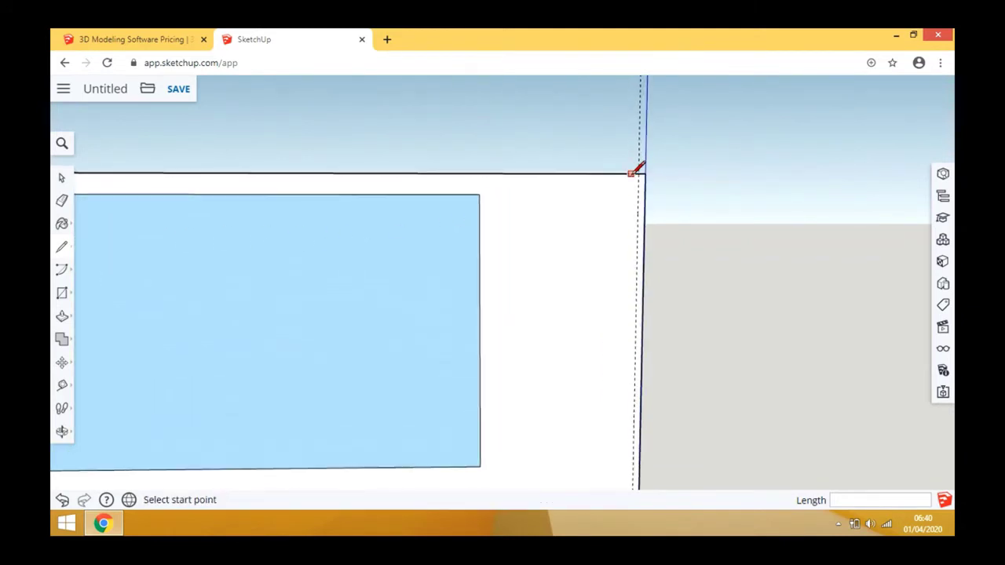
{"action": "left_click", "coordinate": [643, 172]}
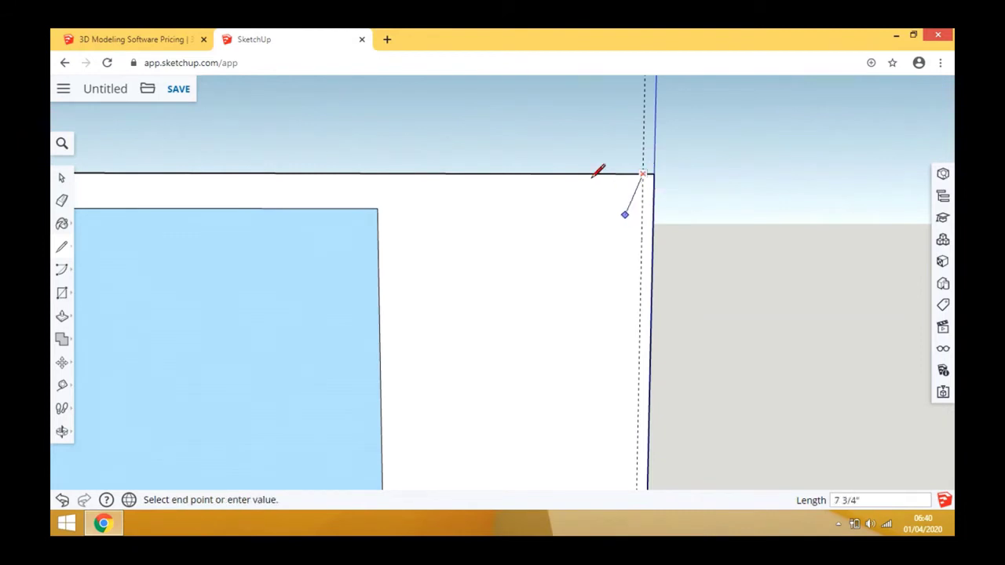
{"action": "scroll", "coordinate": [597, 150], "scroll_direction": "down", "scroll_amount": 2}
{"action": "scroll", "coordinate": [577, 142], "scroll_direction": "down", "scroll_amount": 4}
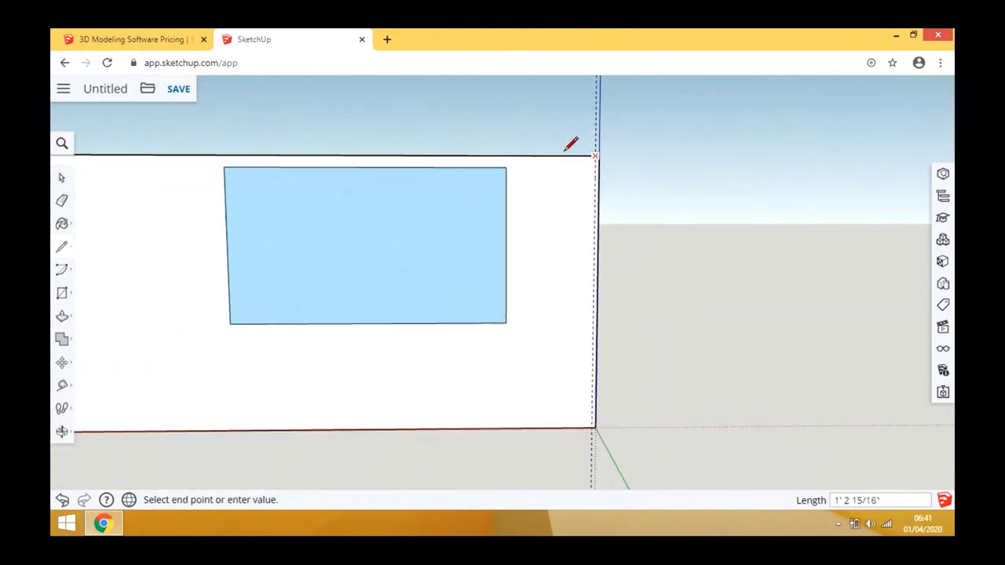
{"action": "scroll", "coordinate": [563, 334], "scroll_direction": "up", "scroll_amount": 4}
{"action": "scroll", "coordinate": [571, 359], "scroll_direction": "up", "scroll_amount": 2}
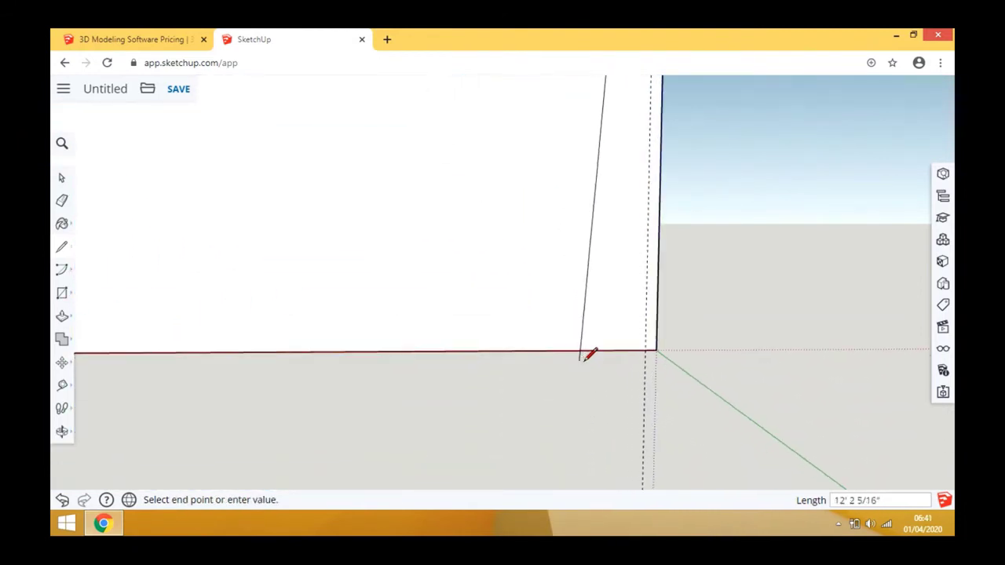
{"action": "left_click", "coordinate": [649, 347]}
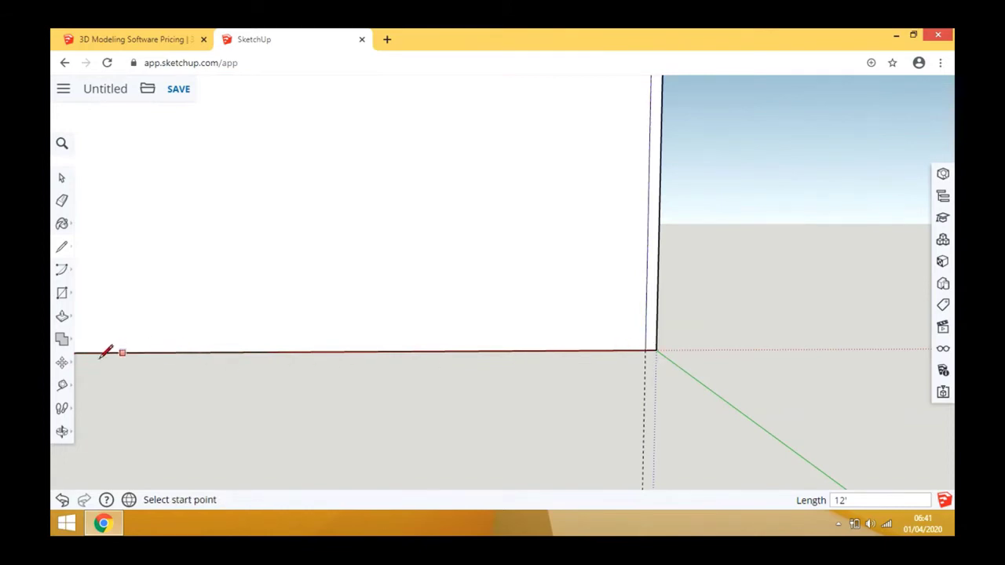
Push/Pull the narrow strip at the wall's right end outward by 4' to form the second side wall
{"action": "left_click", "coordinate": [62, 316]}
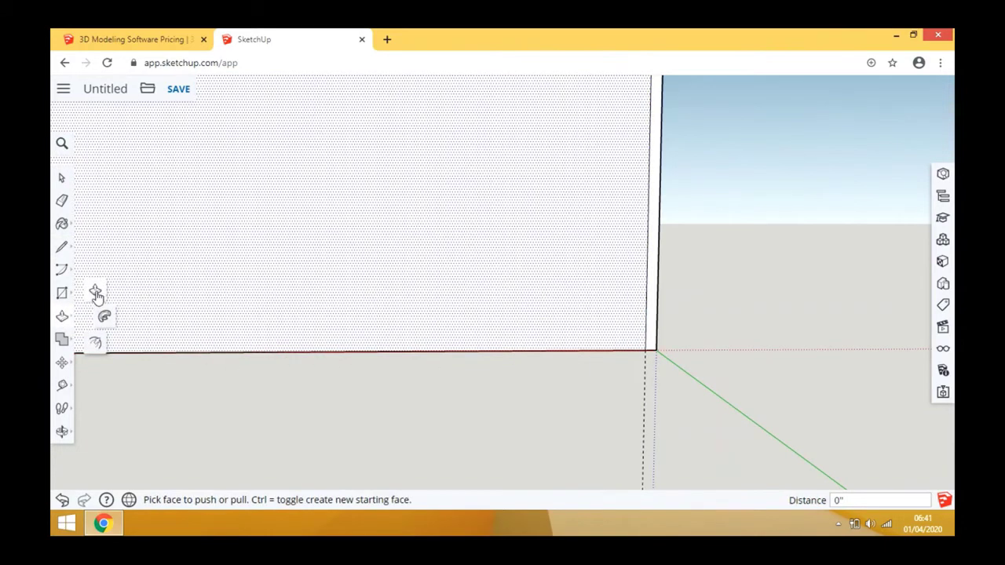
{"action": "left_click", "coordinate": [655, 338]}
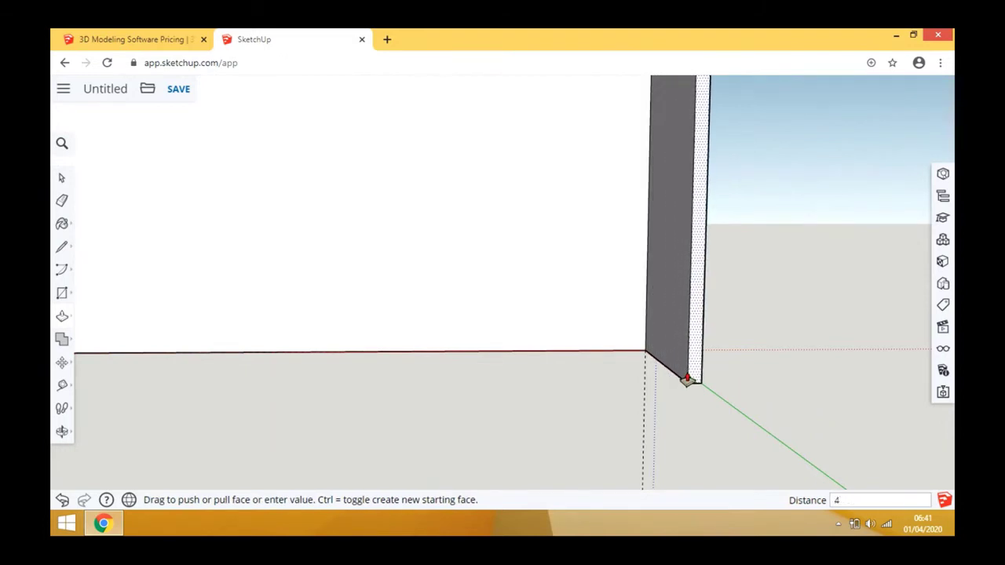
{"action": "key", "text": "Return"}
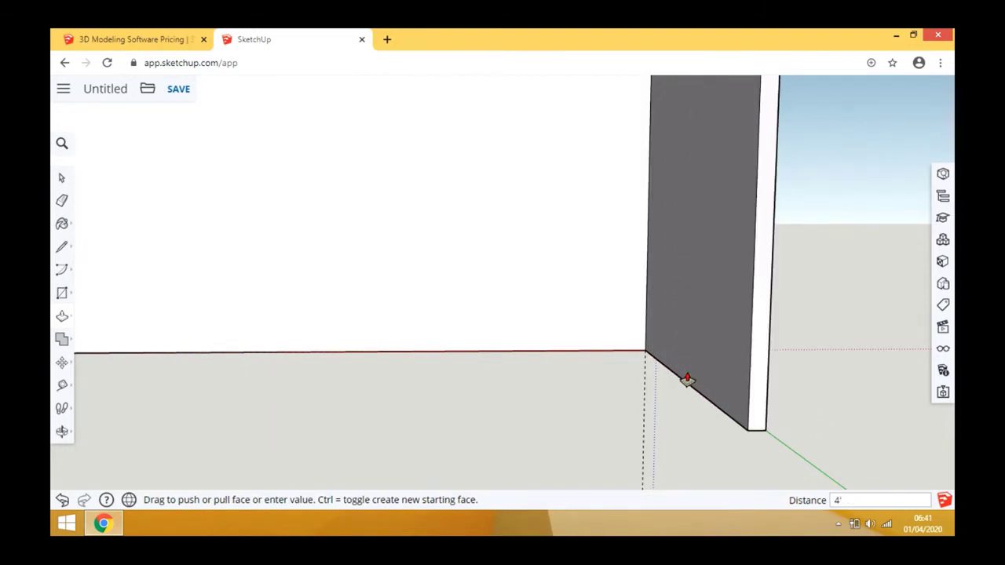
Delete the two vertical guides at the left and right ends of the wall
{"action": "scroll", "coordinate": [670, 377], "scroll_direction": "down", "scroll_amount": 8}
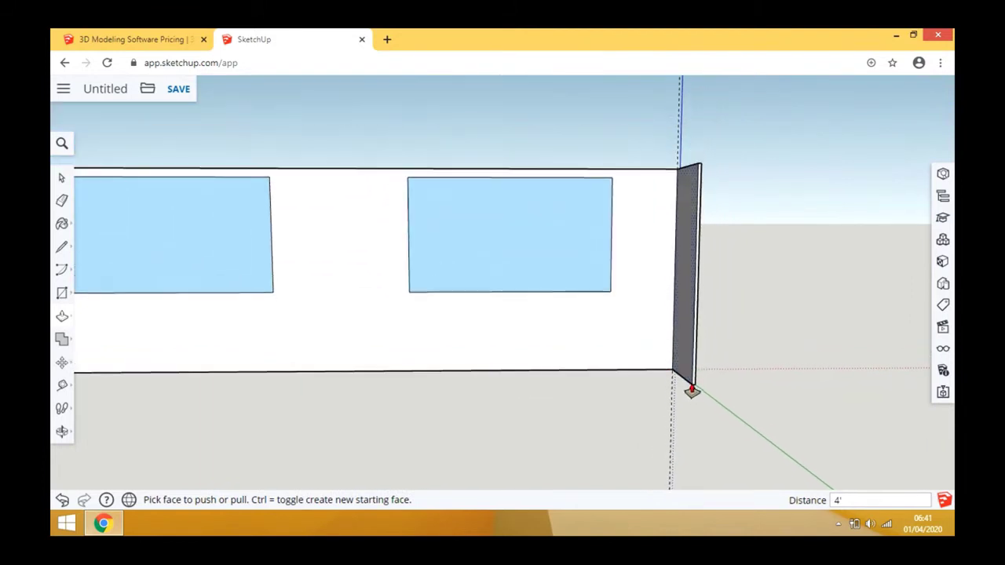
{"action": "scroll", "coordinate": [691, 391], "scroll_direction": "down", "scroll_amount": 5}
{"action": "middle_click_drag", "start_coordinate": [691, 390], "coordinate": [453, 303]}
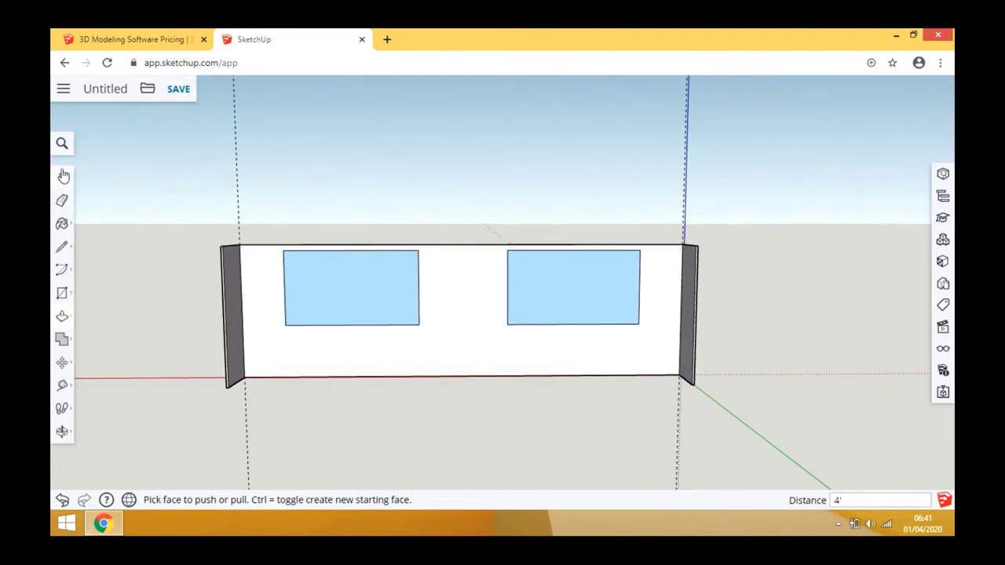
{"action": "key", "text": "space"}
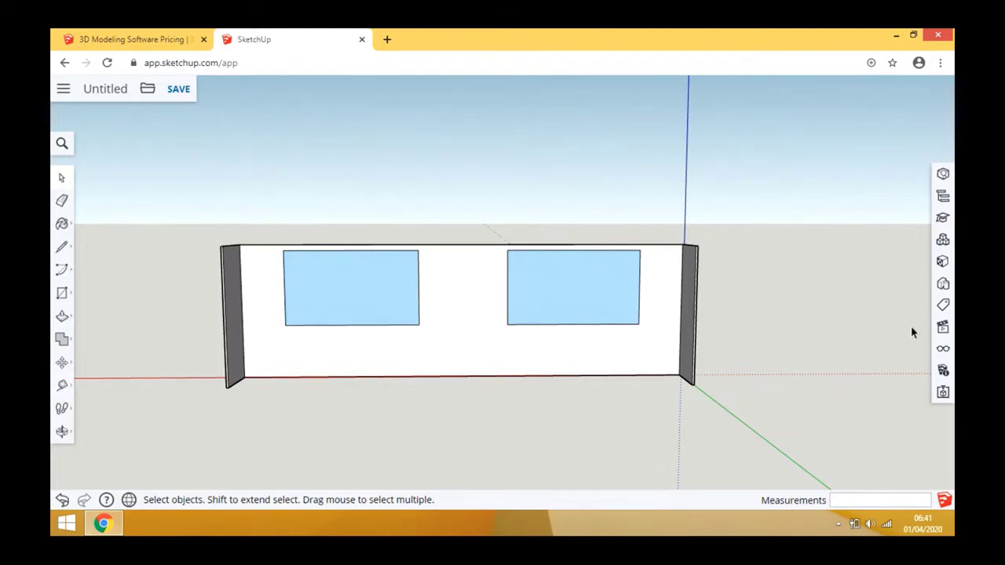
Examine the wall from the standard isometric, top and front views, finishing on the front view
{"action": "left_click", "coordinate": [943, 330]}
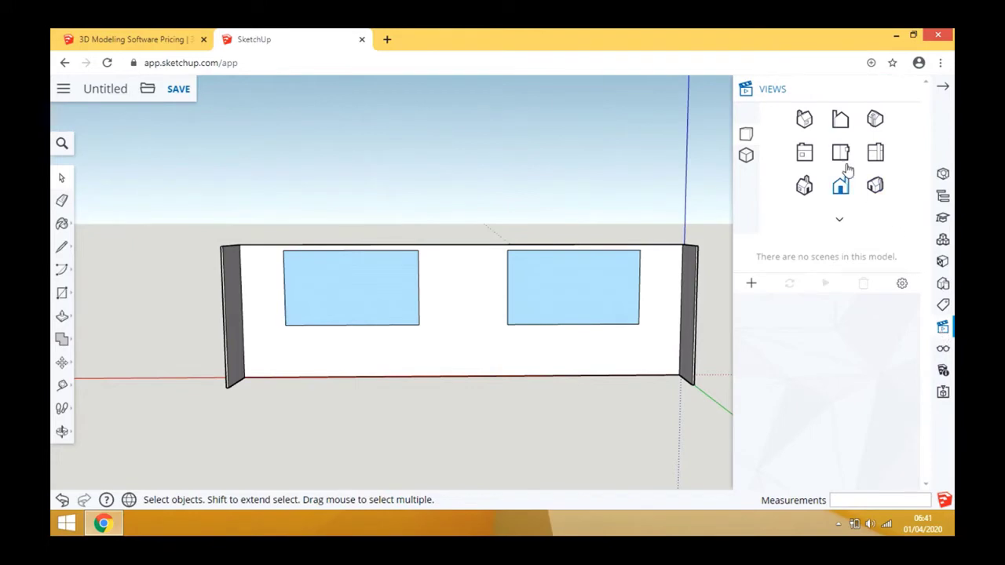
{"action": "left_click", "coordinate": [806, 120]}
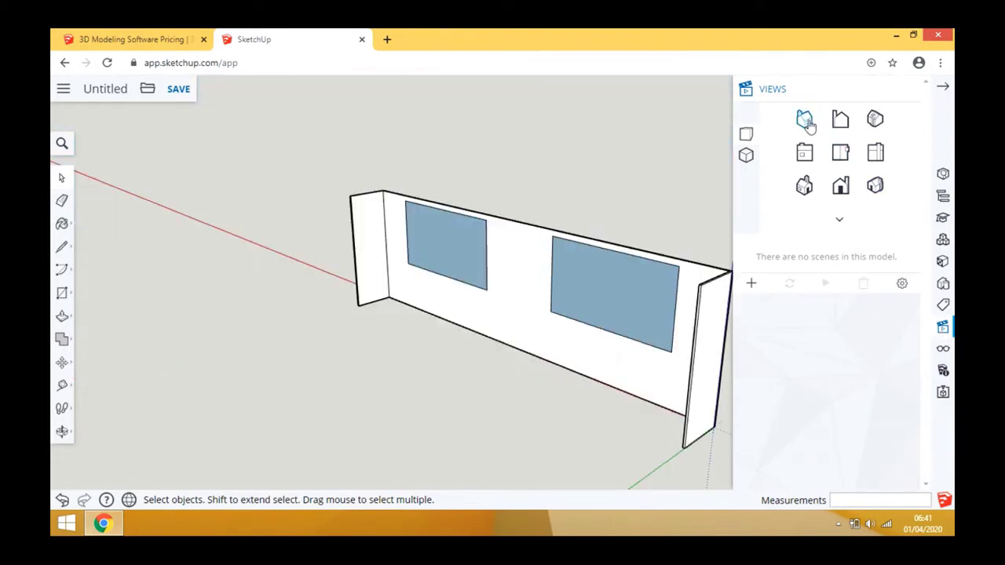
{"action": "left_click", "coordinate": [805, 186]}
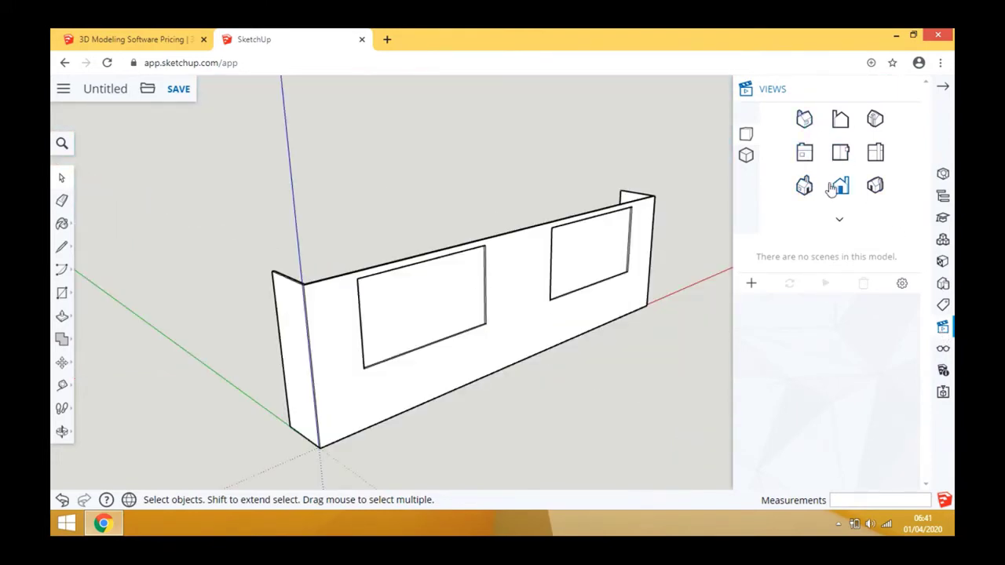
{"action": "left_click", "coordinate": [840, 186]}
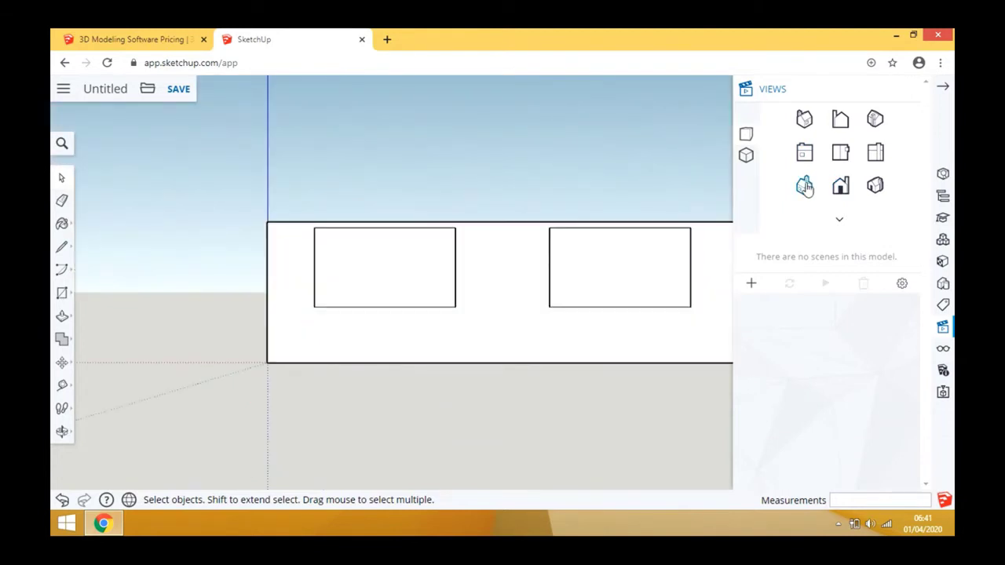
{"action": "left_click", "coordinate": [806, 187]}
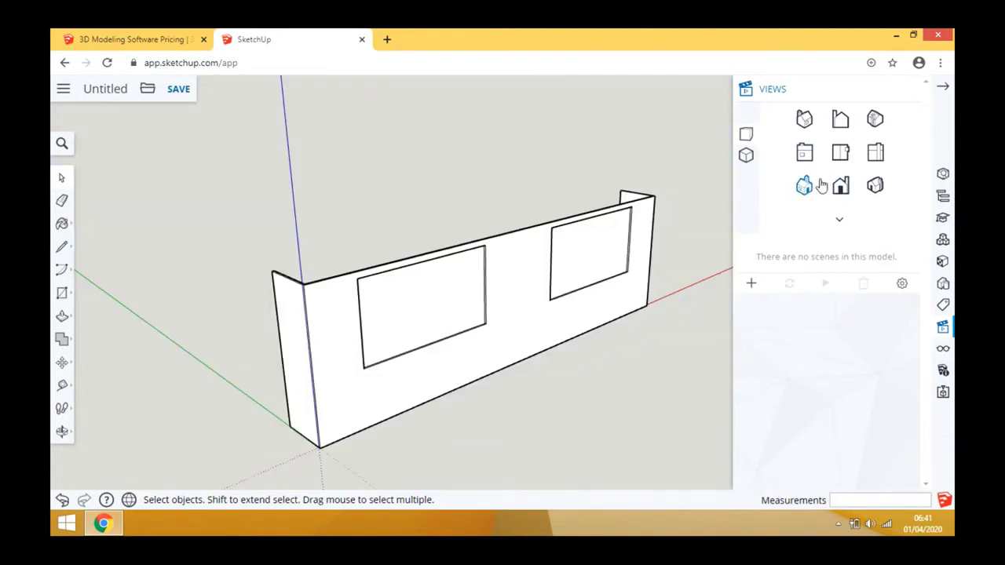
{"action": "left_click", "coordinate": [841, 157]}
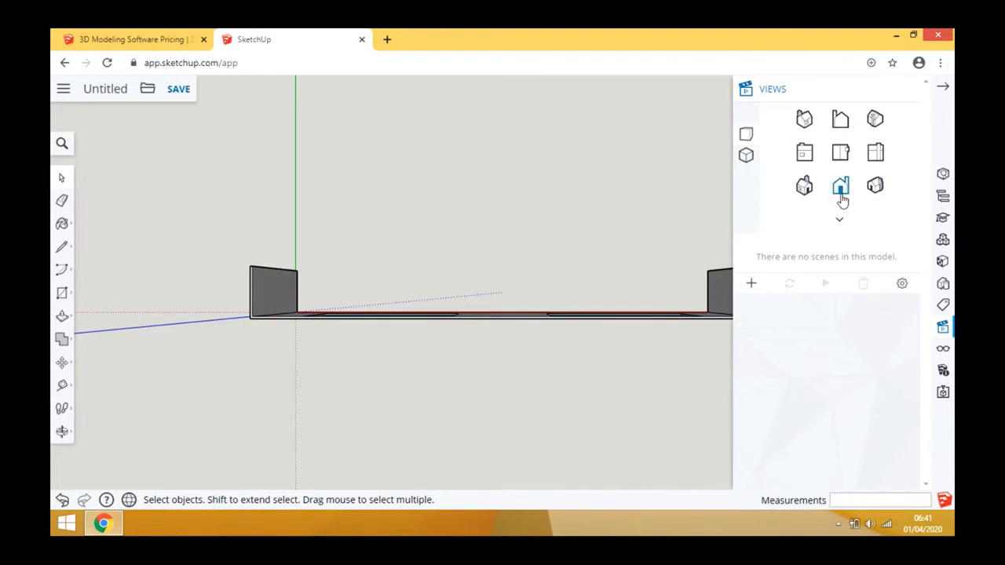
{"action": "left_click", "coordinate": [840, 188]}
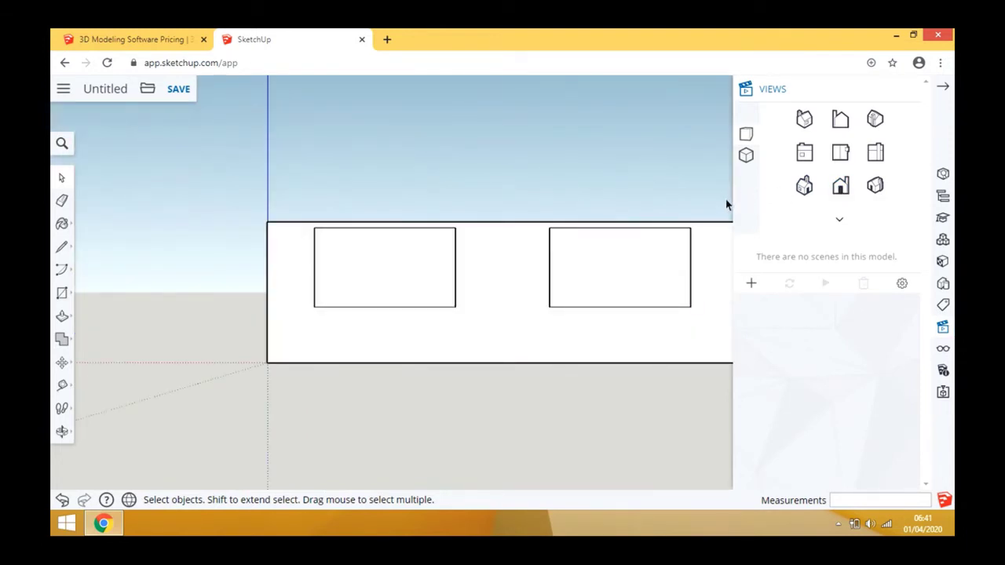
Frame the whole wall in the front view using Zoom Extents, Pan and zooming
{"action": "left_click", "coordinate": [61, 438]}
{"action": "left_click", "coordinate": [94, 485]}
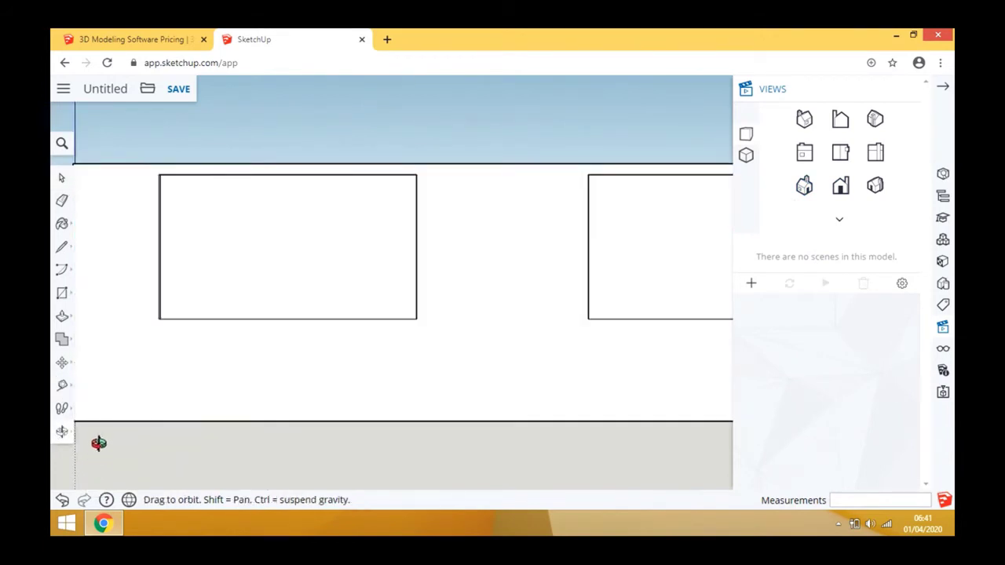
{"action": "scroll", "coordinate": [271, 322], "scroll_direction": "down", "scroll_amount": 1}
{"action": "scroll", "coordinate": [271, 323], "scroll_direction": "down", "scroll_amount": 1}
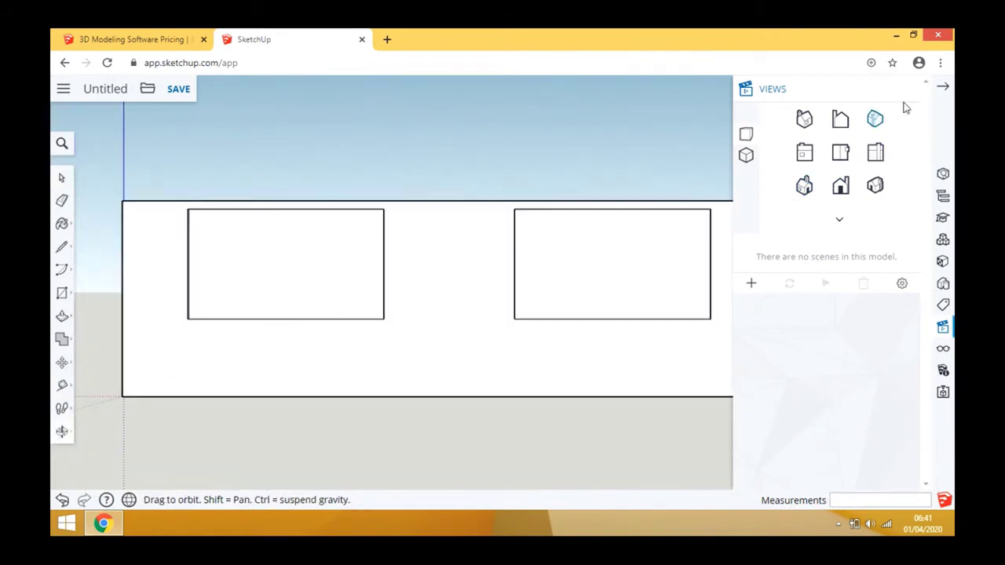
{"action": "left_click", "coordinate": [943, 86]}
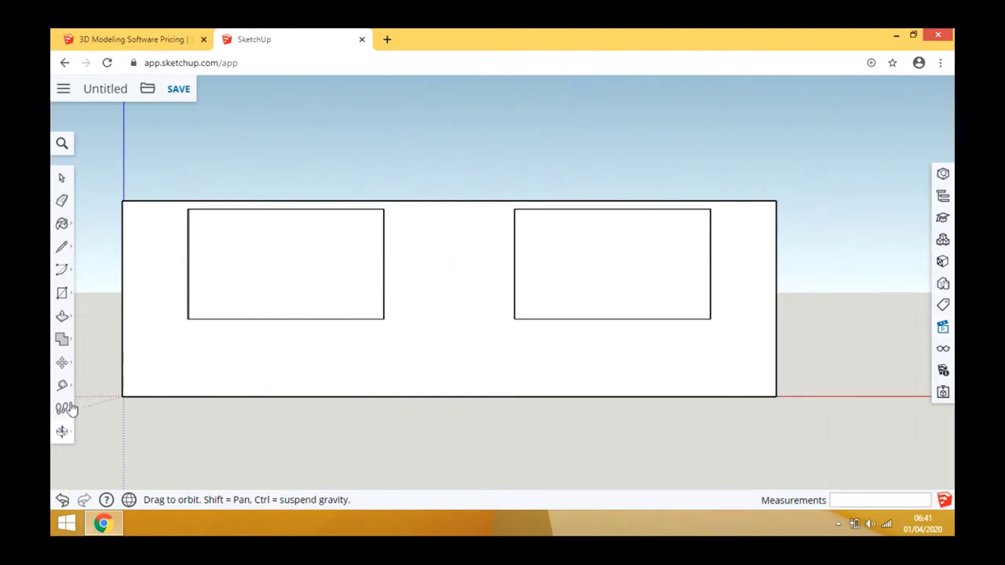
{"action": "left_click", "coordinate": [66, 361]}
{"action": "left_click", "coordinate": [62, 432]}
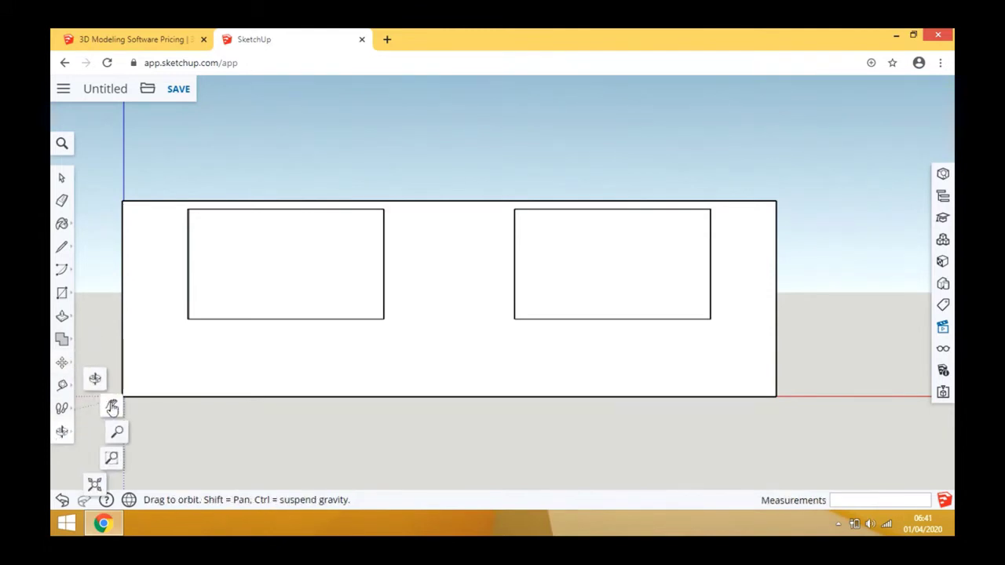
{"action": "left_click", "coordinate": [112, 407]}
{"action": "left_click_drag", "start_coordinate": [144, 395], "coordinate": [285, 343]}
{"action": "scroll", "coordinate": [283, 358], "scroll_direction": "up", "scroll_amount": 2}
{"action": "scroll", "coordinate": [307, 350], "scroll_direction": "down", "scroll_amount": 1}
{"action": "scroll", "coordinate": [314, 351], "scroll_direction": "up", "scroll_amount": 1}
{"action": "scroll", "coordinate": [281, 361], "scroll_direction": "down", "scroll_amount": 1}
{"action": "scroll", "coordinate": [287, 357], "scroll_direction": "up", "scroll_amount": 2}
Save the current view of the wall as a scene named Front View
{"action": "left_click", "coordinate": [943, 328]}
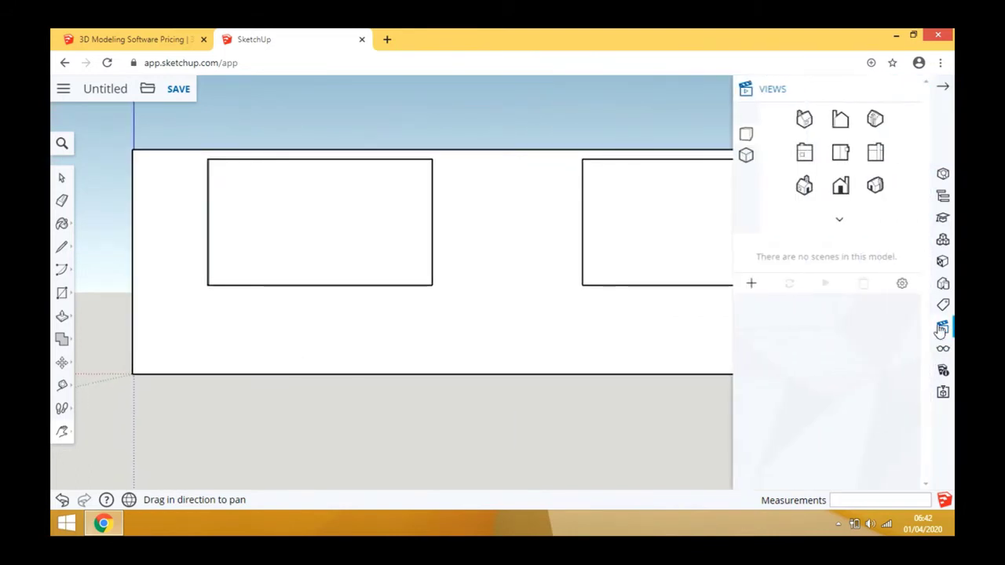
{"action": "left_click", "coordinate": [757, 285]}
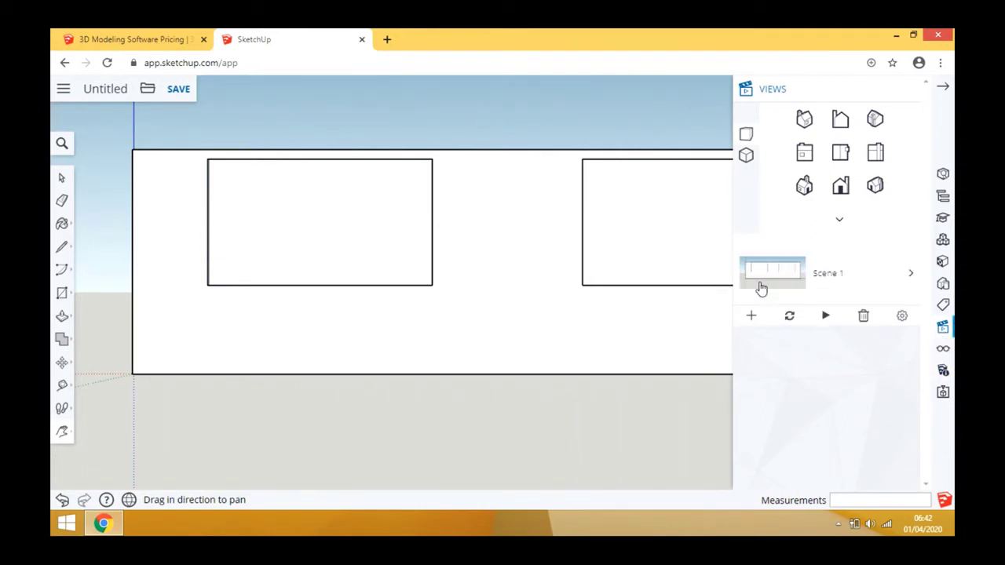
{"action": "double_click", "coordinate": [846, 274]}
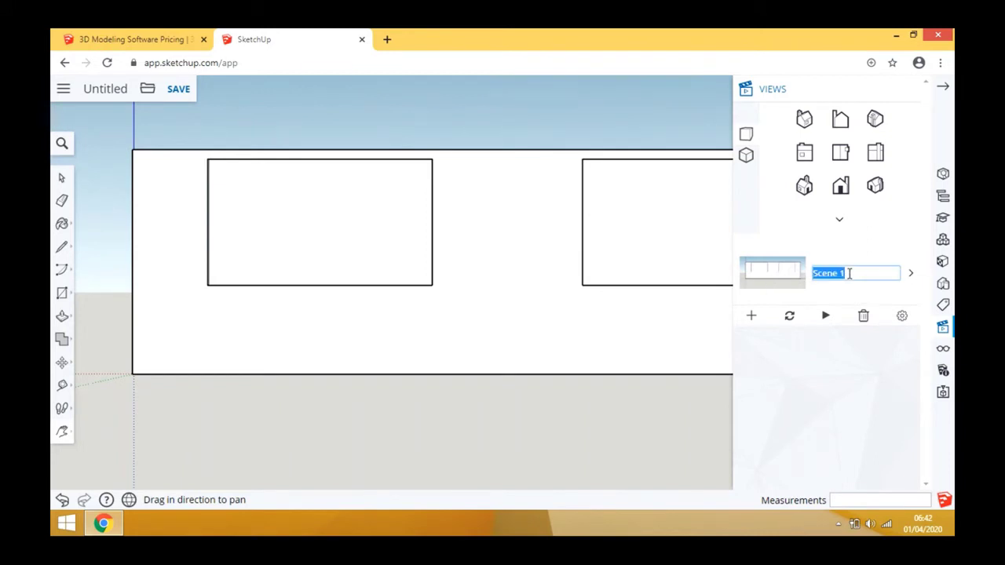
{"action": "type", "text": "Front View"}
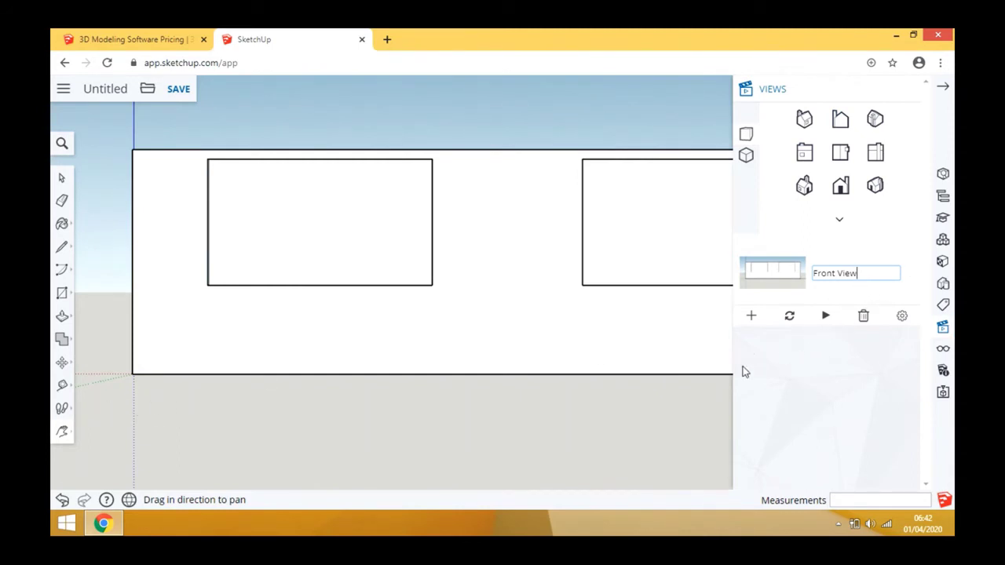
{"action": "left_click", "coordinate": [943, 86]}
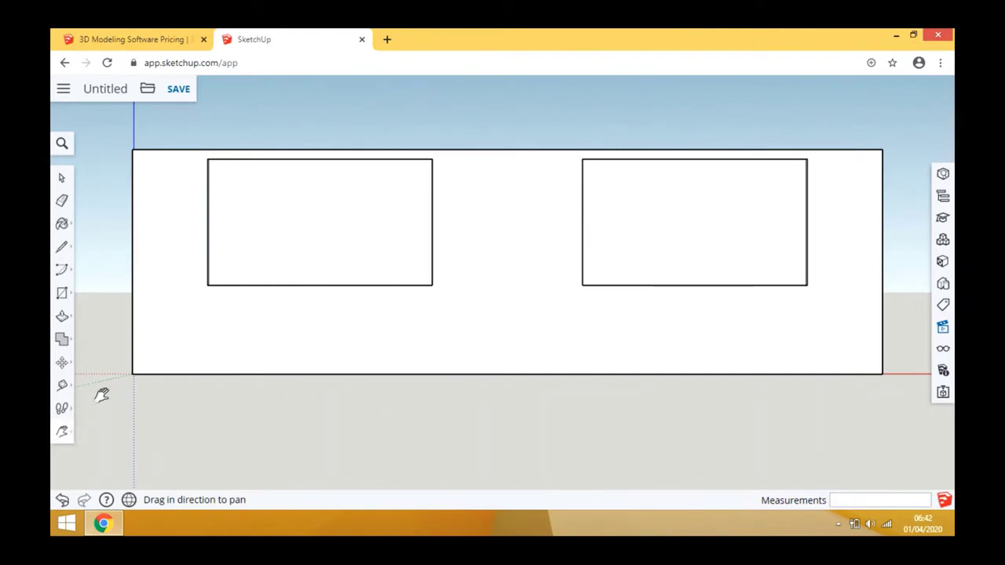
Try a 16m by 3m rectangle on the ground in front of the wall, and undo it
{"action": "scroll", "coordinate": [251, 291], "scroll_direction": "down", "scroll_amount": 2}
{"action": "scroll", "coordinate": [330, 284], "scroll_direction": "down", "scroll_amount": 2}
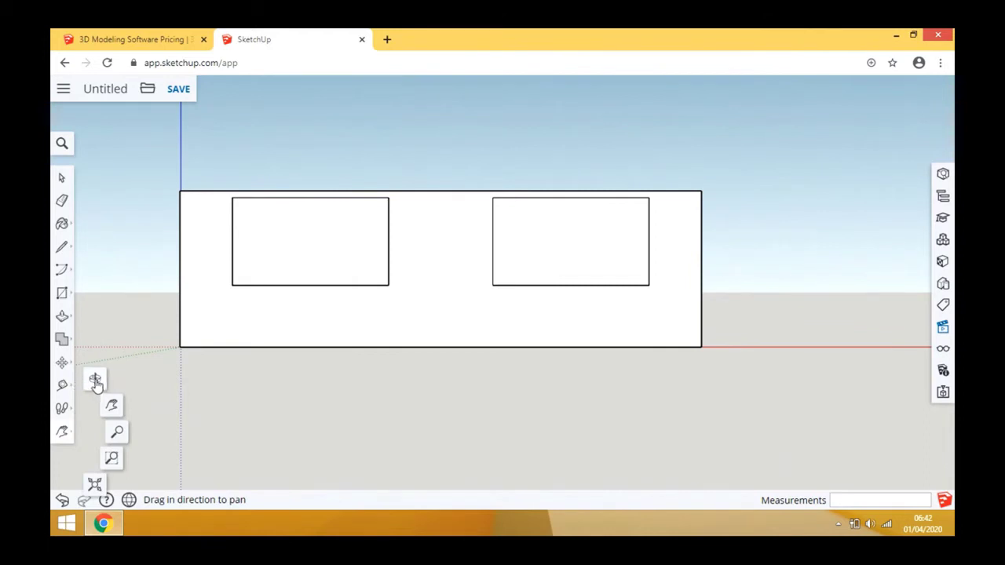
{"action": "left_click", "coordinate": [95, 380]}
{"action": "left_click_drag", "start_coordinate": [382, 235], "coordinate": [449, 444]}
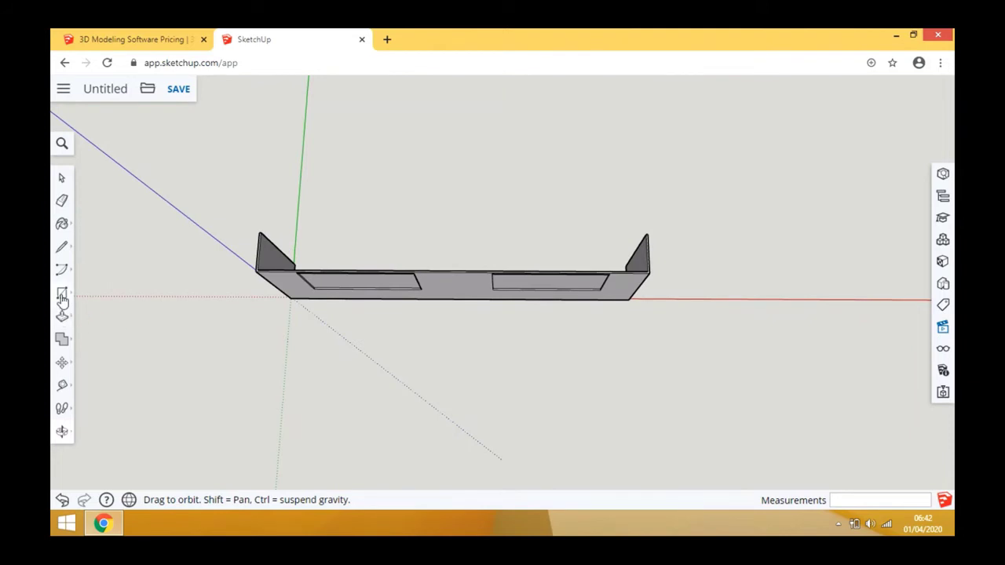
{"action": "left_click", "coordinate": [62, 296]}
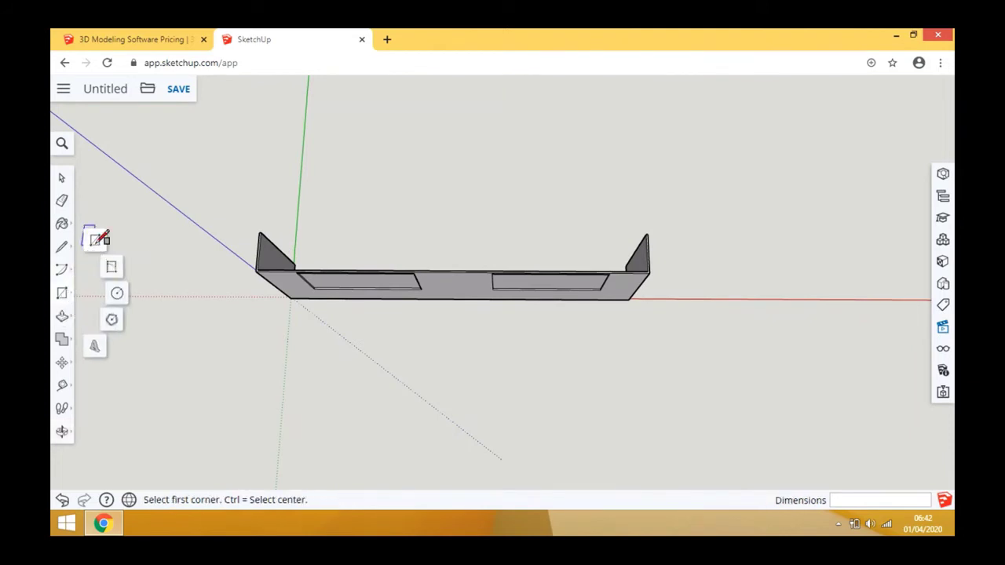
{"action": "left_click", "coordinate": [95, 242]}
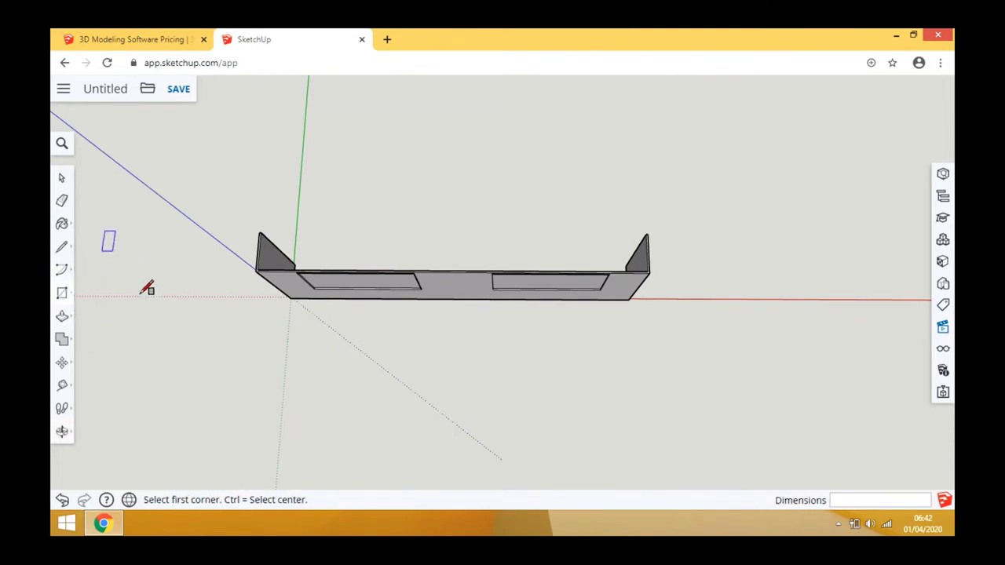
{"action": "left_click", "coordinate": [287, 336]}
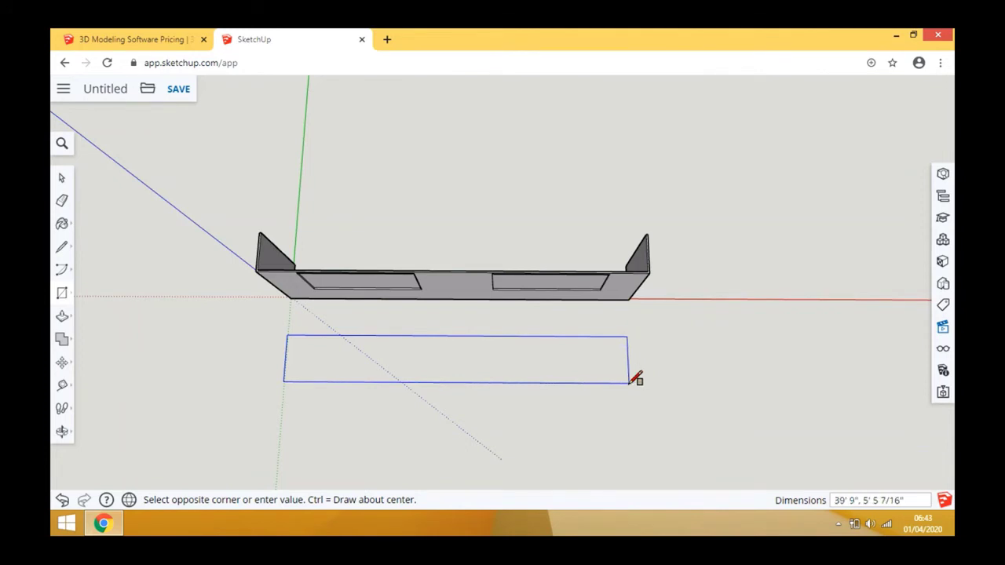
{"action": "type", "text": "16m, 3m"}
{"action": "key", "text": "Return"}
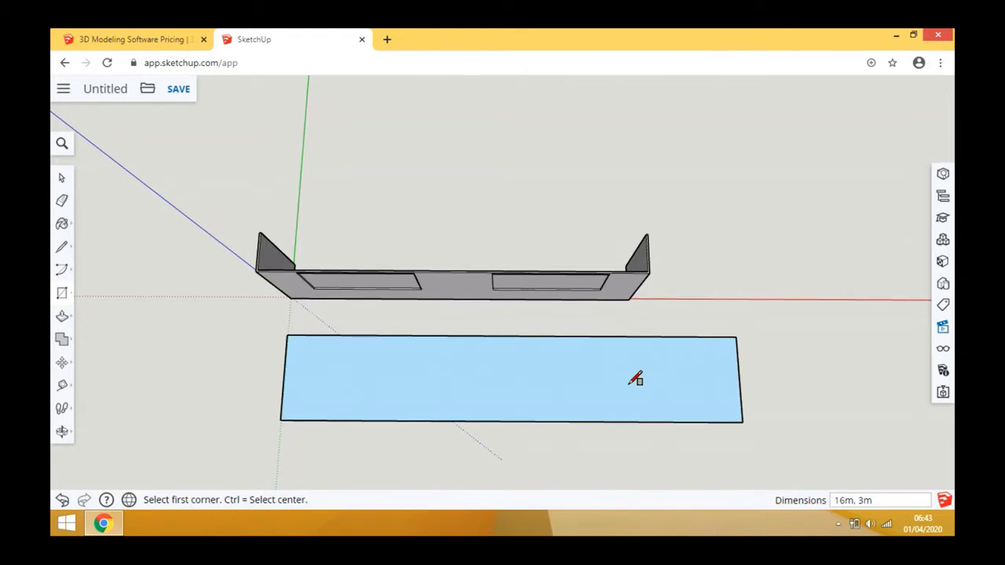
{"action": "key", "text": "ctrl+z"}
Try a 12m by 3m rectangle drawn from its center near the wall's left corner, and undo it
{"action": "key", "text": "ctrl"}
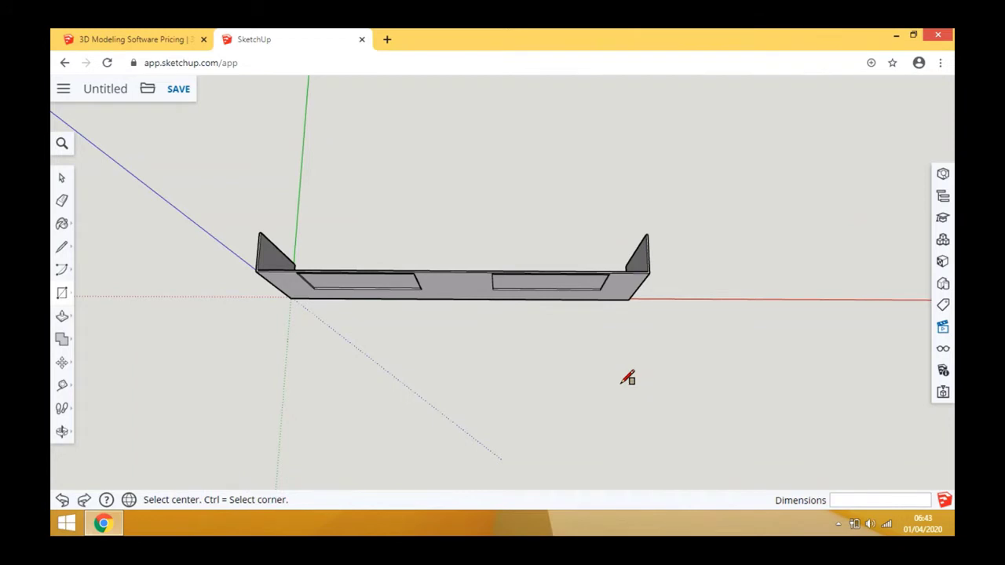
{"action": "left_click", "coordinate": [297, 334]}
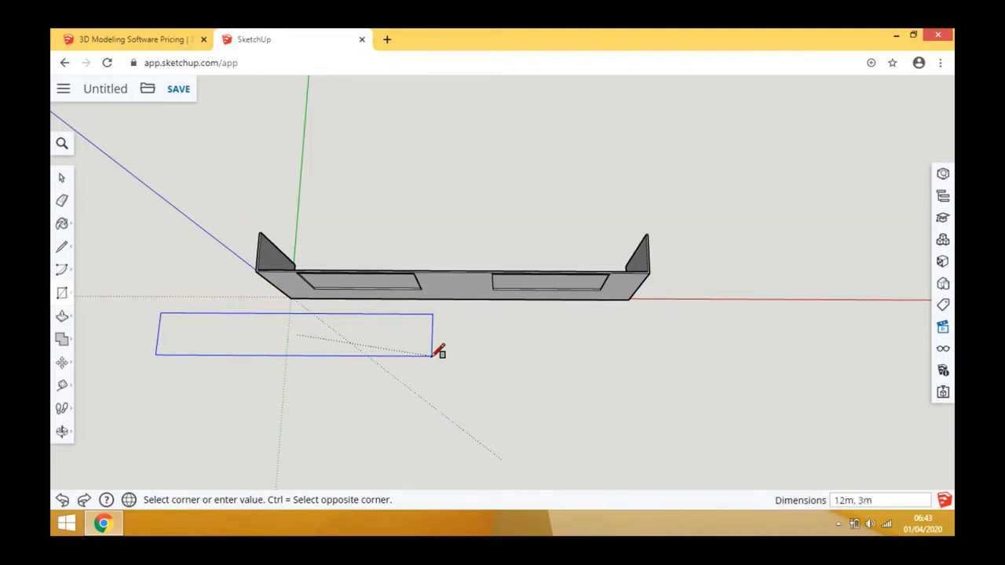
{"action": "key", "text": "Return"}
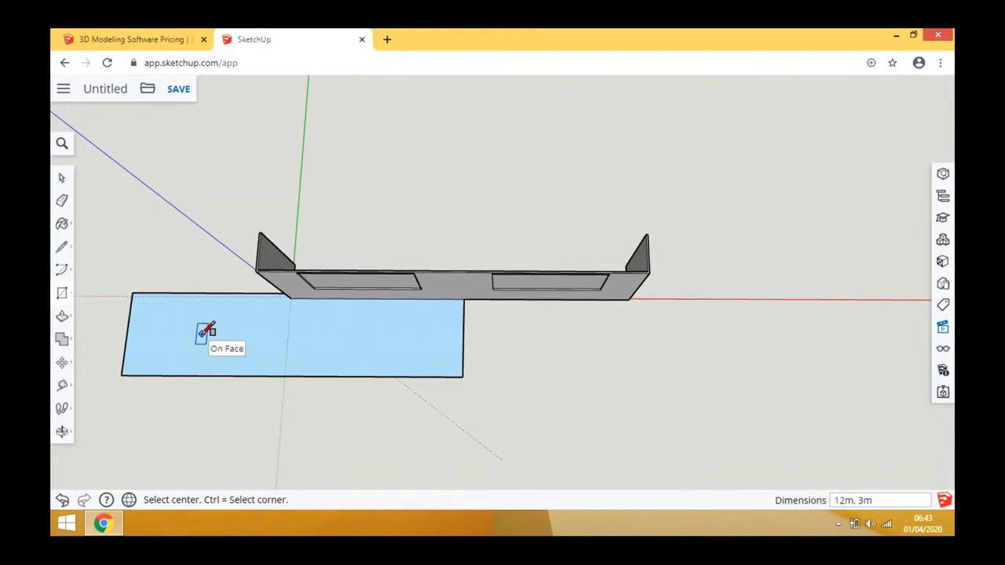
{"action": "key", "text": "ctrl+z"}
Draw a 12m by 3m rectangle from its corner on the ground in front of the wall
{"action": "left_click", "coordinate": [289, 359]}
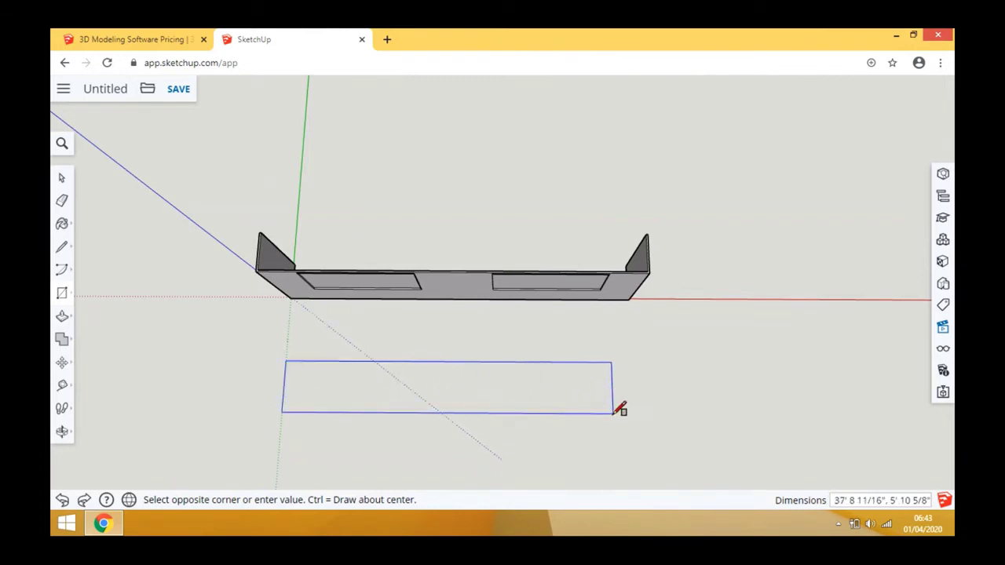
{"action": "type", "text": "12m, 3m"}
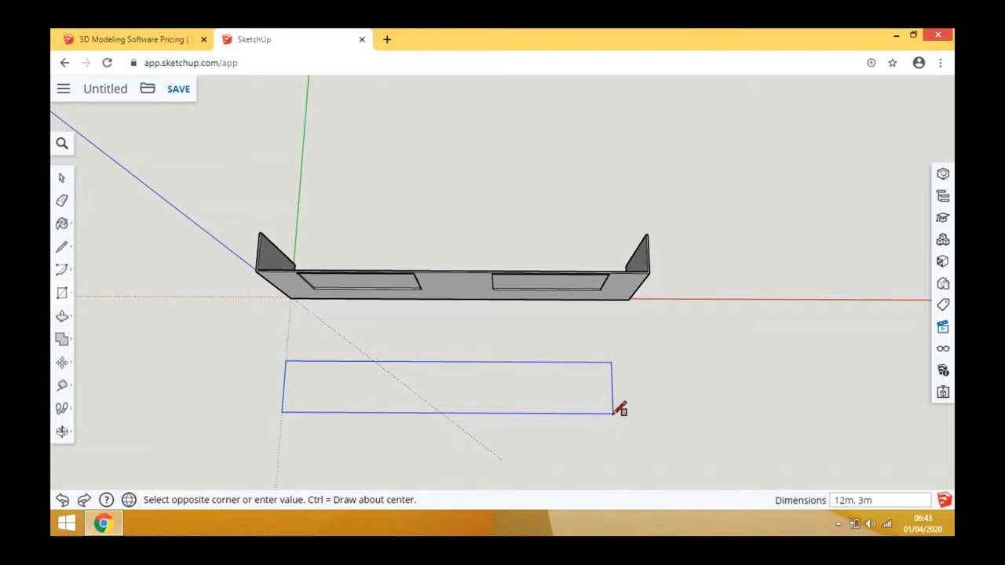
{"action": "key", "text": "Return"}
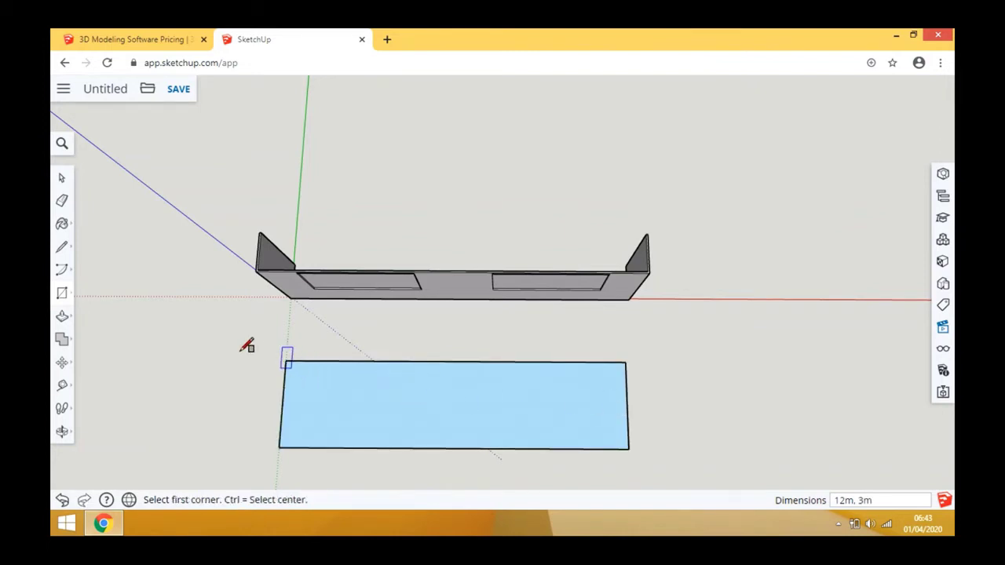
Push/Pull the ground rectangle in front of the wall upward by 300mm to form a slab
{"action": "left_click", "coordinate": [62, 432]}
{"action": "left_click_drag", "start_coordinate": [196, 361], "coordinate": [209, 377]}
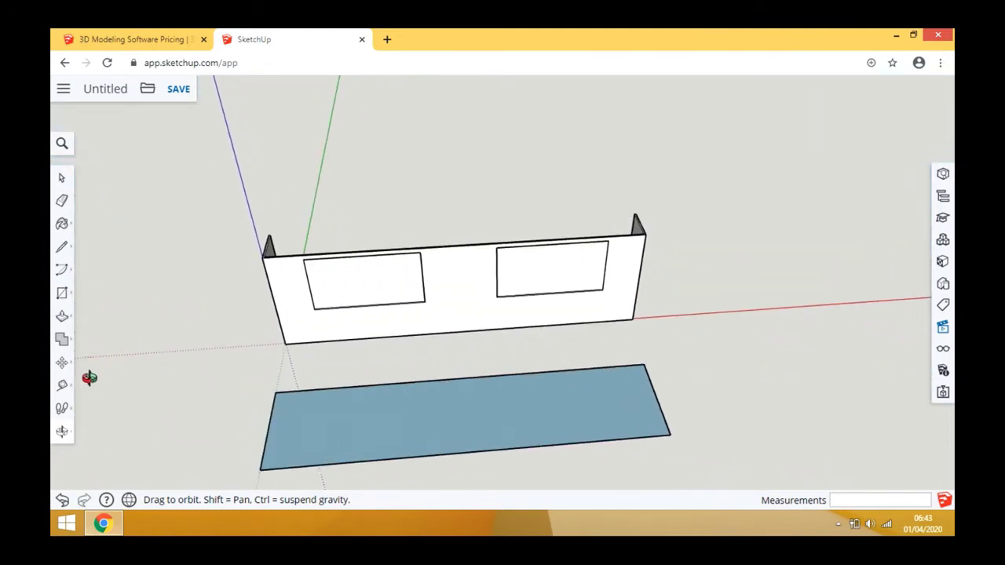
{"action": "left_click", "coordinate": [62, 316]}
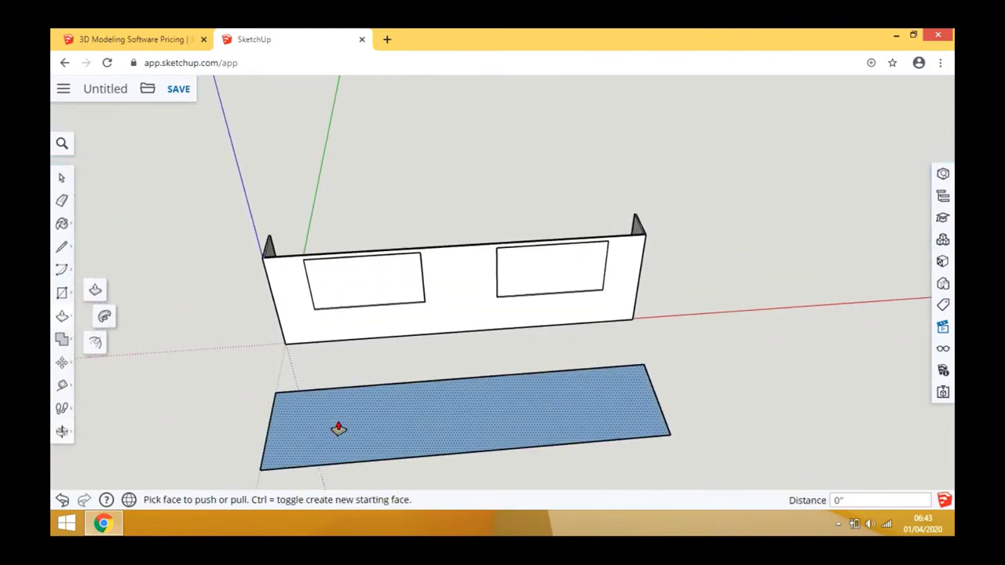
{"action": "left_click_drag", "start_coordinate": [338, 429], "coordinate": [325, 385]}
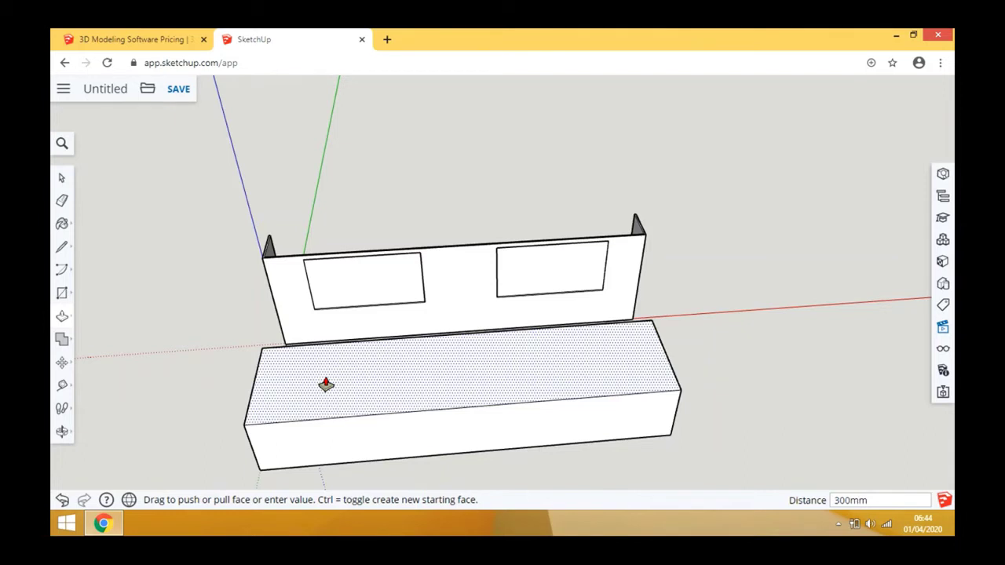
{"action": "key", "text": "Return"}
Try to move the ungrouped slab along the ground by its top face, and undo it
{"action": "scroll", "coordinate": [392, 306], "scroll_direction": "down", "scroll_amount": 3}
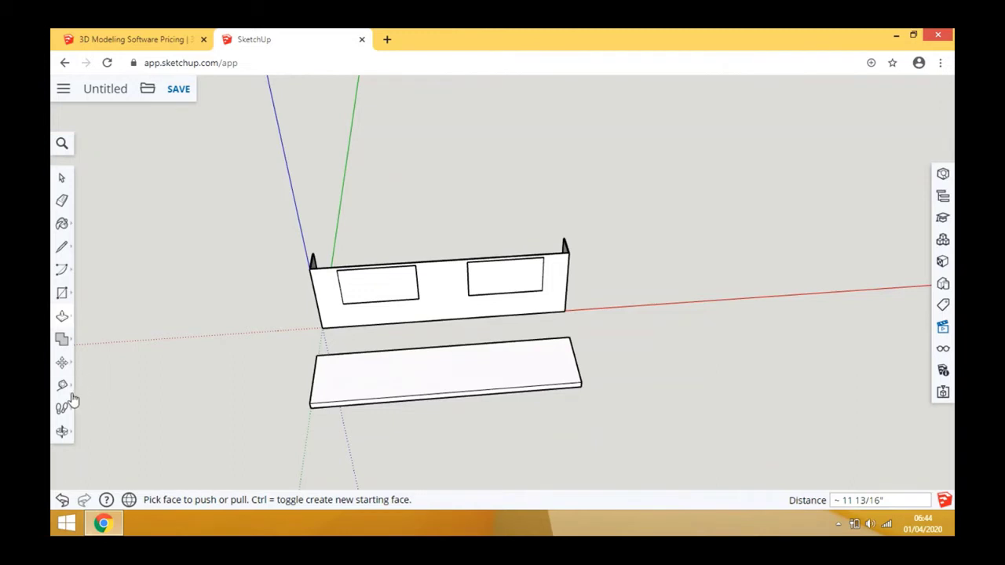
{"action": "left_click", "coordinate": [63, 364]}
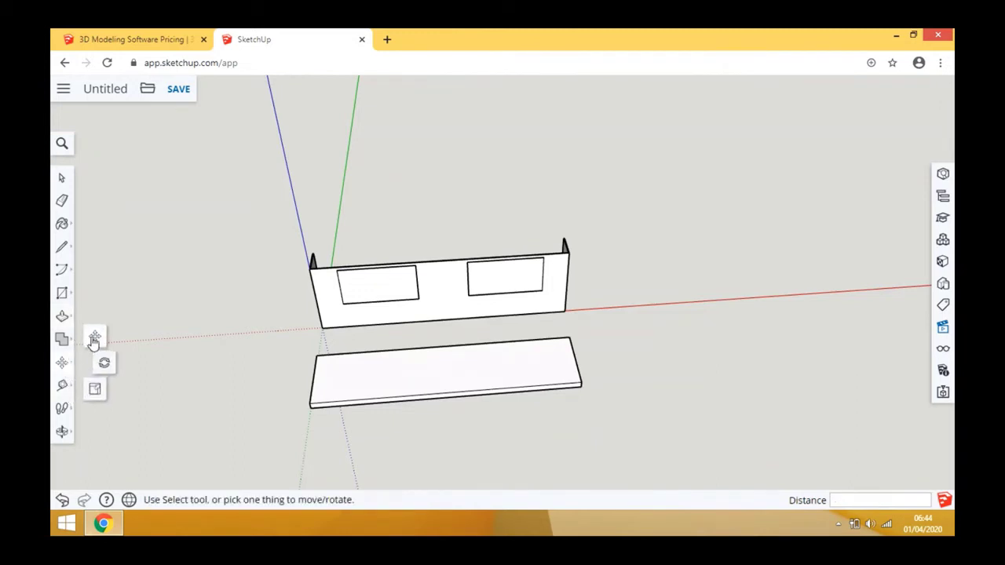
{"action": "left_click", "coordinate": [95, 339]}
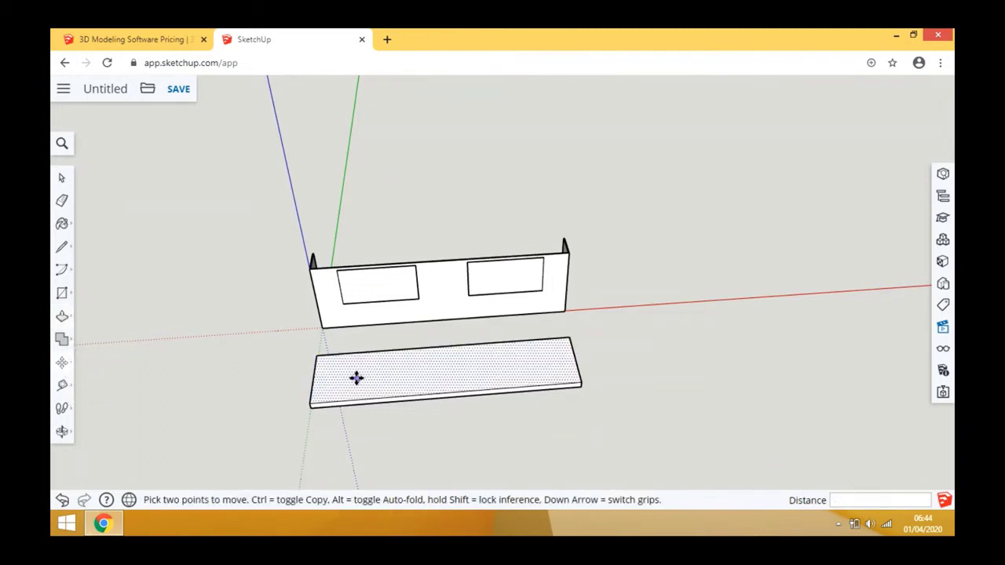
{"action": "left_click", "coordinate": [325, 355]}
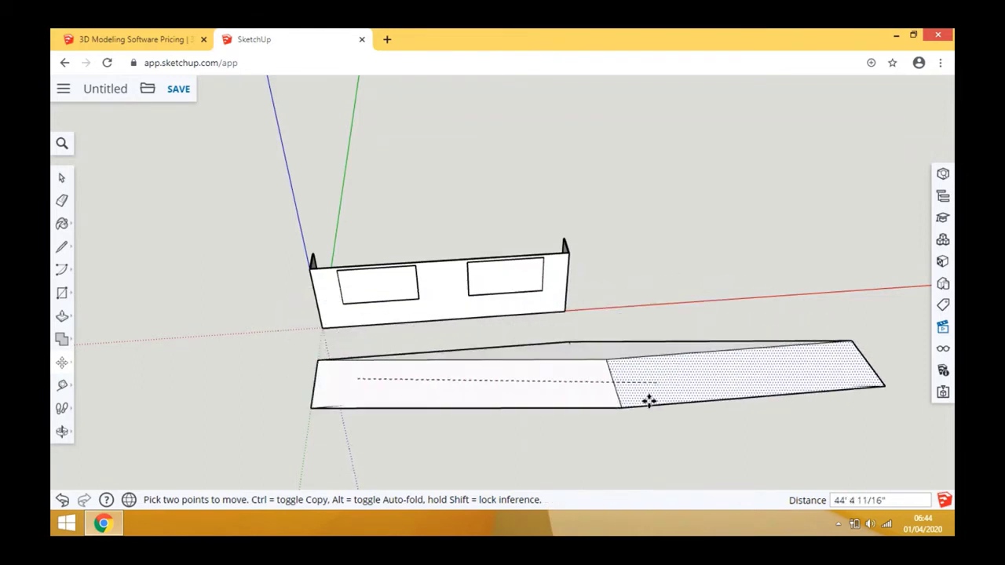
{"action": "key", "text": "Escape"}
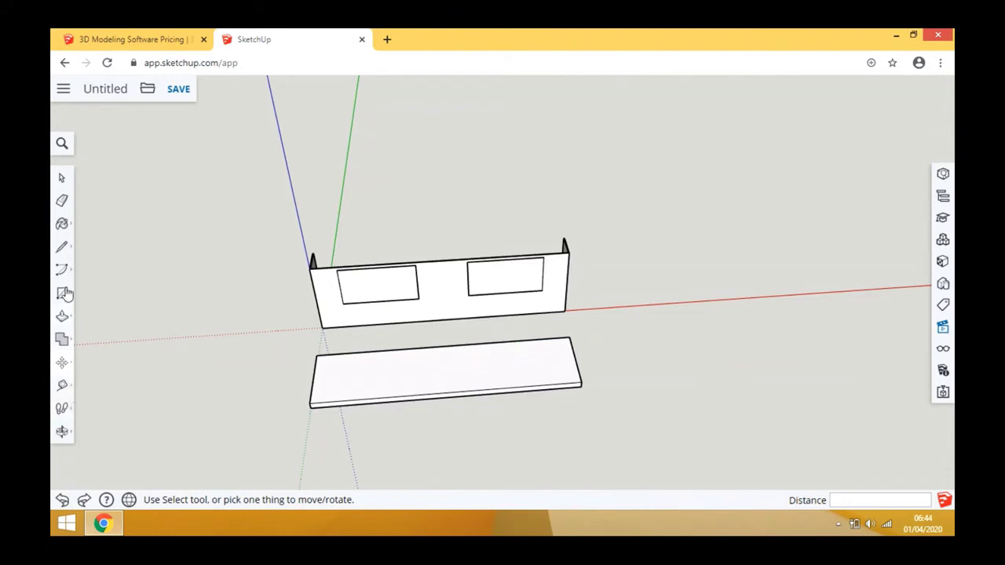
Select all connected faces and edges of the slab in front of the wall and make them a group
{"action": "left_click", "coordinate": [61, 180]}
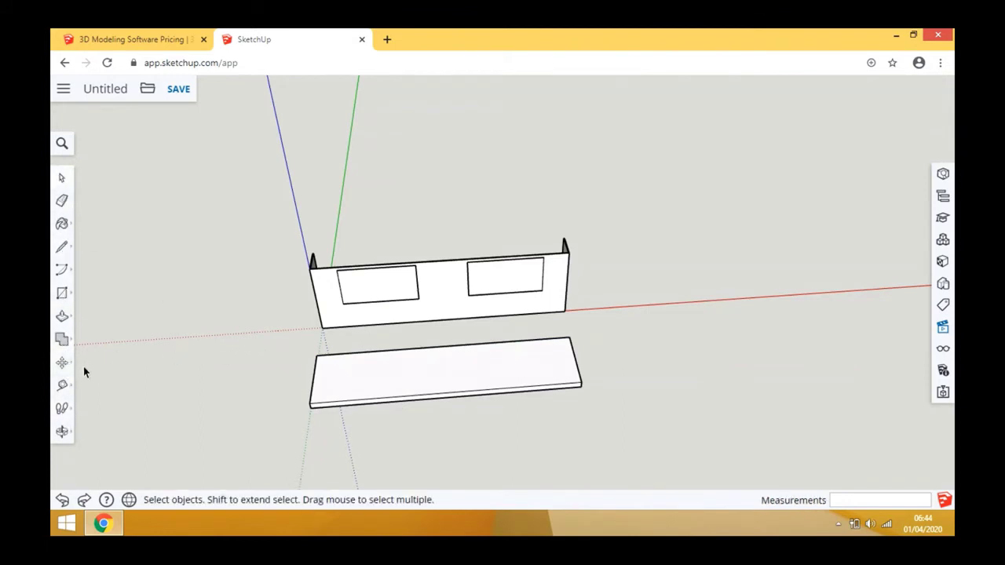
{"action": "left_click_drag", "start_coordinate": [272, 346], "coordinate": [727, 434]}
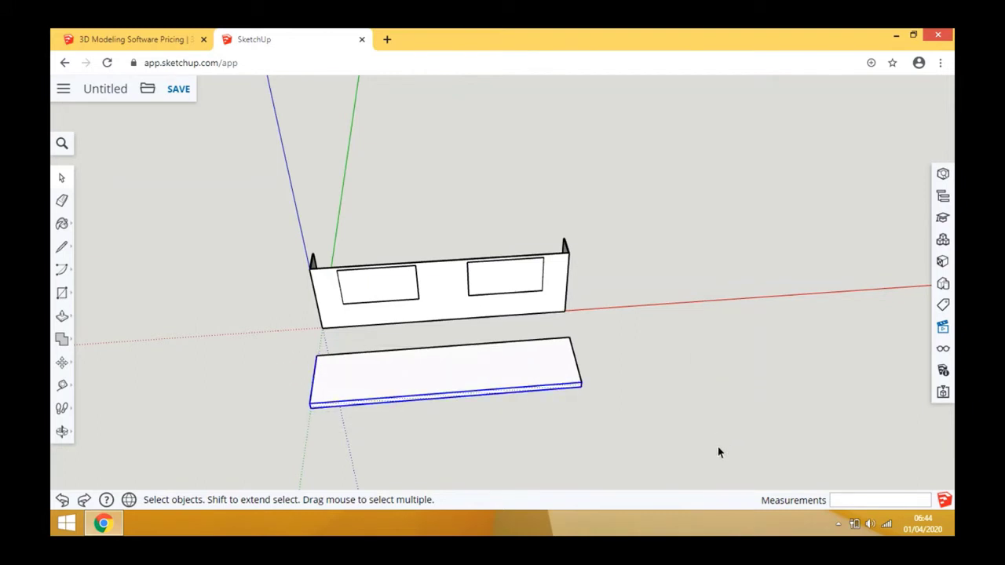
{"action": "left_click_drag", "start_coordinate": [262, 341], "coordinate": [264, 340]}
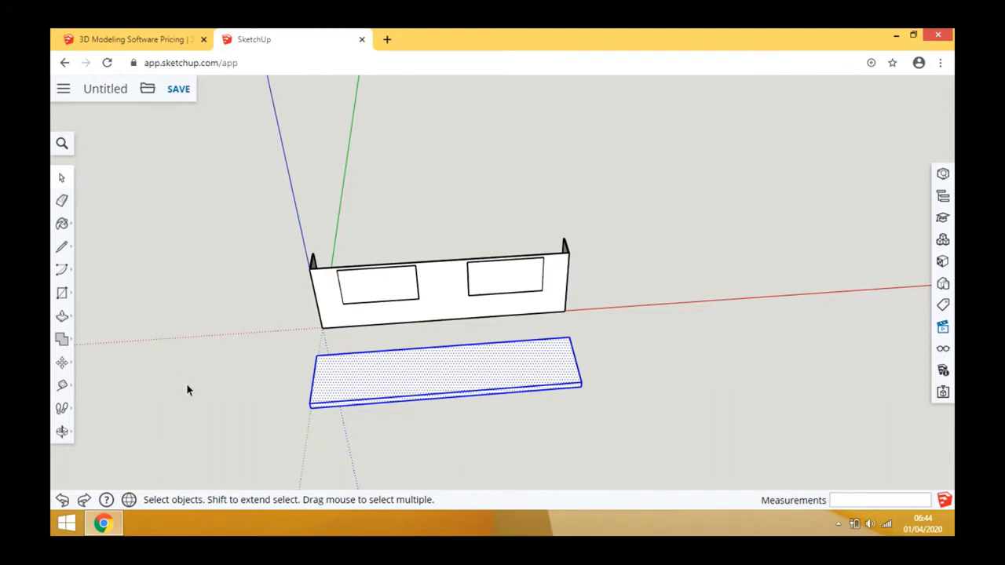
{"action": "left_click", "coordinate": [279, 394]}
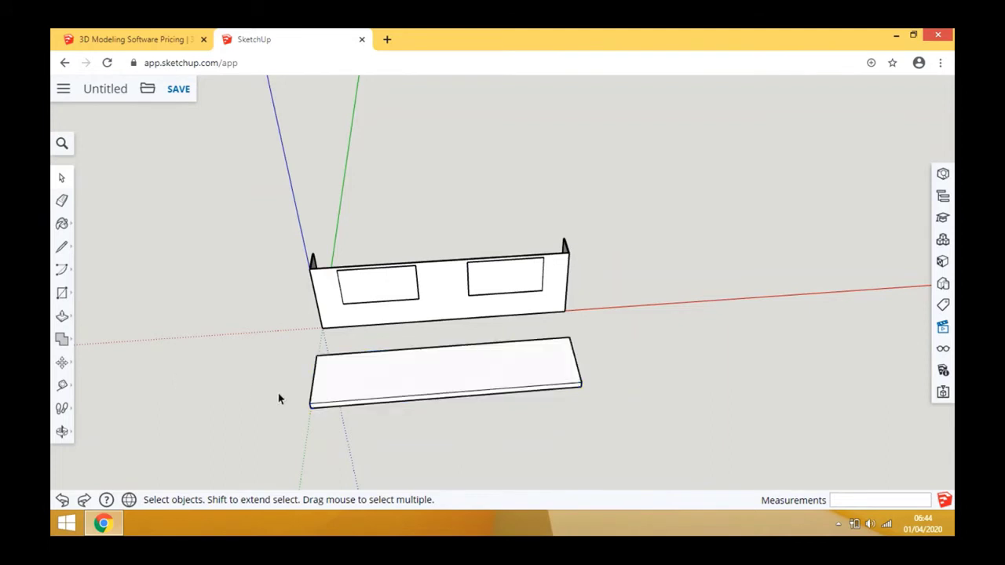
{"action": "triple_click", "coordinate": [372, 389]}
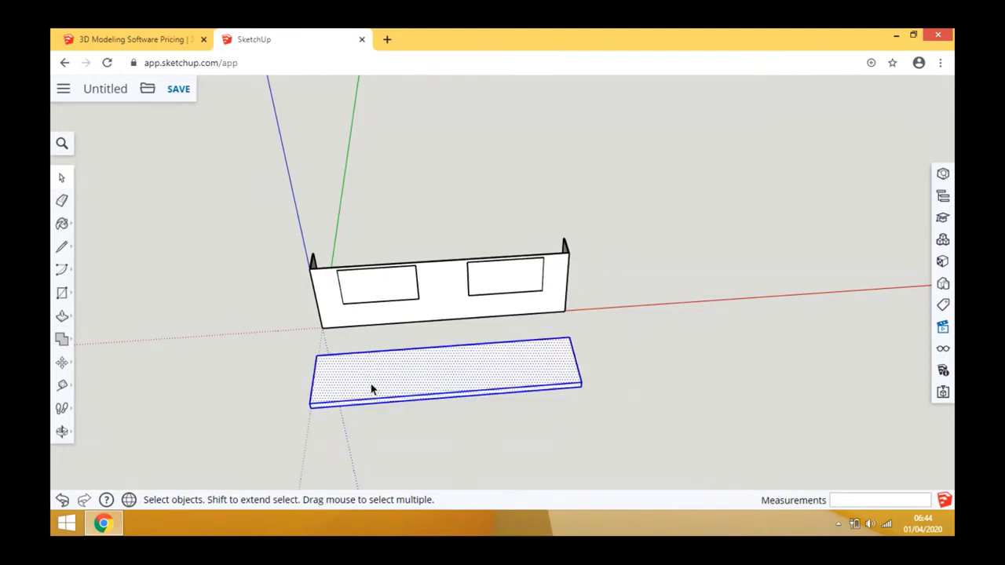
{"action": "right_click", "coordinate": [372, 389]}
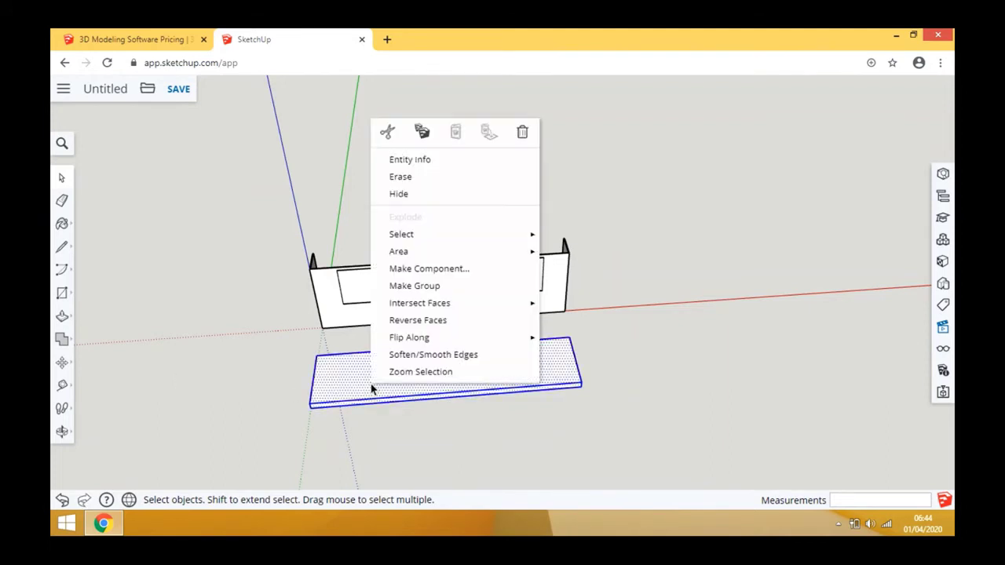
{"action": "left_click", "coordinate": [414, 285]}
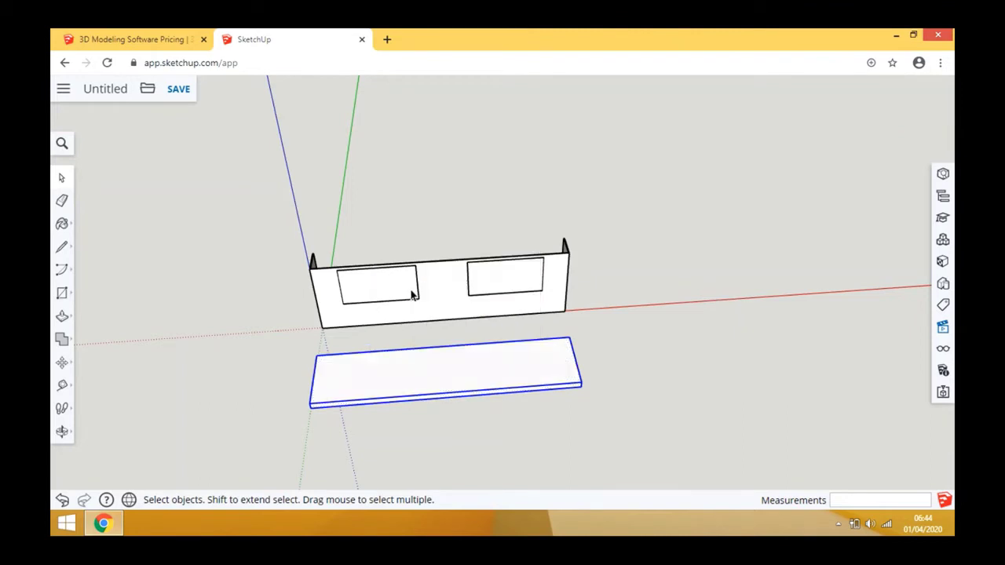
Select the whole windowed wall with its side walls and make it a group
{"action": "triple_click", "coordinate": [328, 290]}
{"action": "right_click", "coordinate": [329, 290]}
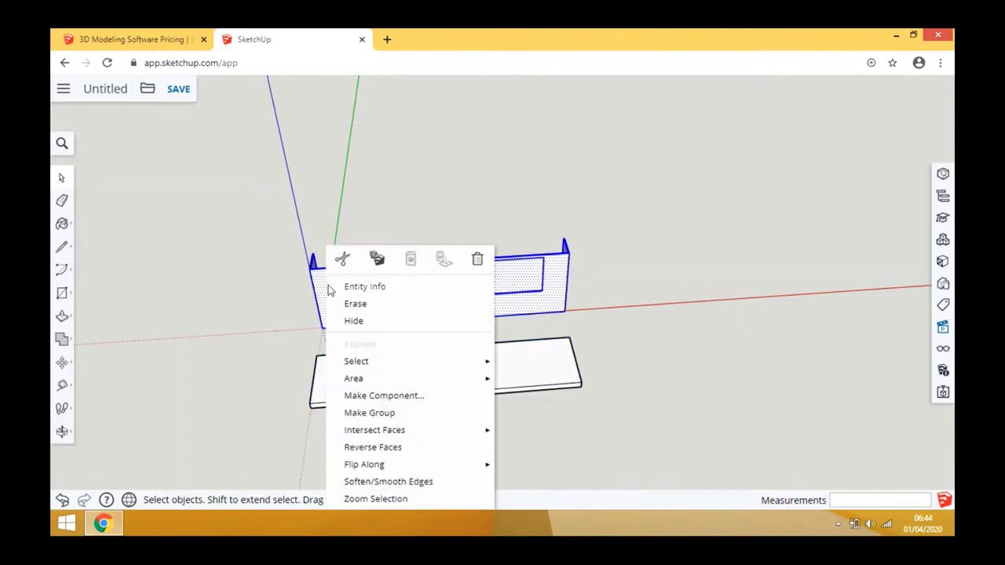
{"action": "left_click", "coordinate": [387, 413]}
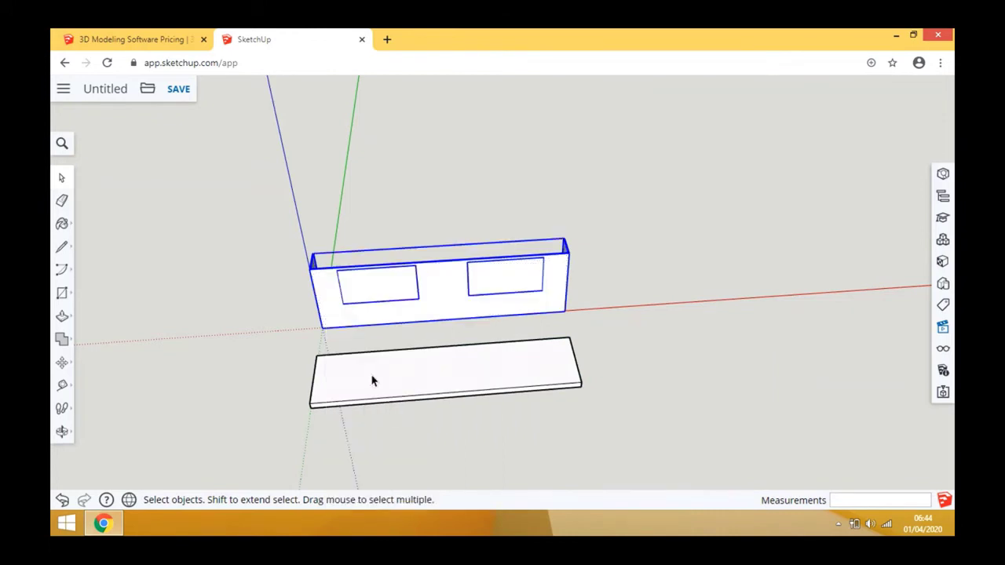
Select the slab and the wall in turn to check that each behaves as a separate group
{"action": "left_click", "coordinate": [372, 381]}
{"action": "left_click", "coordinate": [365, 308]}
{"action": "left_click", "coordinate": [367, 382]}
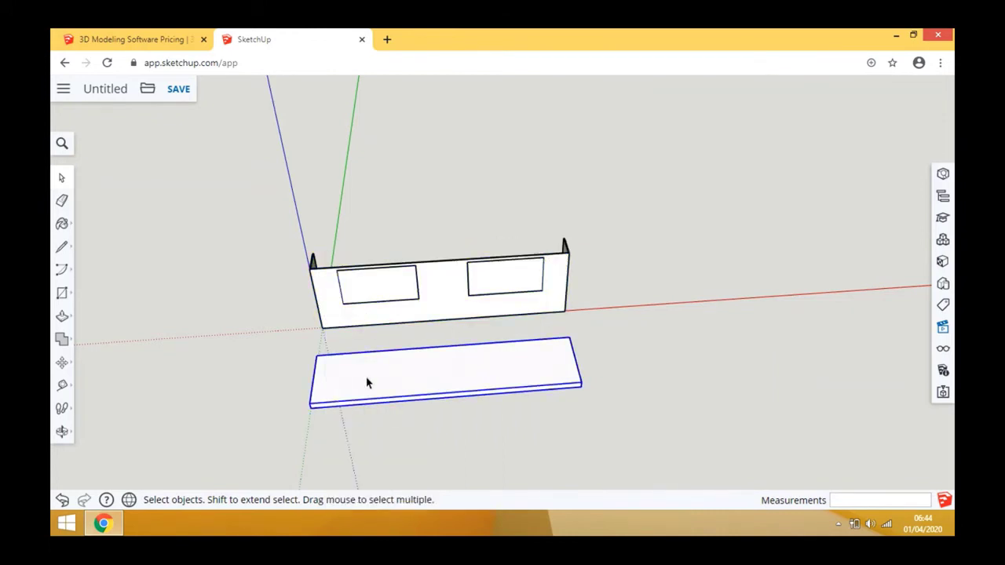
{"action": "left_click", "coordinate": [392, 307]}
Move the slab group along the green axis against the wall's base, and along the red axis to align with the wall's ends
{"action": "left_click", "coordinate": [393, 366]}
{"action": "left_click", "coordinate": [113, 433]}
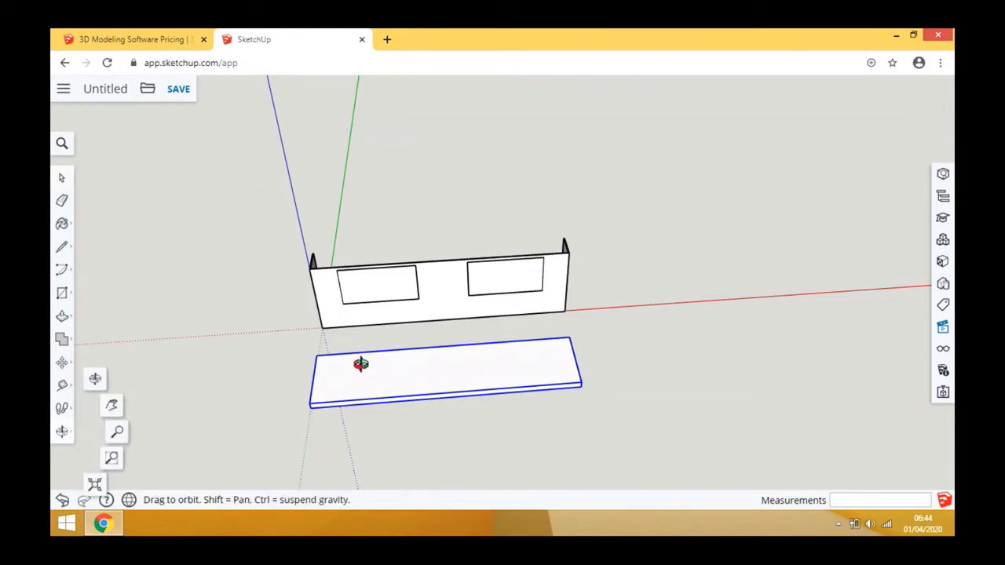
{"action": "left_click_drag", "start_coordinate": [359, 361], "coordinate": [408, 455]}
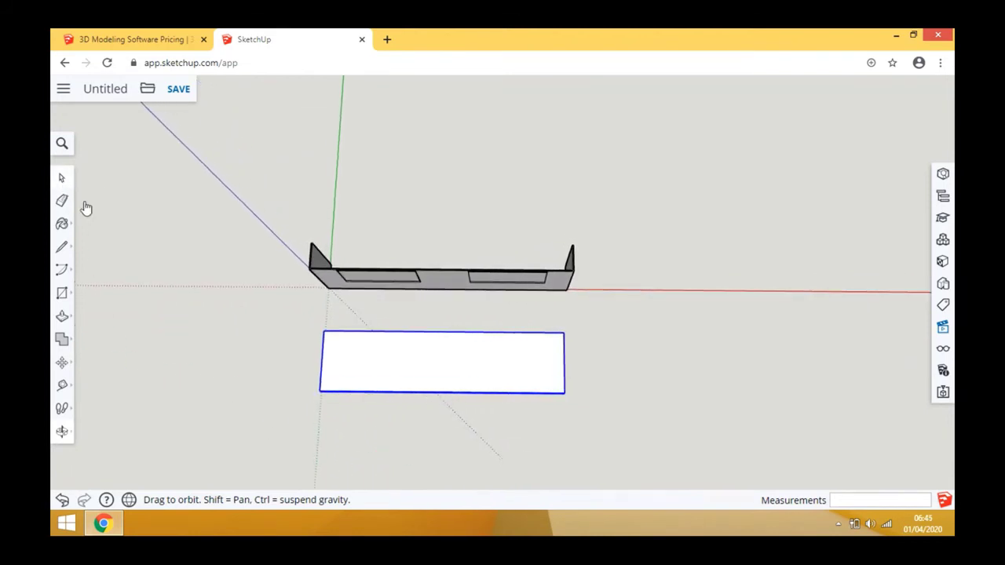
{"action": "left_click", "coordinate": [71, 363]}
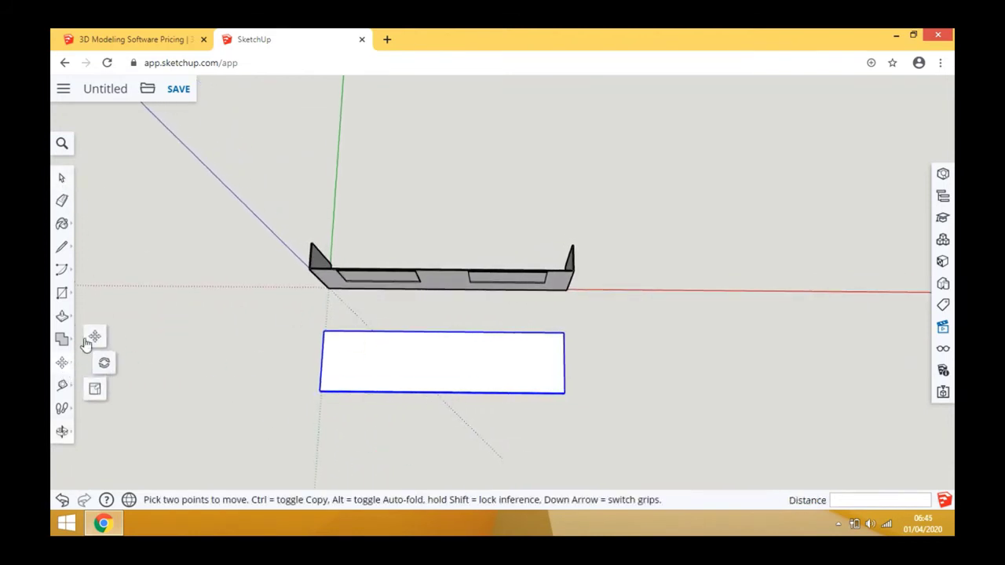
{"action": "scroll", "coordinate": [397, 360], "scroll_direction": "up", "scroll_amount": 3}
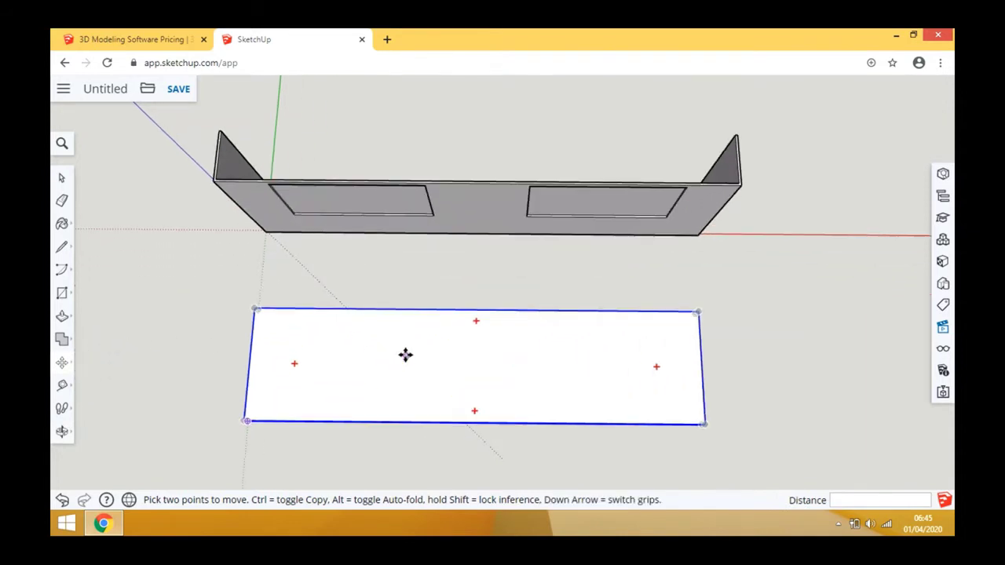
{"action": "left_click", "coordinate": [406, 352]}
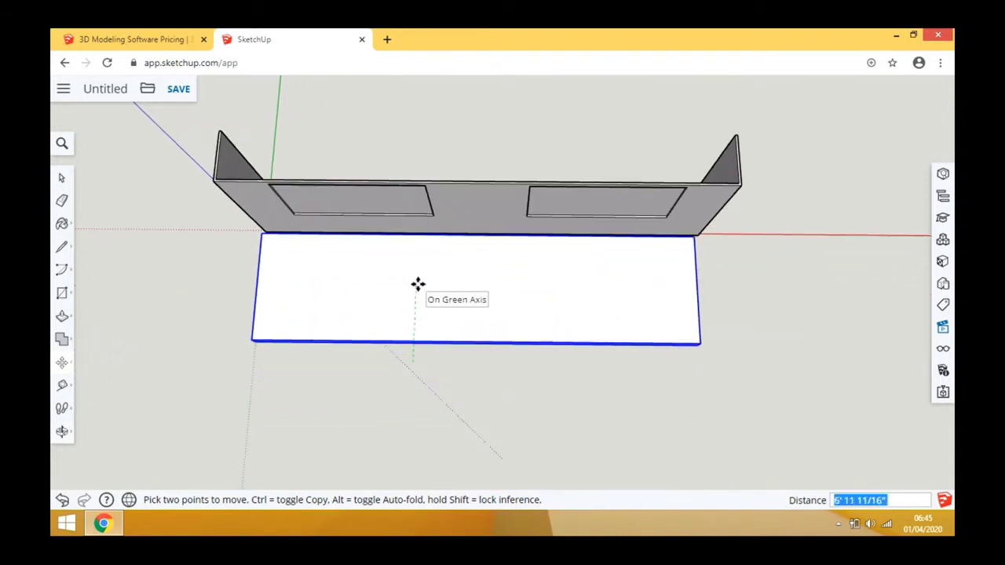
{"action": "left_click", "coordinate": [411, 283]}
{"action": "left_click", "coordinate": [353, 266]}
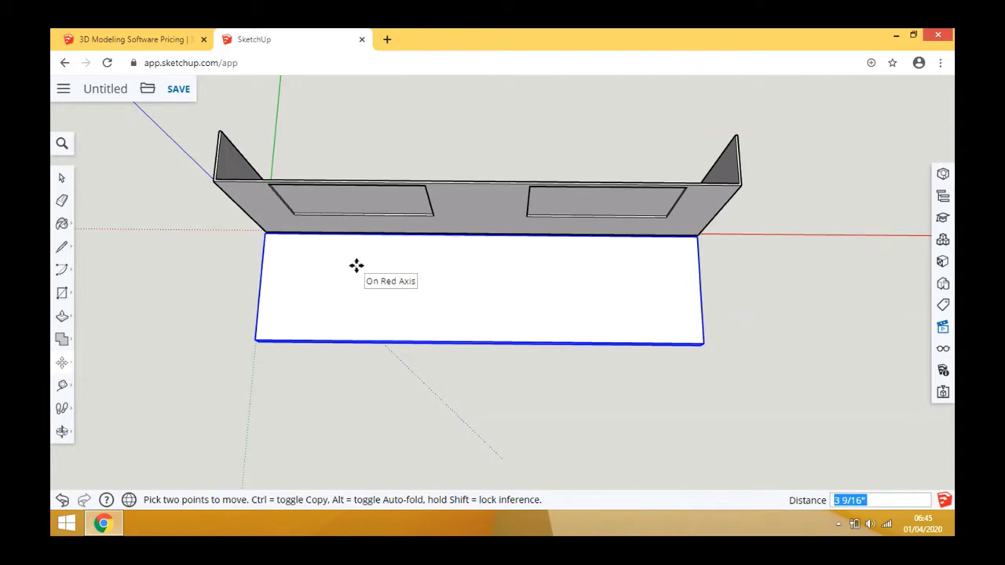
Paint the whole wall group with a light grey from the Colors material collection
{"action": "left_click", "coordinate": [63, 431]}
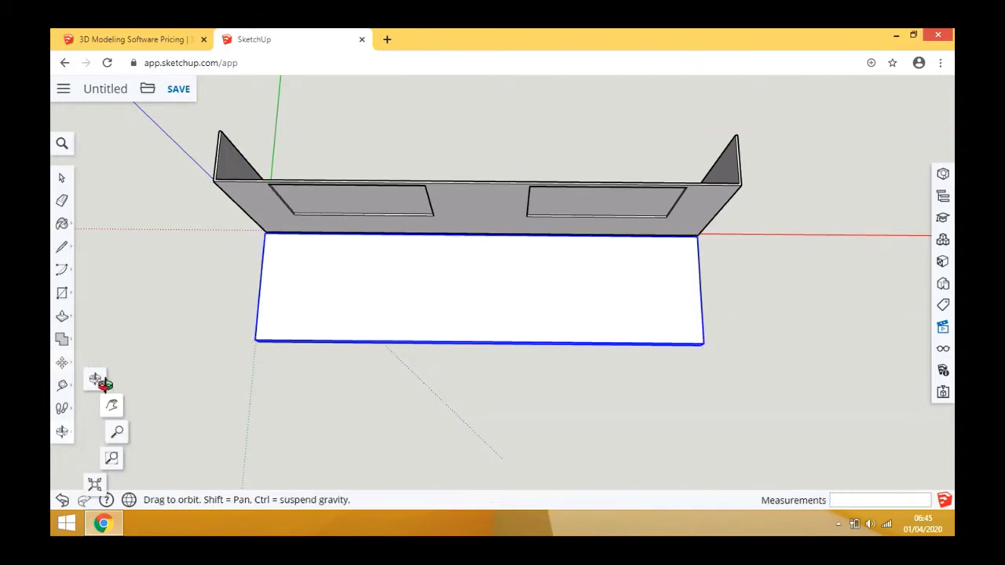
{"action": "left_click_drag", "start_coordinate": [149, 394], "coordinate": [432, 322]}
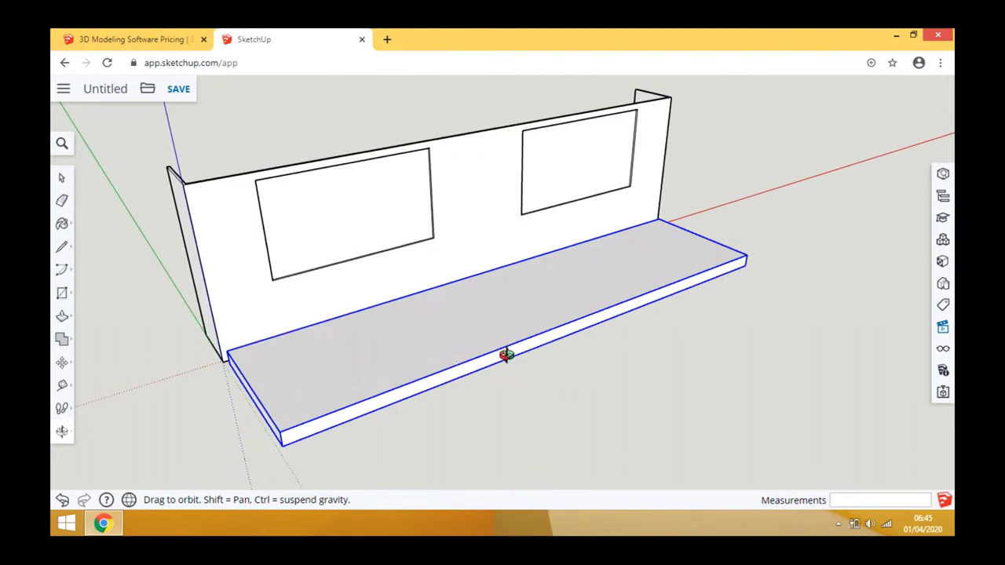
{"action": "left_click", "coordinate": [63, 226]}
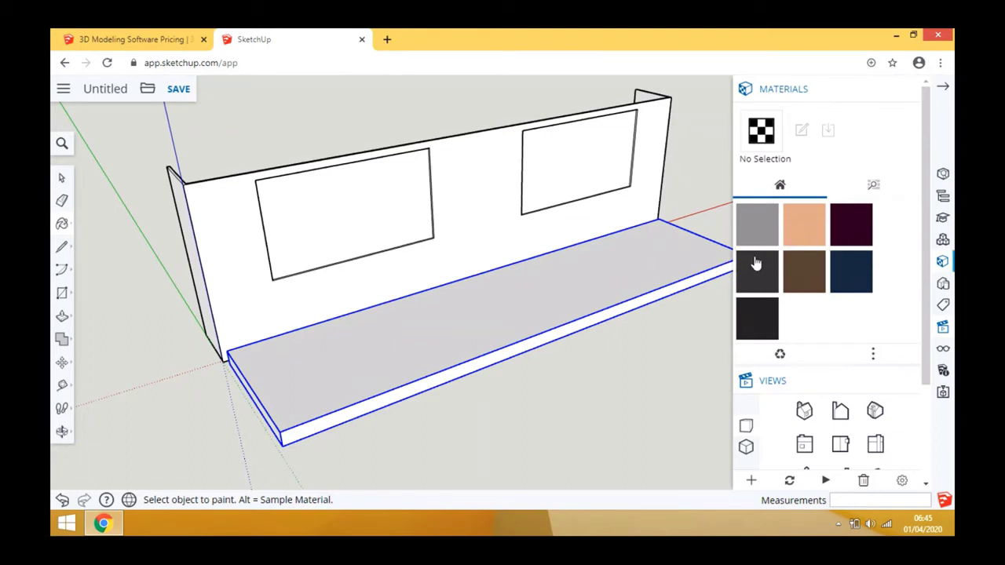
{"action": "left_click", "coordinate": [872, 187]}
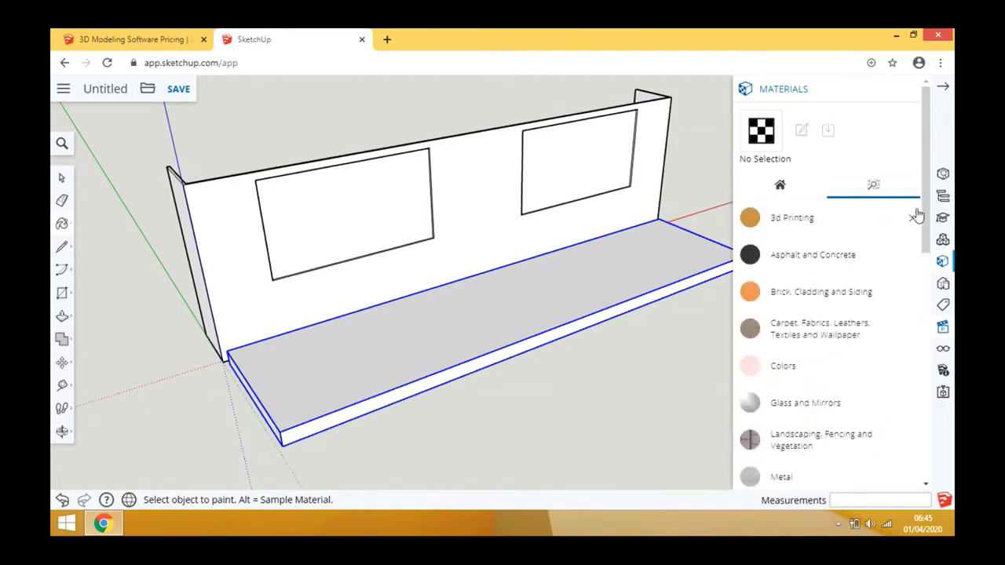
{"action": "left_click_drag", "start_coordinate": [927, 212], "coordinate": [929, 269]}
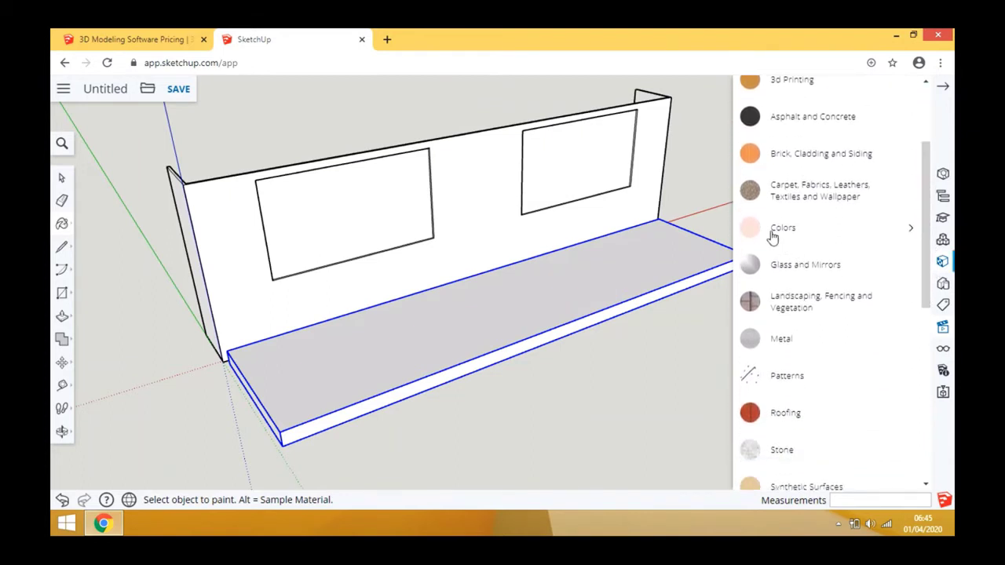
{"action": "left_click", "coordinate": [773, 230]}
{"action": "left_click_drag", "start_coordinate": [928, 177], "coordinate": [934, 361]}
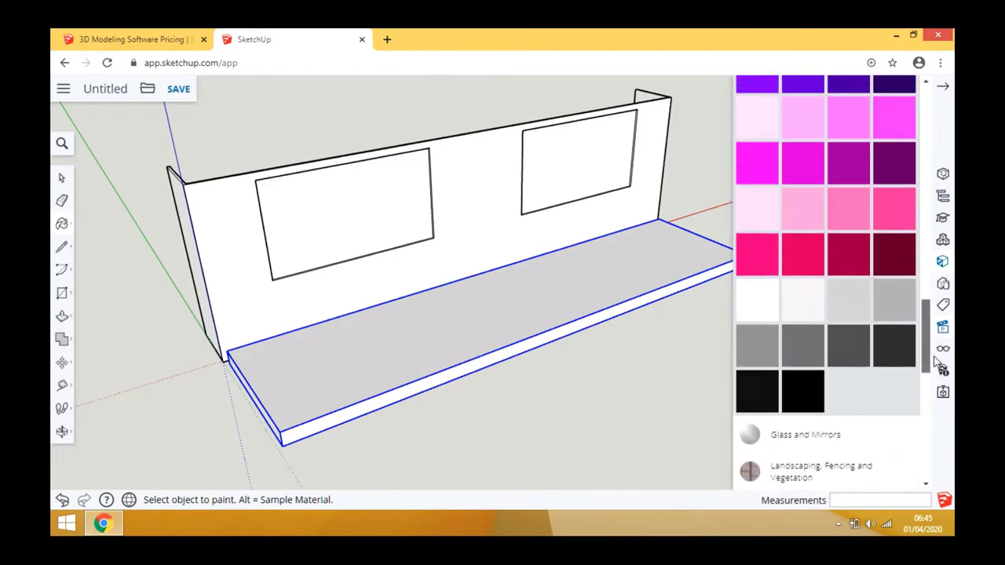
{"action": "left_click", "coordinate": [893, 304]}
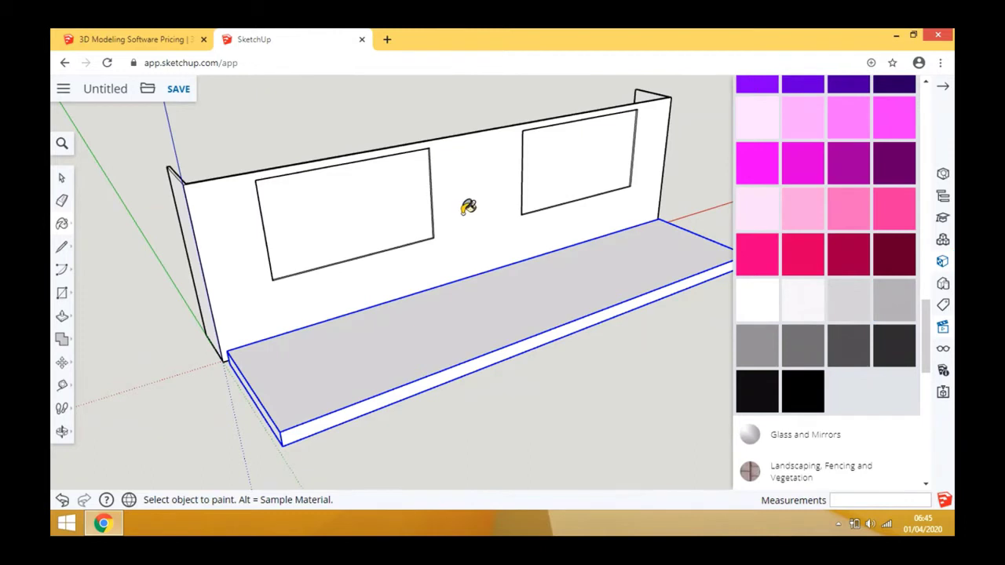
{"action": "left_click", "coordinate": [468, 207]}
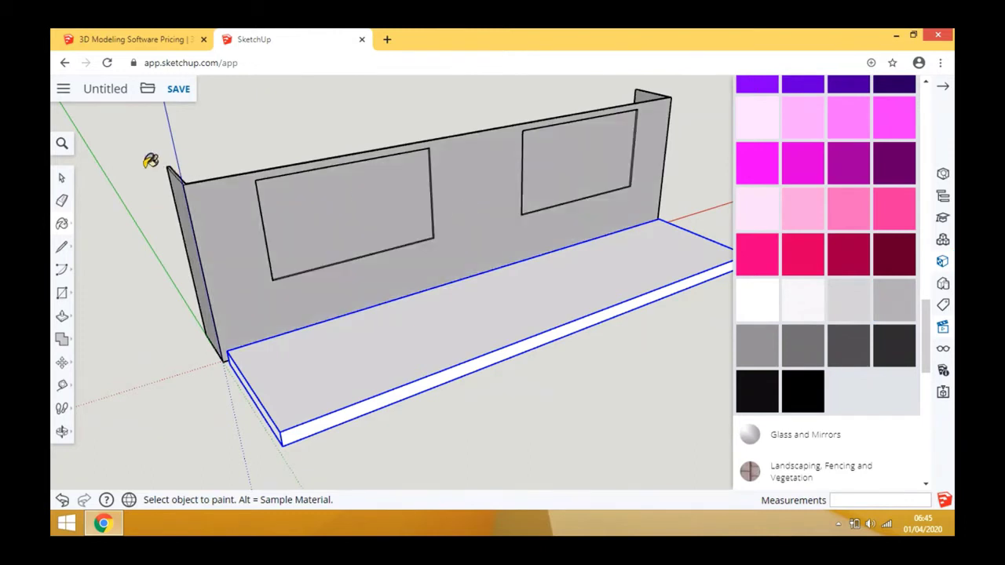
{"action": "left_click", "coordinate": [67, 180]}
{"action": "left_click", "coordinate": [246, 236]}
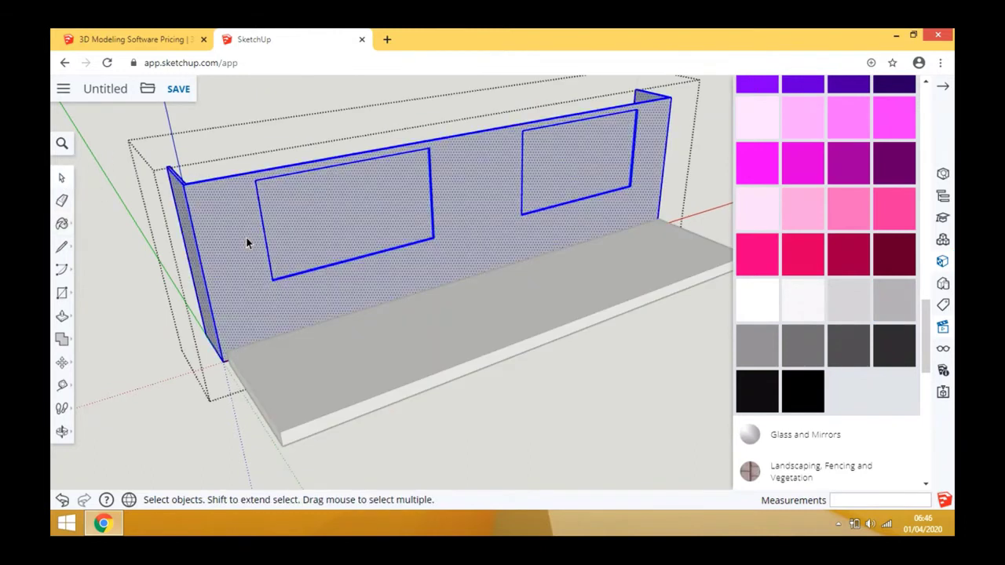
{"action": "double_click", "coordinate": [313, 230]}
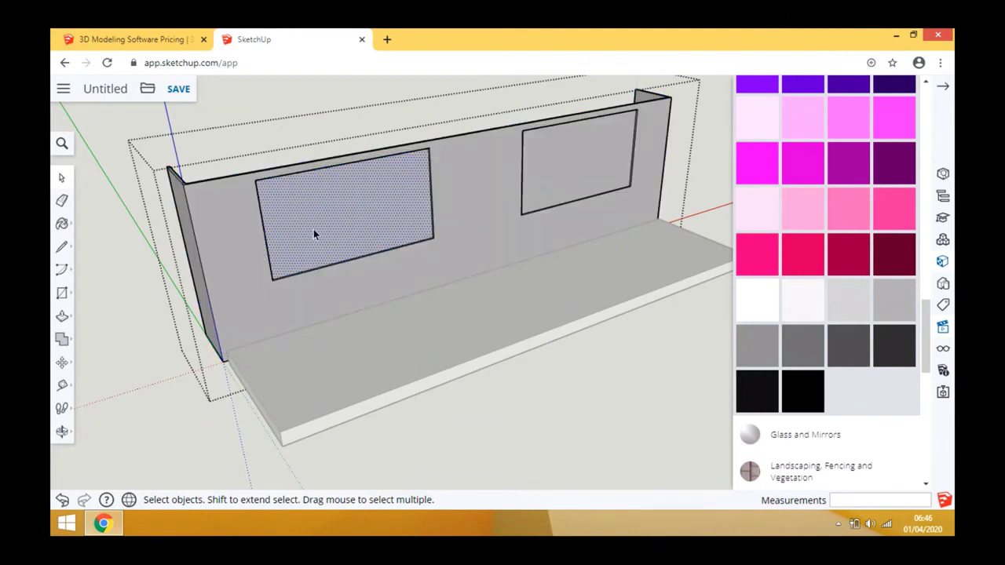
{"action": "left_click", "coordinate": [553, 184]}
{"action": "left_click", "coordinate": [573, 382]}
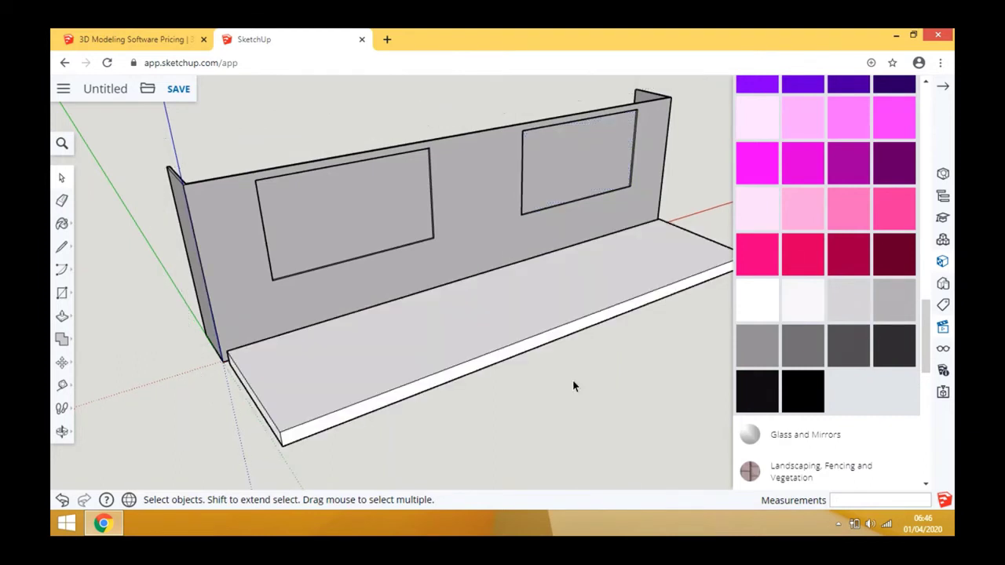
Inside the wall group, select both window faces, paint them white from the Colors collection, and leave the group
{"action": "left_click", "coordinate": [490, 240]}
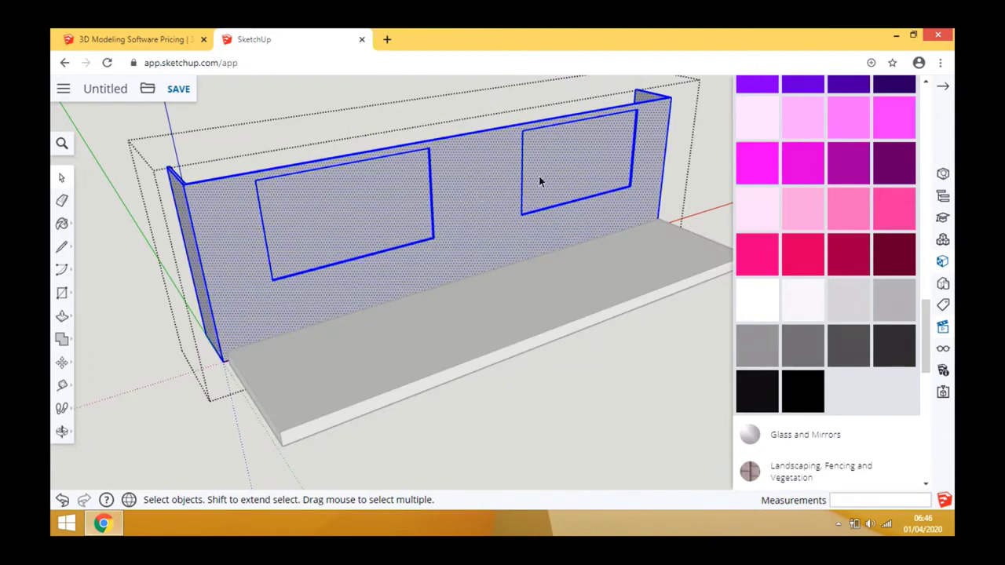
{"action": "left_click", "coordinate": [592, 168]}
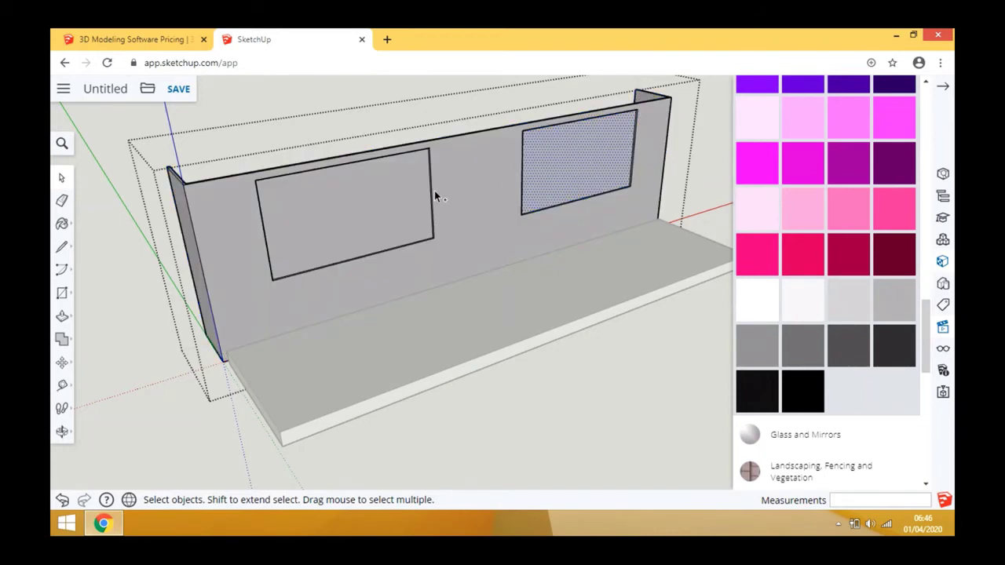
{"action": "left_click", "coordinate": [359, 200], "text": "shift"}
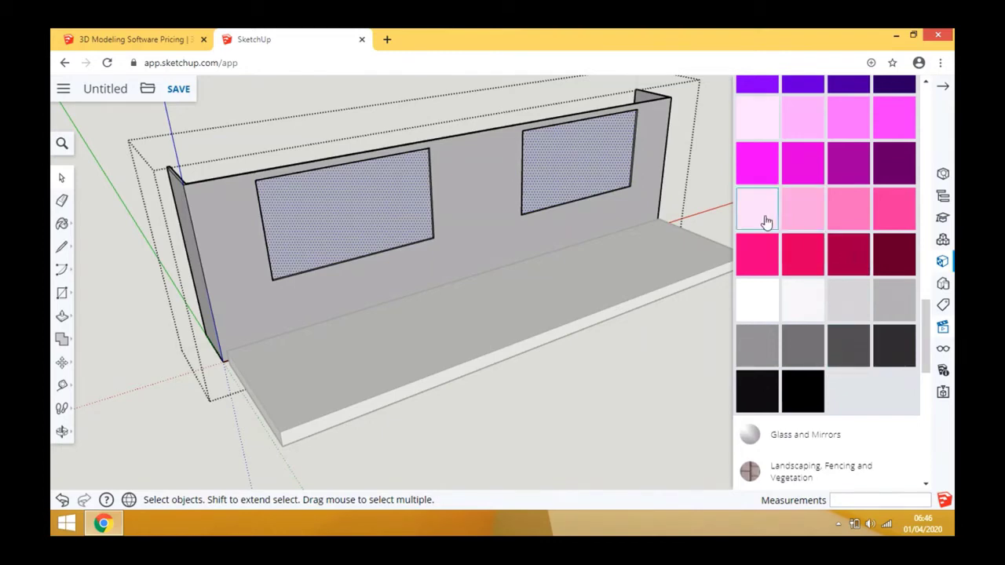
{"action": "left_click", "coordinate": [759, 303]}
{"action": "left_click", "coordinate": [604, 164]}
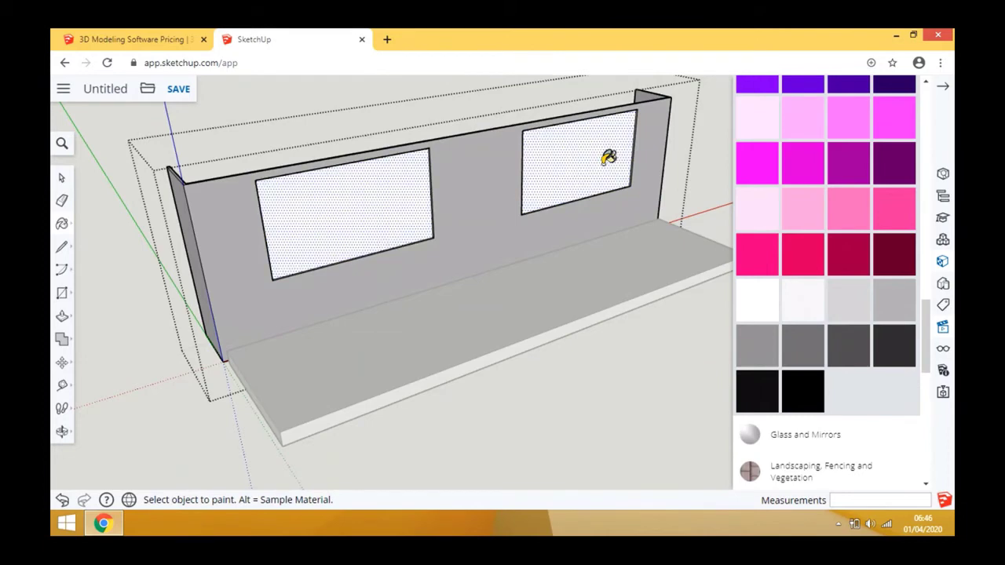
{"action": "left_click", "coordinate": [62, 180]}
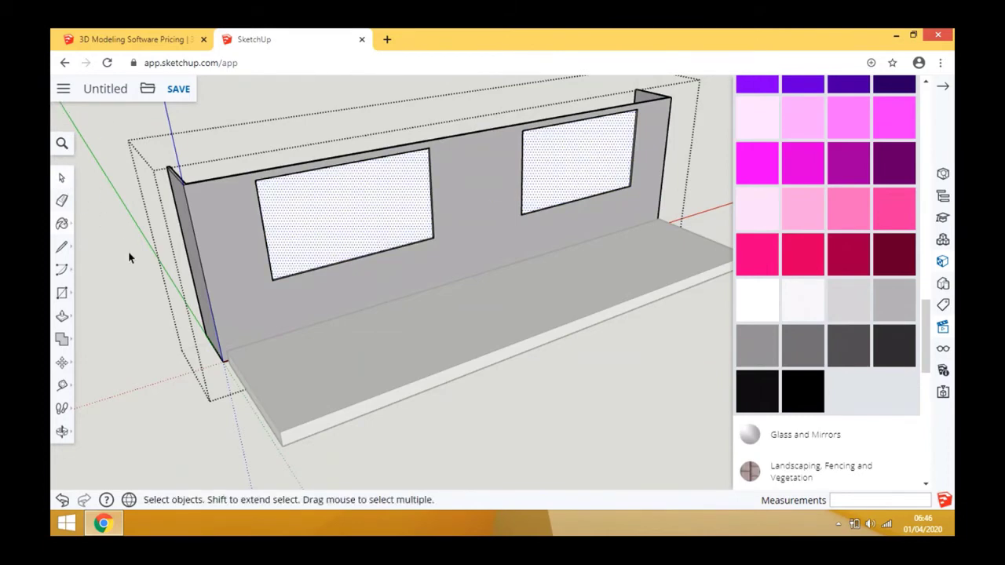
{"action": "left_click", "coordinate": [131, 260]}
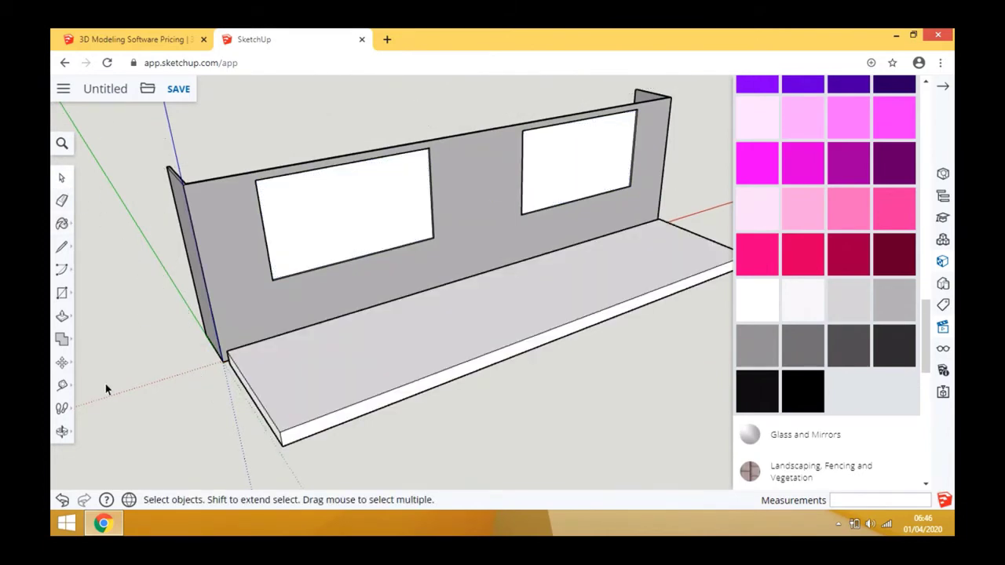
Inside the slab group, paint the top face with the dark grey carpet from the Carpet, Fabrics, Leathers, Textiles and Wallpaper collection
{"action": "triple_click", "coordinate": [332, 359]}
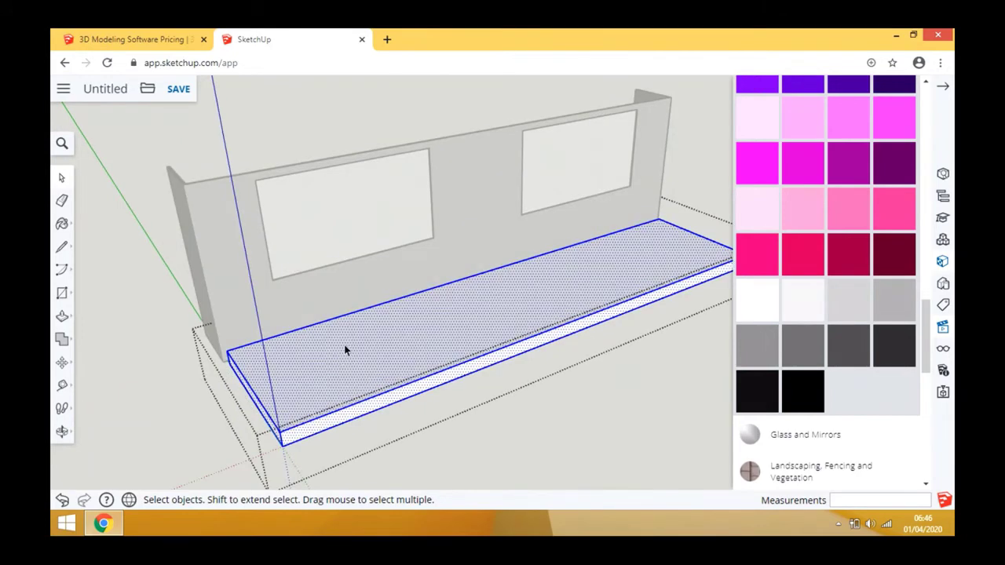
{"action": "left_click", "coordinate": [512, 450]}
{"action": "triple_click", "coordinate": [439, 344]}
{"action": "left_click", "coordinate": [426, 321]}
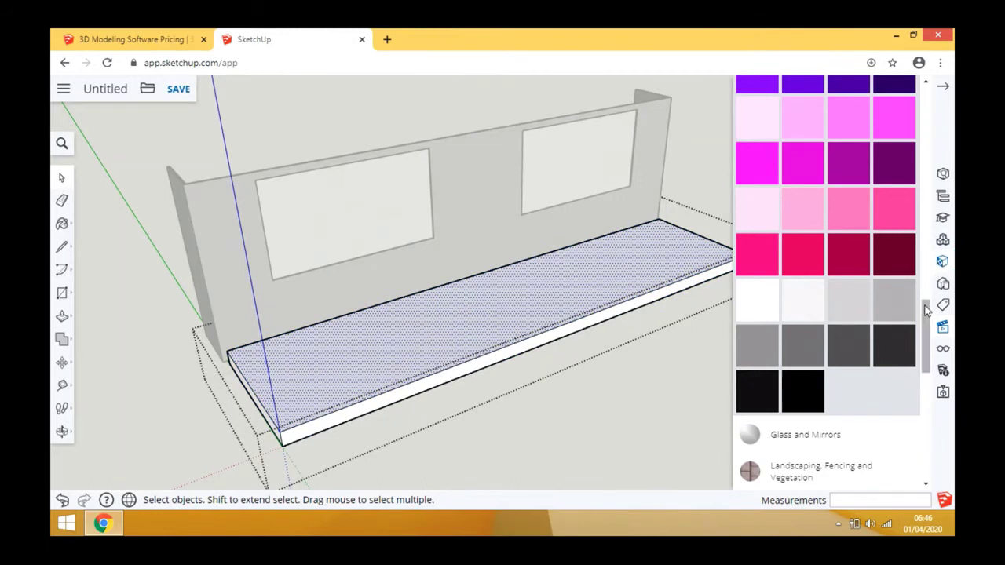
{"action": "left_click_drag", "start_coordinate": [927, 314], "coordinate": [927, 118]}
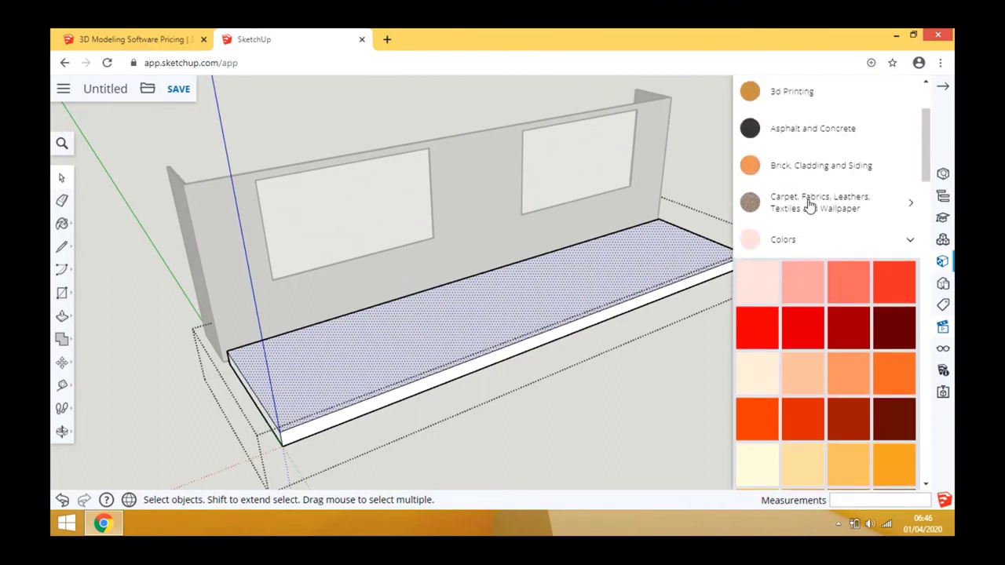
{"action": "left_click", "coordinate": [810, 206]}
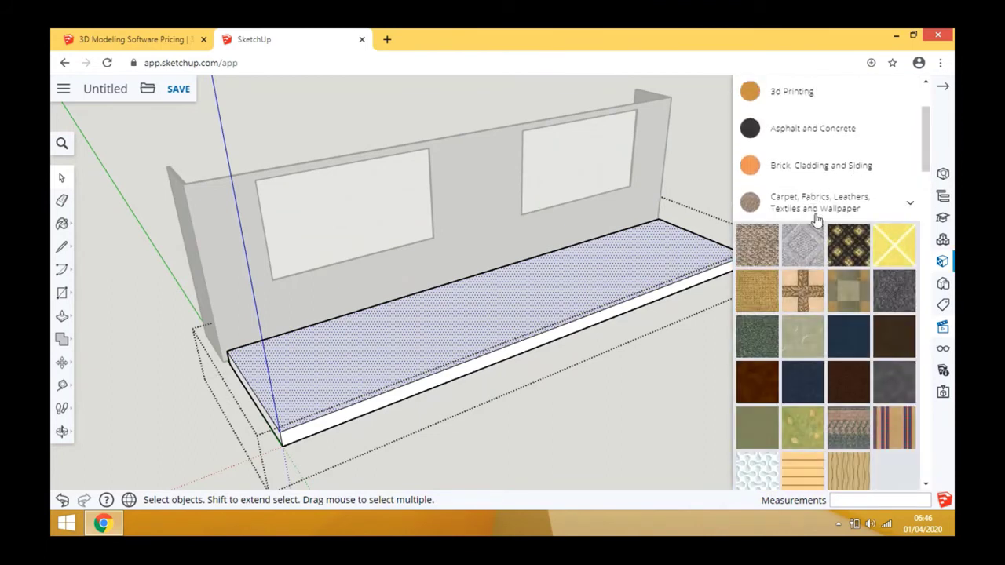
{"action": "left_click", "coordinate": [899, 296]}
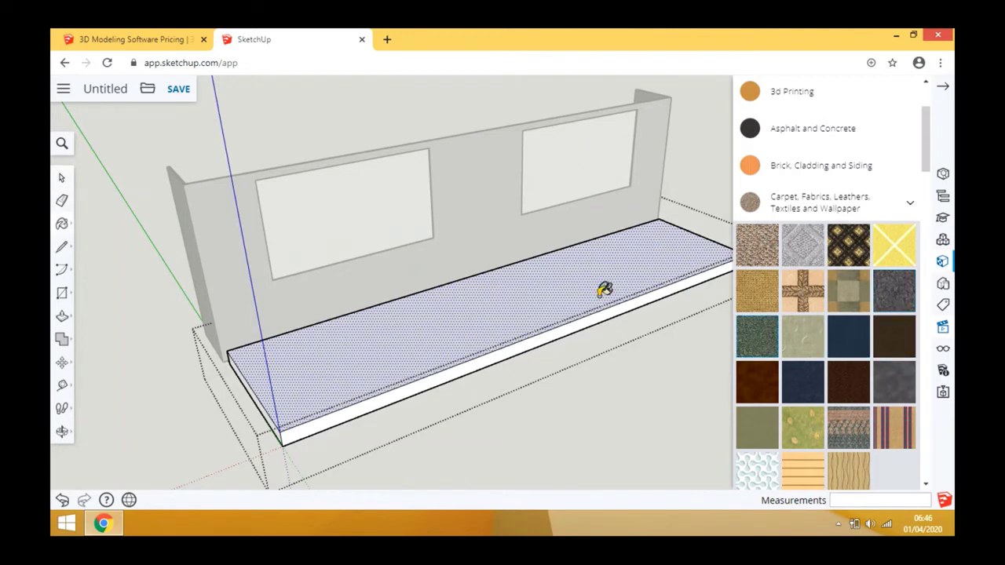
{"action": "left_click", "coordinate": [527, 283]}
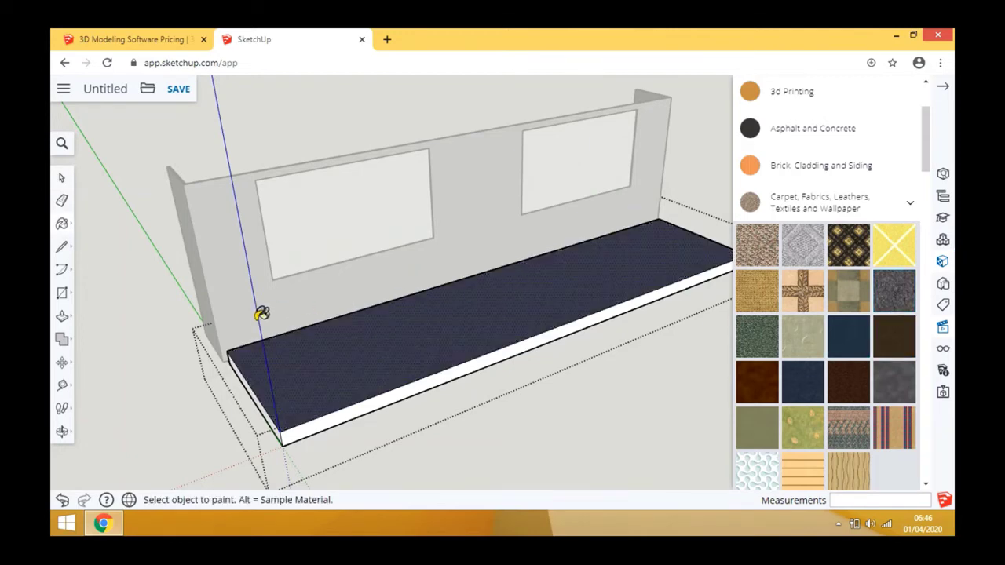
Select the slab's long front edge face together with one of its short end faces
{"action": "left_click", "coordinate": [63, 433]}
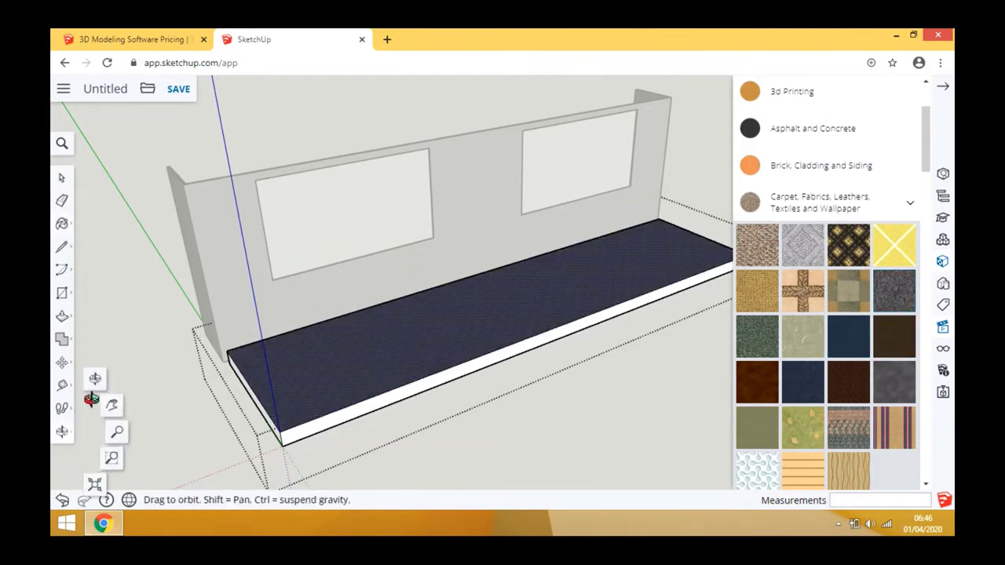
{"action": "left_click_drag", "start_coordinate": [302, 420], "coordinate": [284, 372]}
{"action": "scroll", "coordinate": [234, 379], "scroll_direction": "down", "scroll_amount": 3}
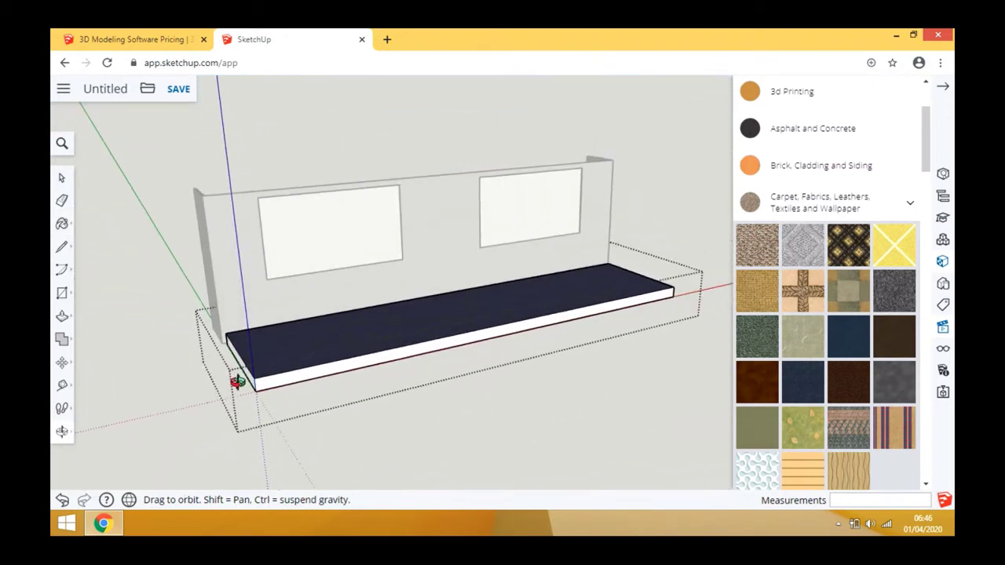
{"action": "scroll", "coordinate": [256, 388], "scroll_direction": "up", "scroll_amount": 5}
{"action": "left_click_drag", "start_coordinate": [365, 357], "coordinate": [112, 195]}
{"action": "left_click", "coordinate": [62, 178]}
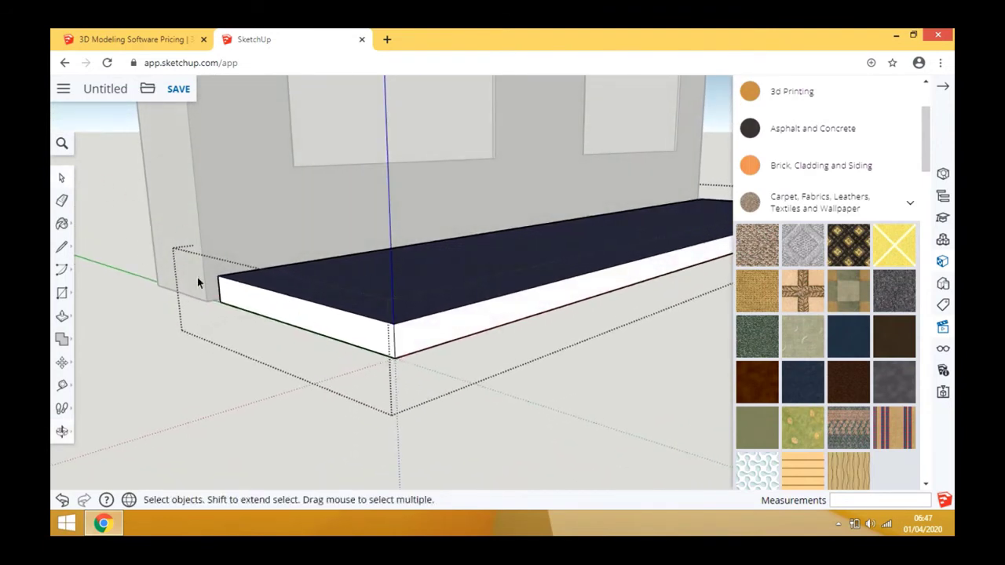
{"action": "left_click", "coordinate": [320, 317]}
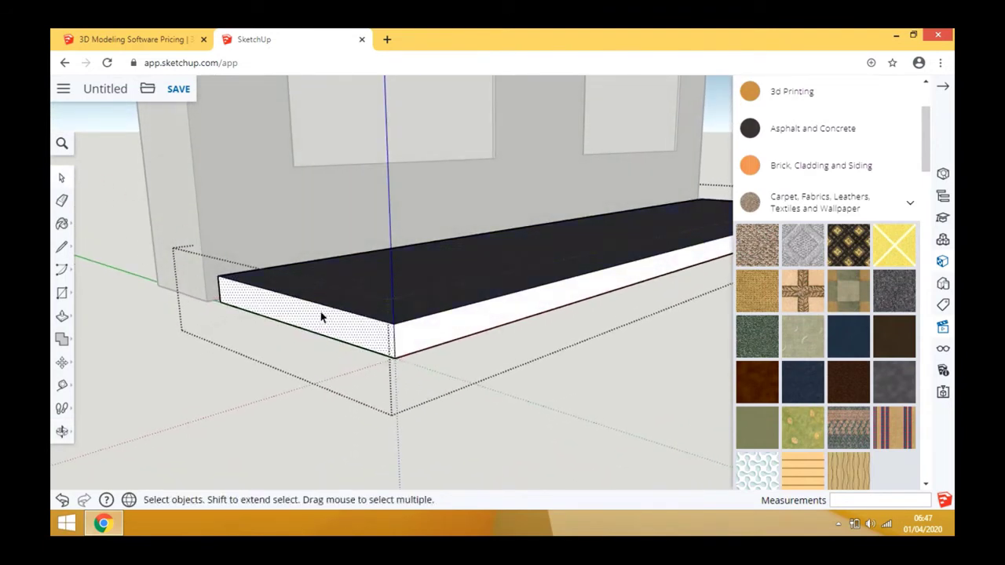
{"action": "left_click", "coordinate": [444, 332], "text": "shift"}
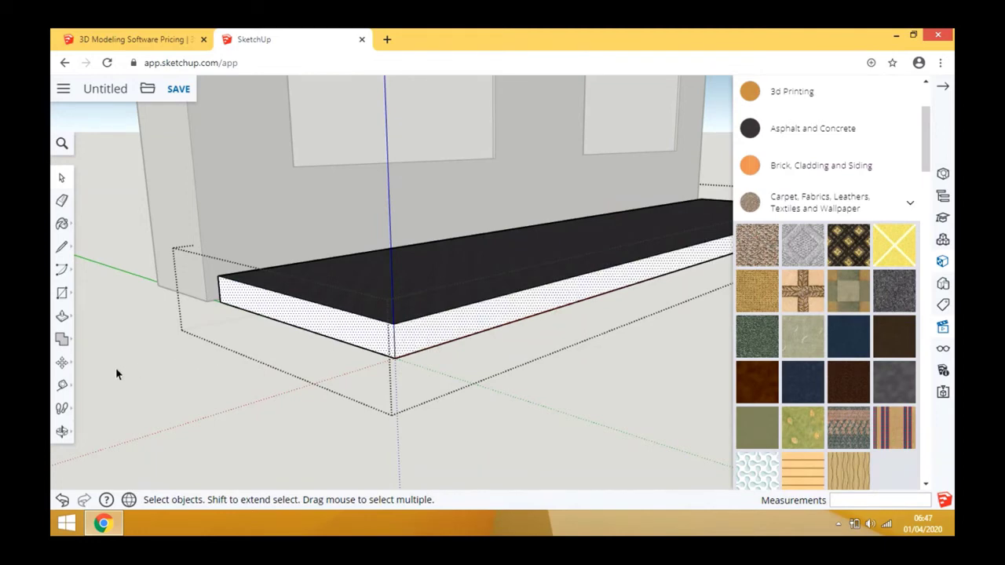
Add the slab's opposite end face to the selection, paint all three edge faces black from the Colors collection, and leave the group
{"action": "scroll", "coordinate": [191, 416], "scroll_direction": "down", "scroll_amount": 3}
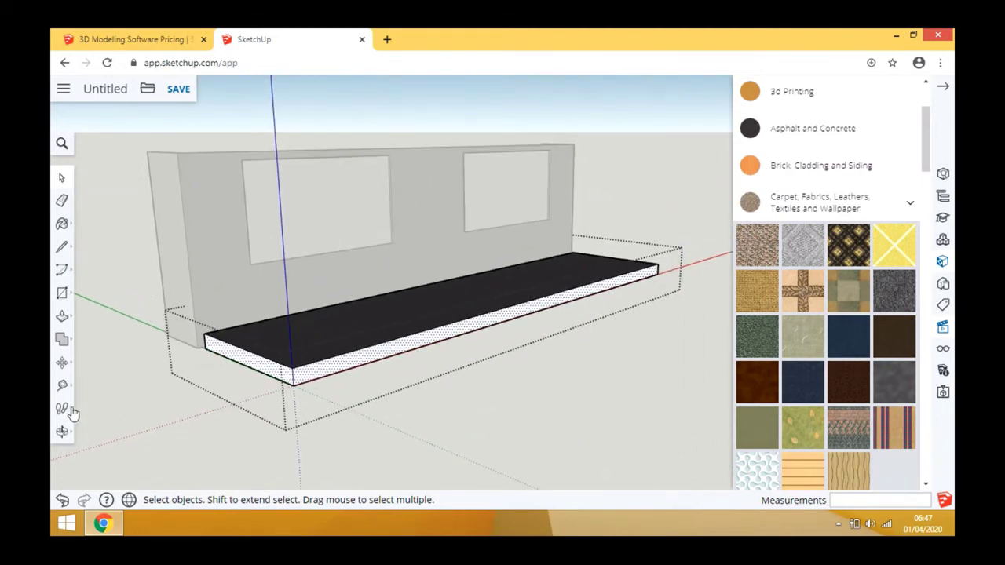
{"action": "left_click", "coordinate": [62, 431]}
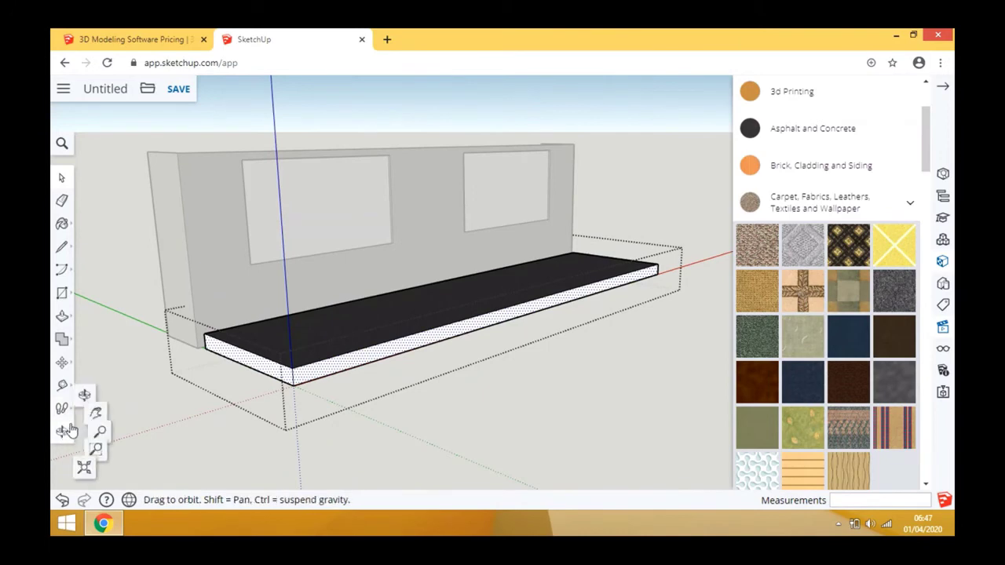
{"action": "left_click", "coordinate": [121, 378]}
{"action": "left_click_drag", "start_coordinate": [561, 323], "coordinate": [620, 340]}
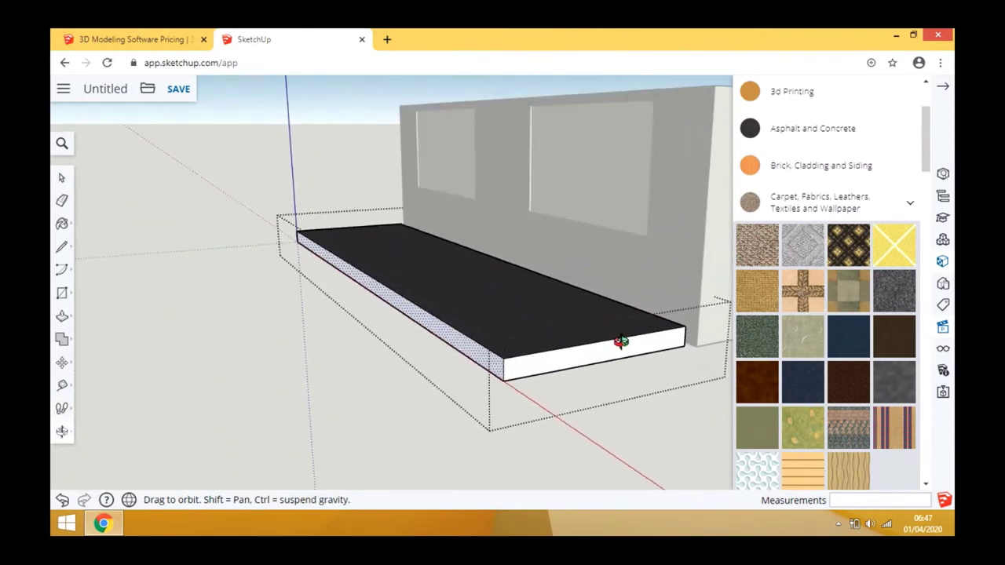
{"action": "left_click", "coordinate": [63, 180]}
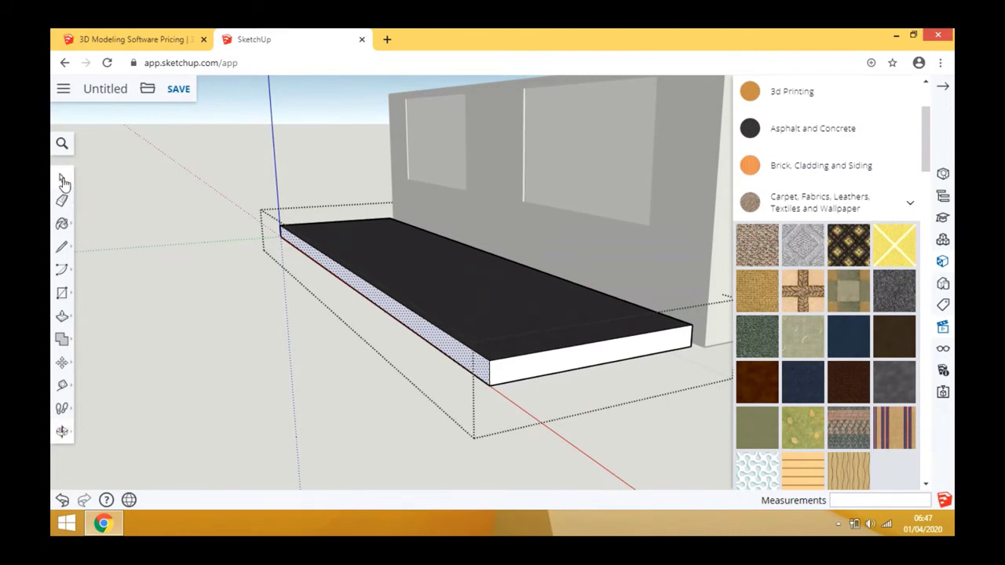
{"action": "left_click", "coordinate": [568, 363]}
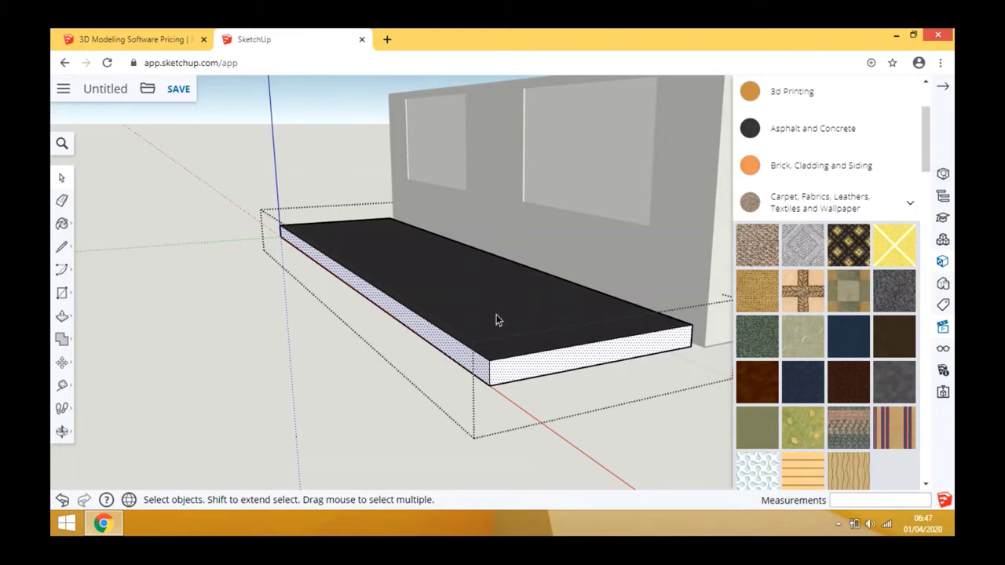
{"action": "left_click", "coordinate": [783, 208]}
{"action": "left_click_drag", "start_coordinate": [923, 162], "coordinate": [930, 350]}
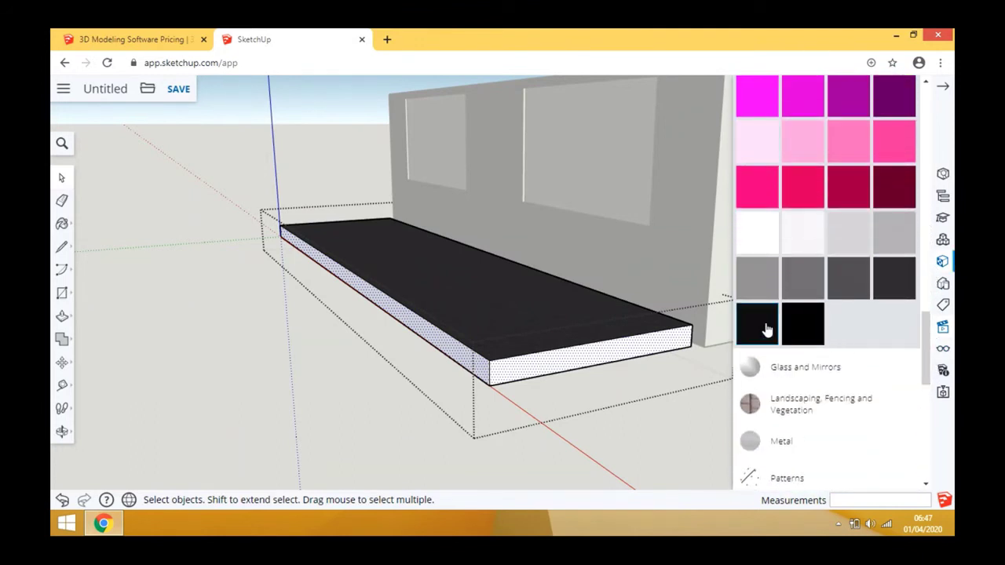
{"action": "left_click", "coordinate": [803, 325]}
{"action": "left_click", "coordinate": [621, 340]}
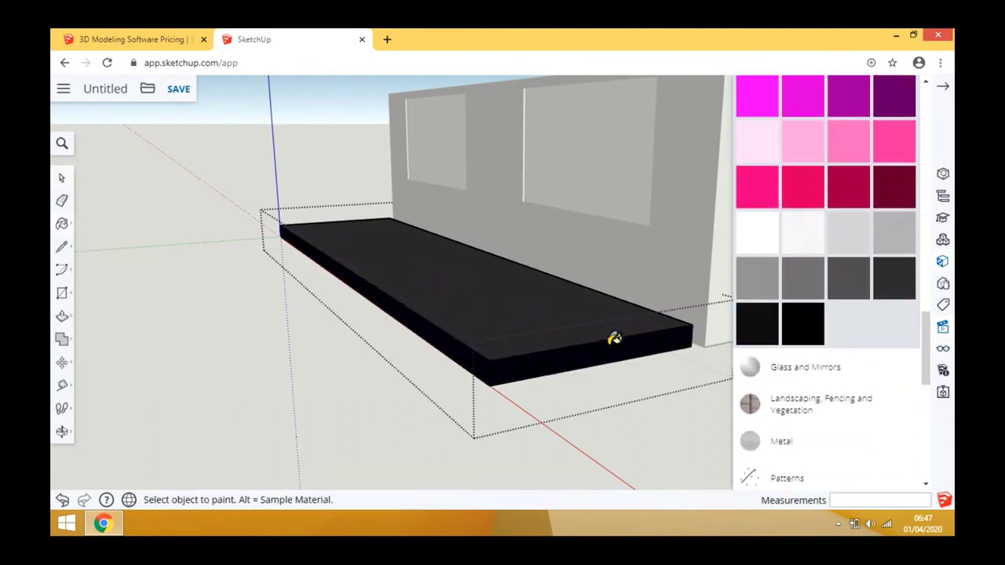
{"action": "left_click", "coordinate": [62, 177]}
{"action": "left_click", "coordinate": [120, 233]}
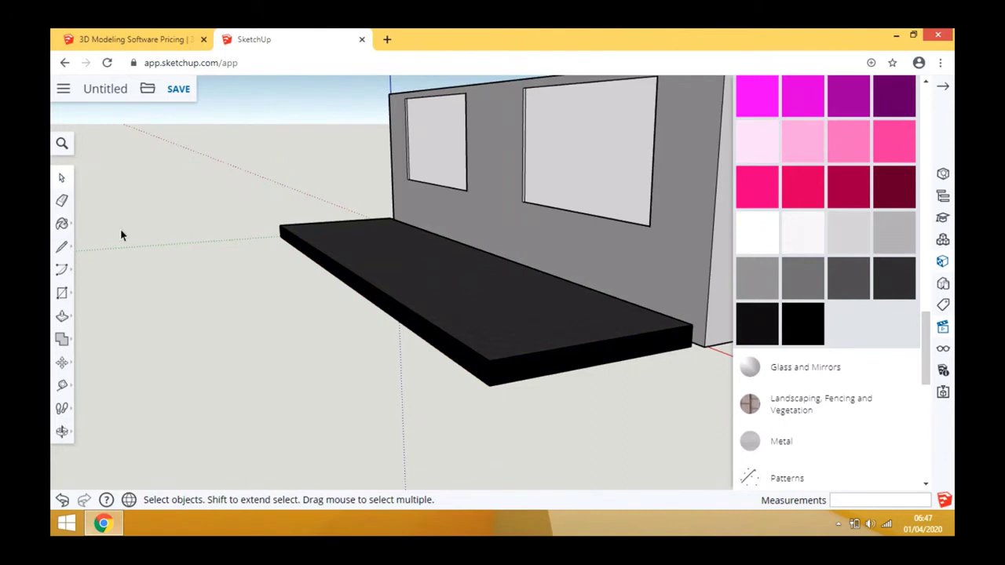
Show the model from the saved Front View scene
{"action": "left_click", "coordinate": [942, 86]}
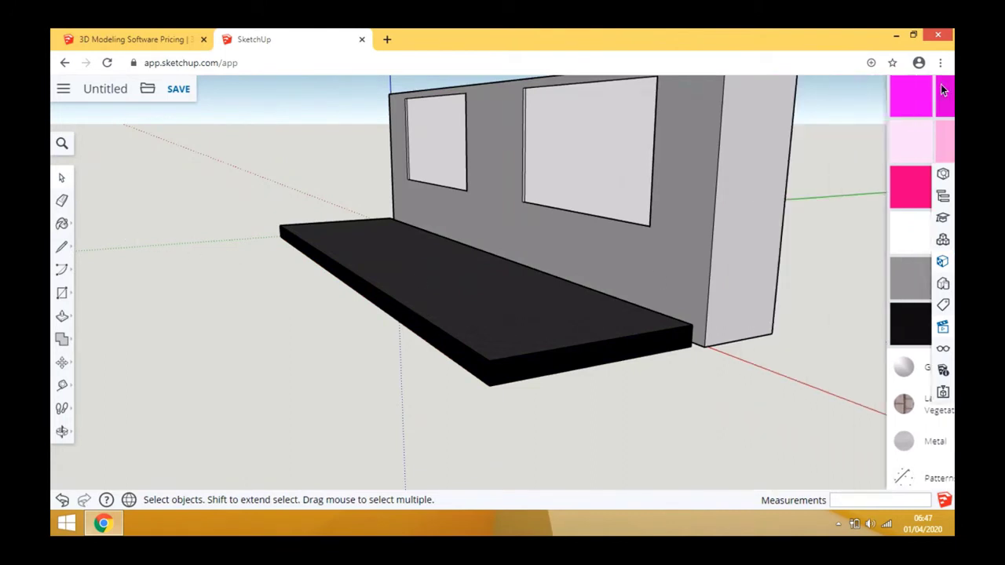
{"action": "left_click", "coordinate": [943, 328]}
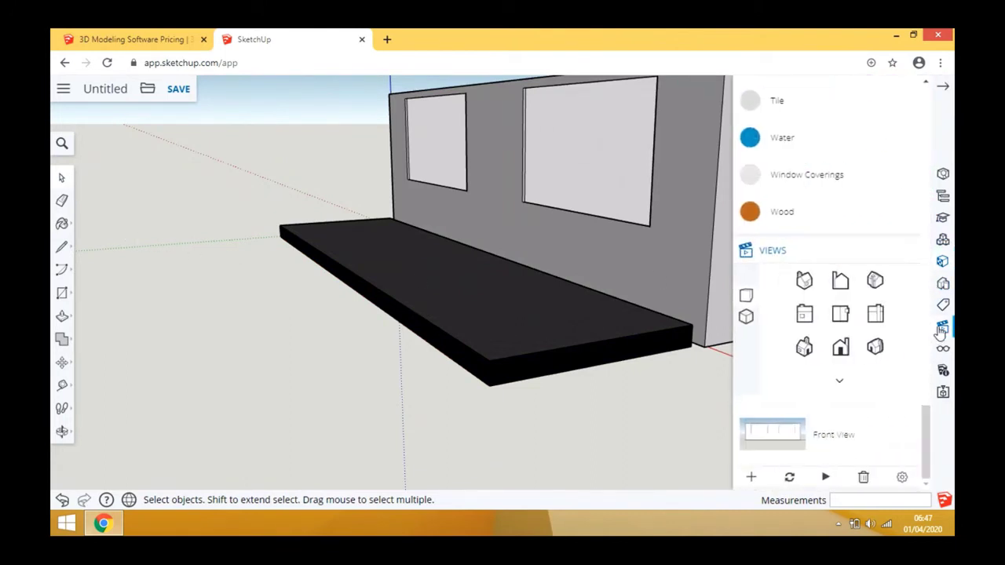
{"action": "left_click", "coordinate": [791, 431]}
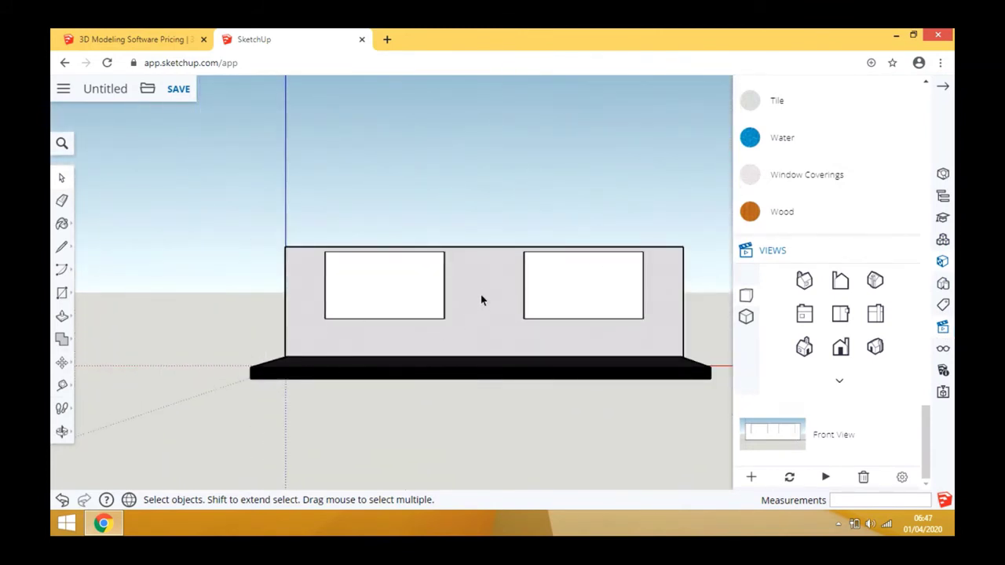
Draw a 4' by 1' rectangle on the ground just in front of the slab's long front edge, near its corner
{"action": "left_click", "coordinate": [62, 431]}
{"action": "left_click_drag", "start_coordinate": [220, 363], "coordinate": [475, 439]}
{"action": "scroll", "coordinate": [534, 326], "scroll_direction": "down", "scroll_amount": 3}
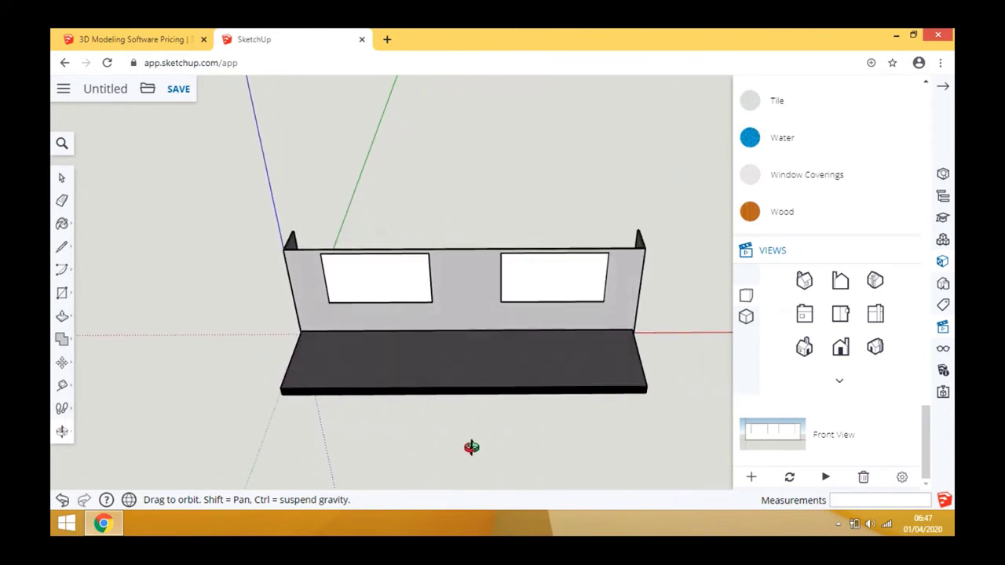
{"action": "scroll", "coordinate": [316, 406], "scroll_direction": "up", "scroll_amount": 5}
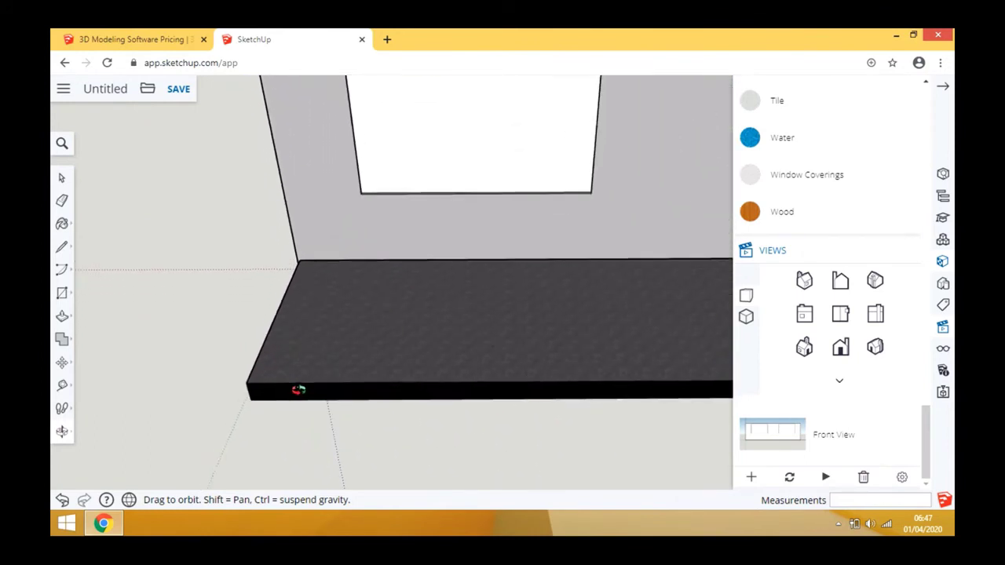
{"action": "left_click_drag", "start_coordinate": [301, 392], "coordinate": [407, 401]}
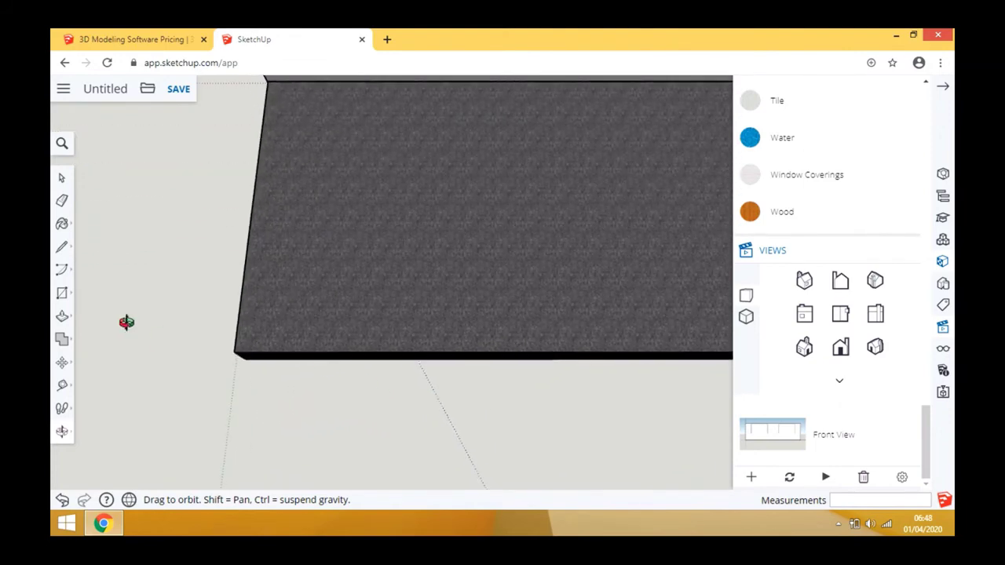
{"action": "left_click", "coordinate": [64, 292]}
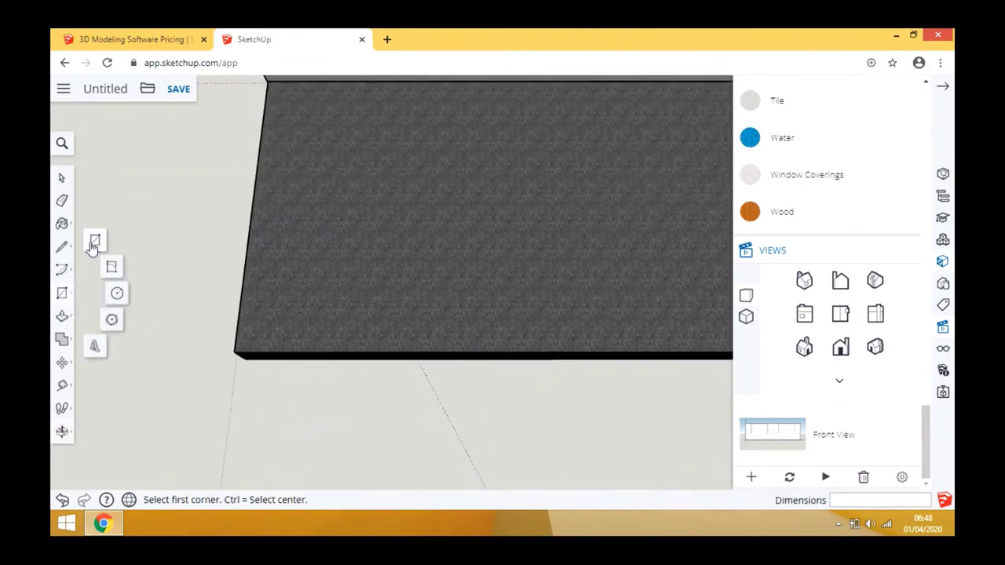
{"action": "left_click", "coordinate": [95, 244]}
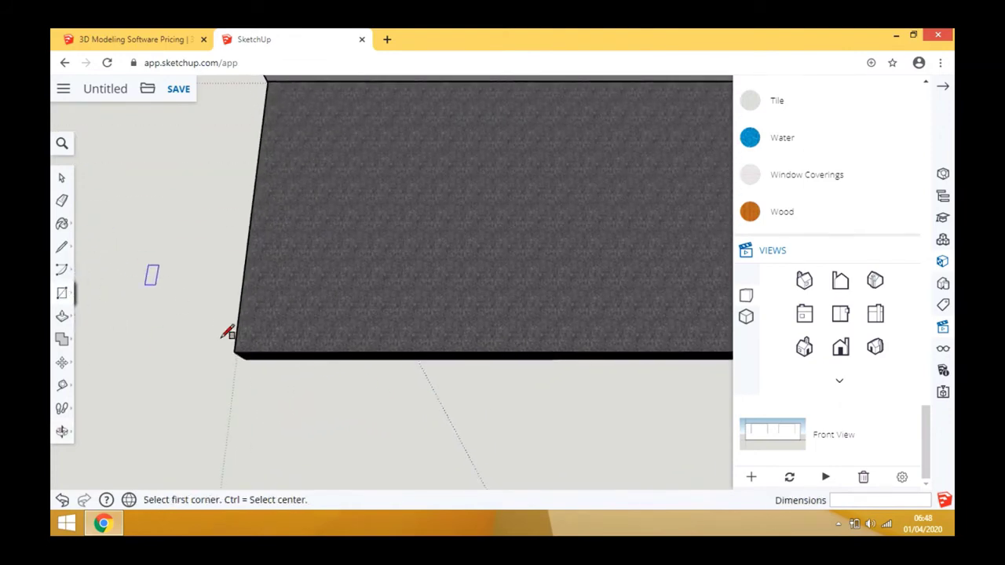
{"action": "left_click", "coordinate": [297, 395]}
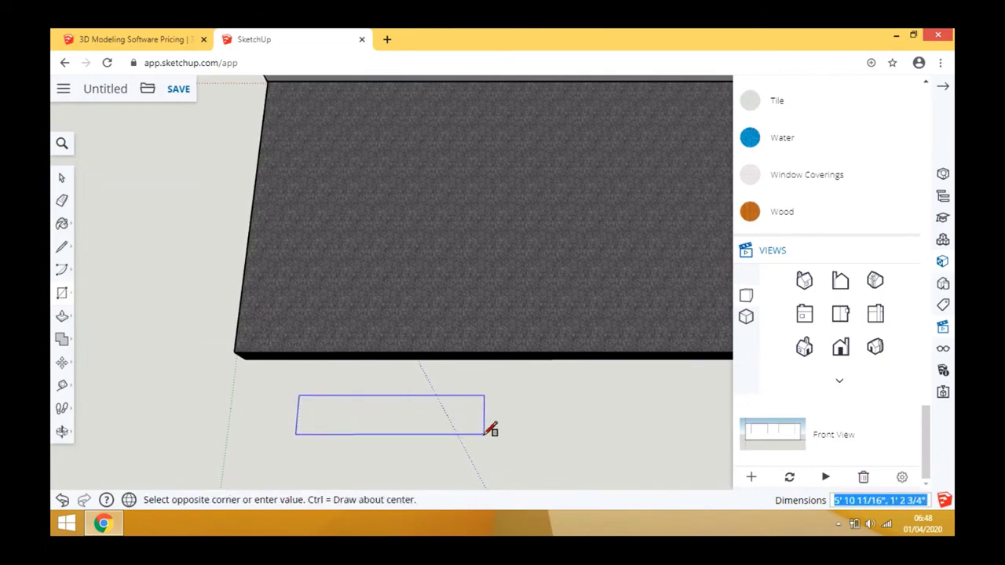
{"action": "type", "text": "4', 1"}
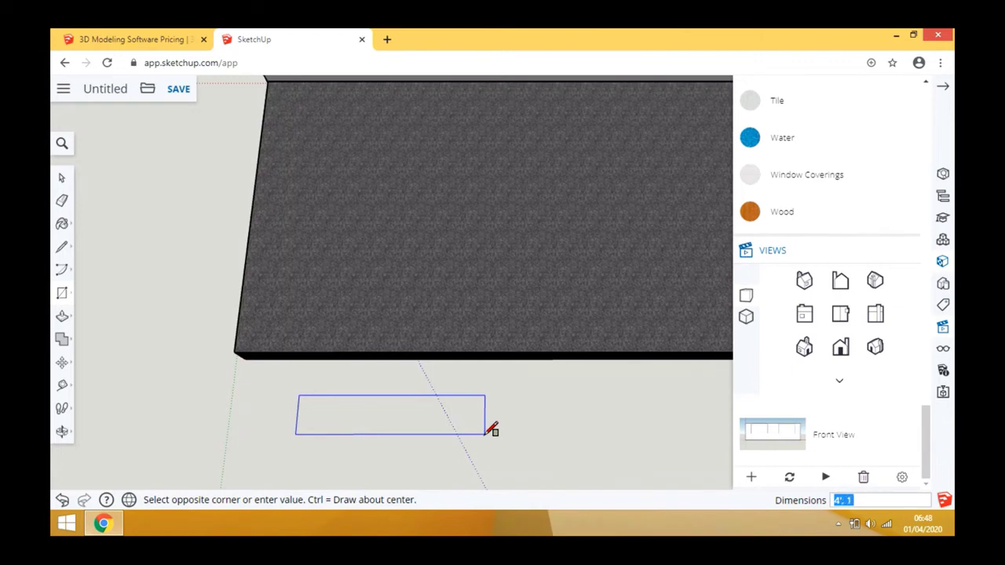
{"action": "key", "text": "Return"}
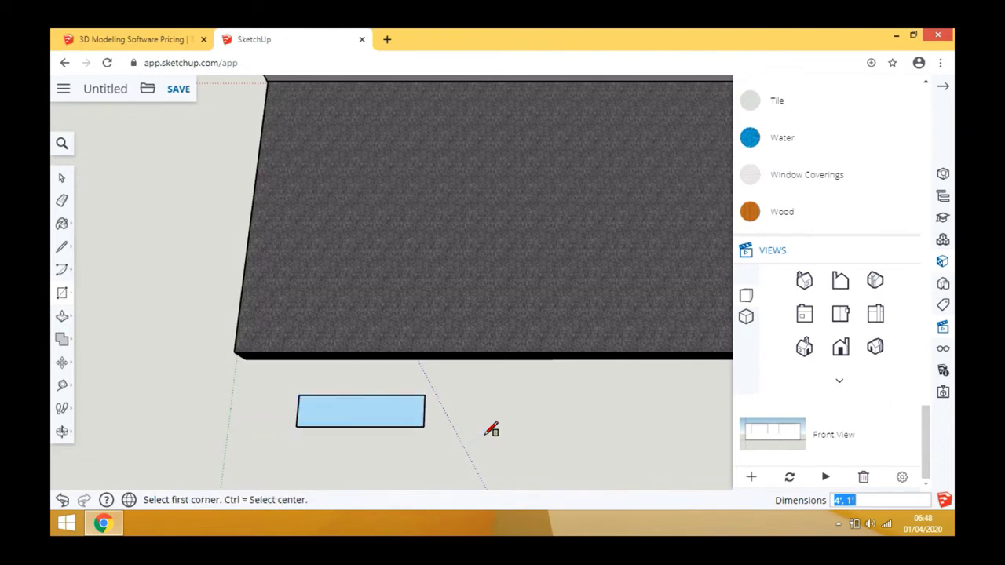
Push/Pull the small rectangle in front of the slab upward by 150 mm to form a step block
{"action": "left_click", "coordinate": [62, 431]}
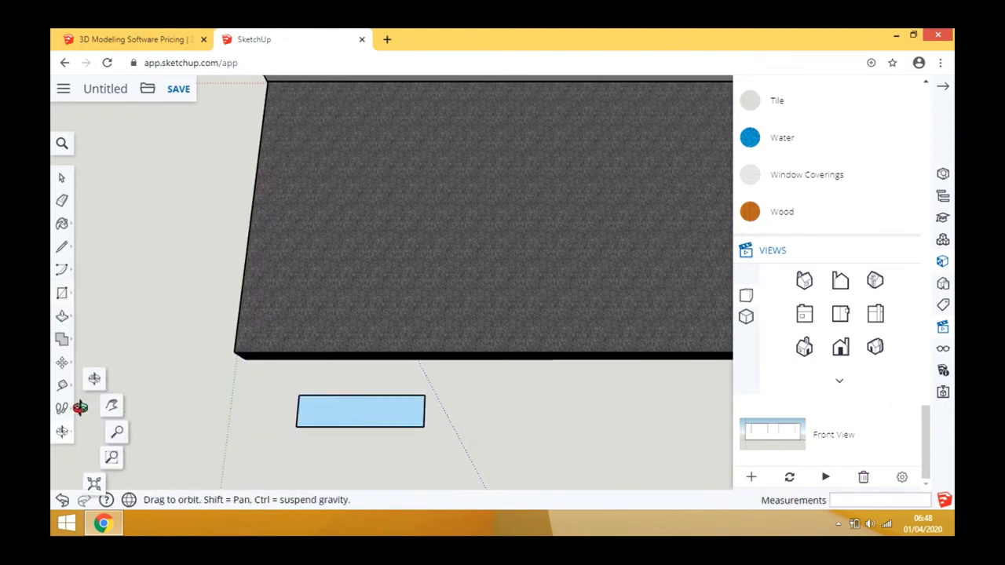
{"action": "left_click_drag", "start_coordinate": [227, 397], "coordinate": [238, 293]}
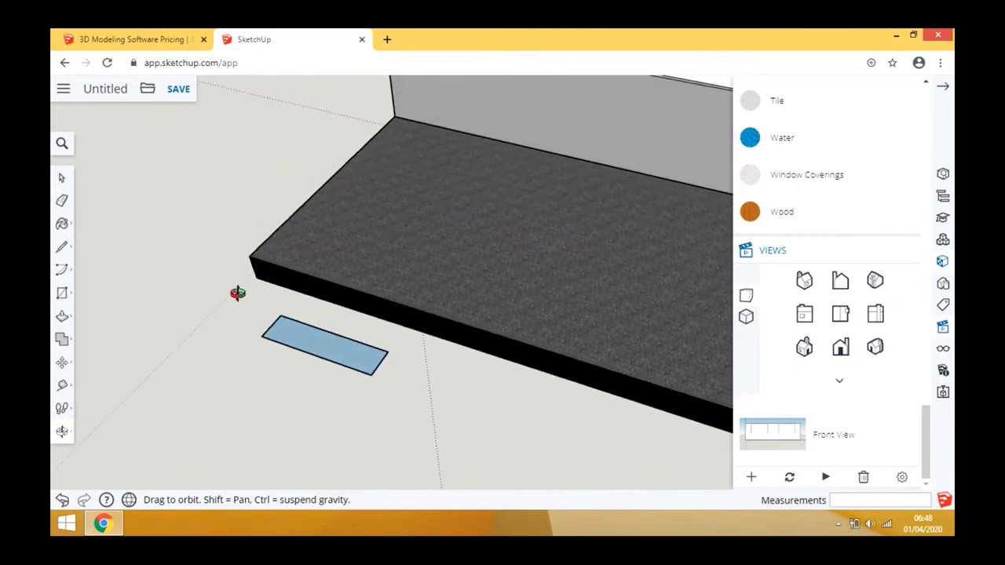
{"action": "scroll", "coordinate": [366, 348], "scroll_direction": "up", "scroll_amount": 6}
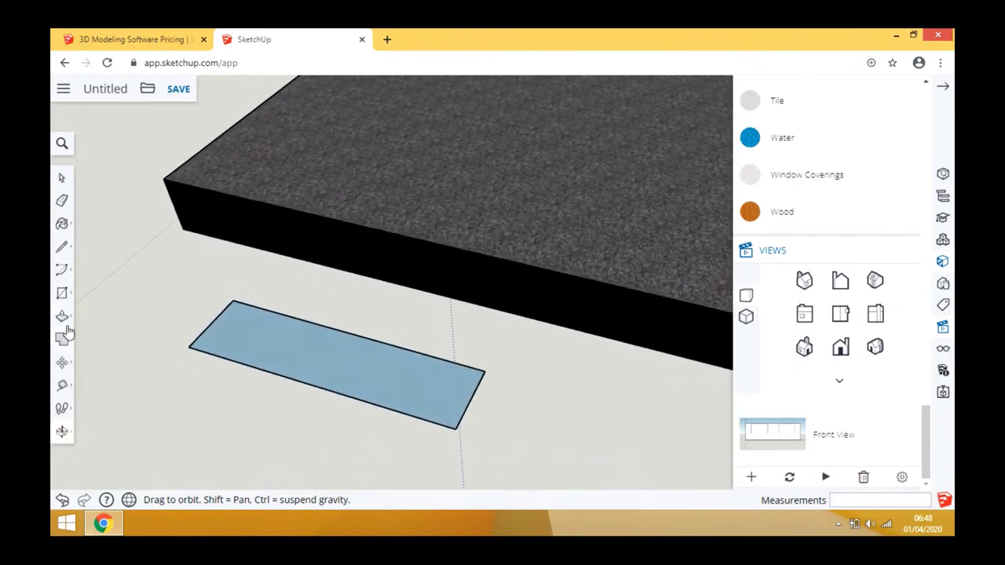
{"action": "left_click", "coordinate": [63, 336]}
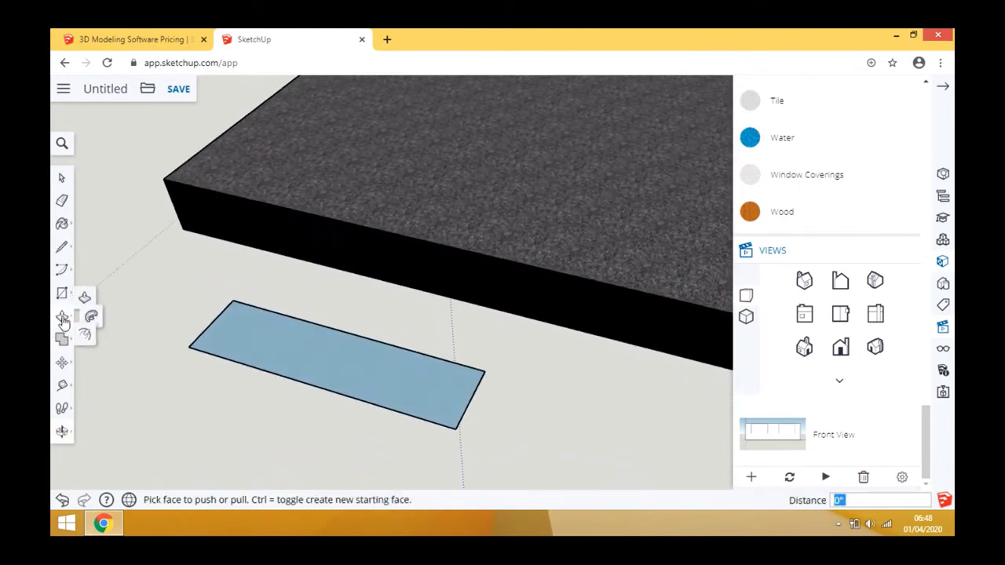
{"action": "left_click", "coordinate": [269, 346]}
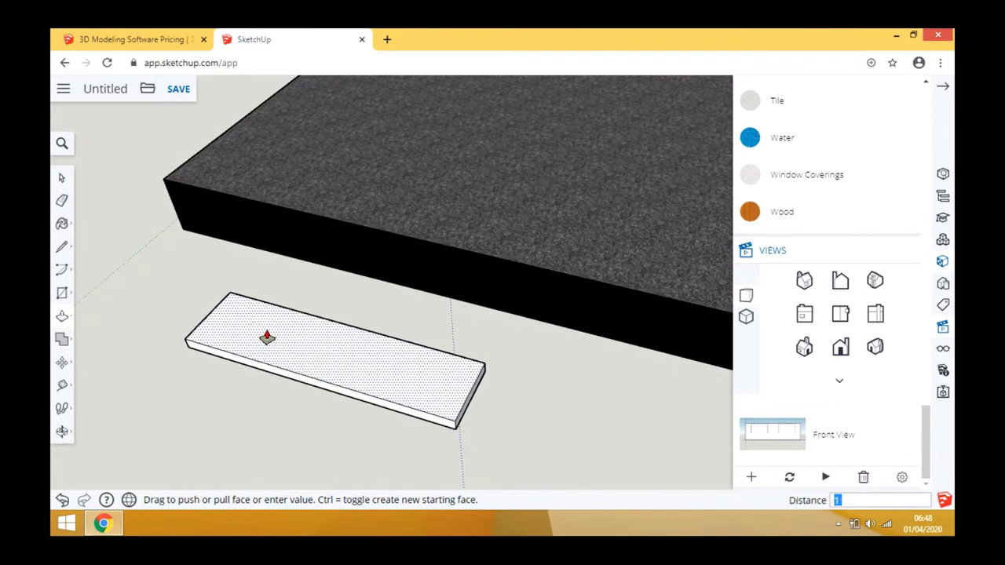
{"action": "type", "text": "150mm"}
{"action": "key", "text": "Return"}
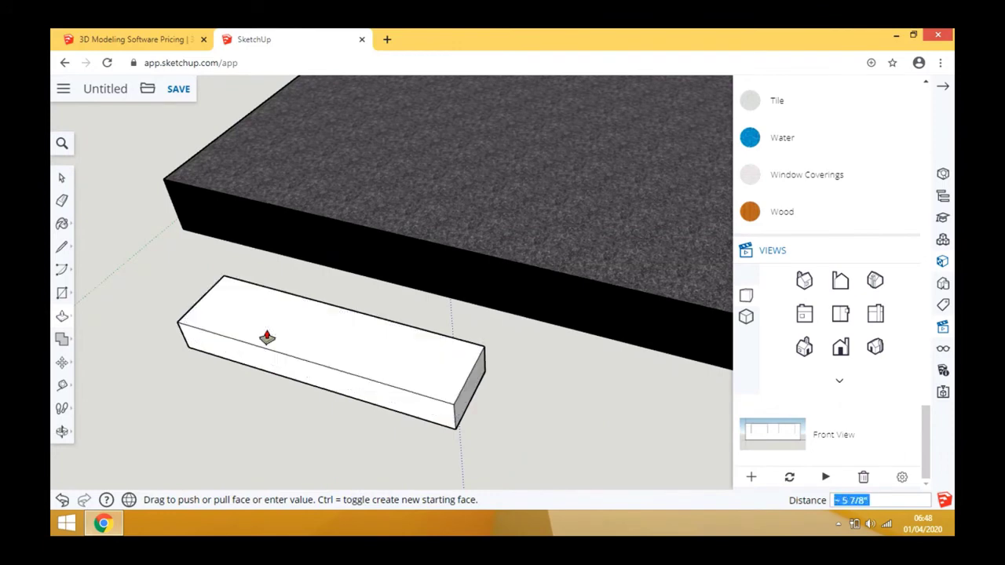
Sample the dark grey carpet material from the slab's top and paint the small step block's top face with it
{"action": "left_click", "coordinate": [65, 224]}
{"action": "left_click", "coordinate": [94, 236]}
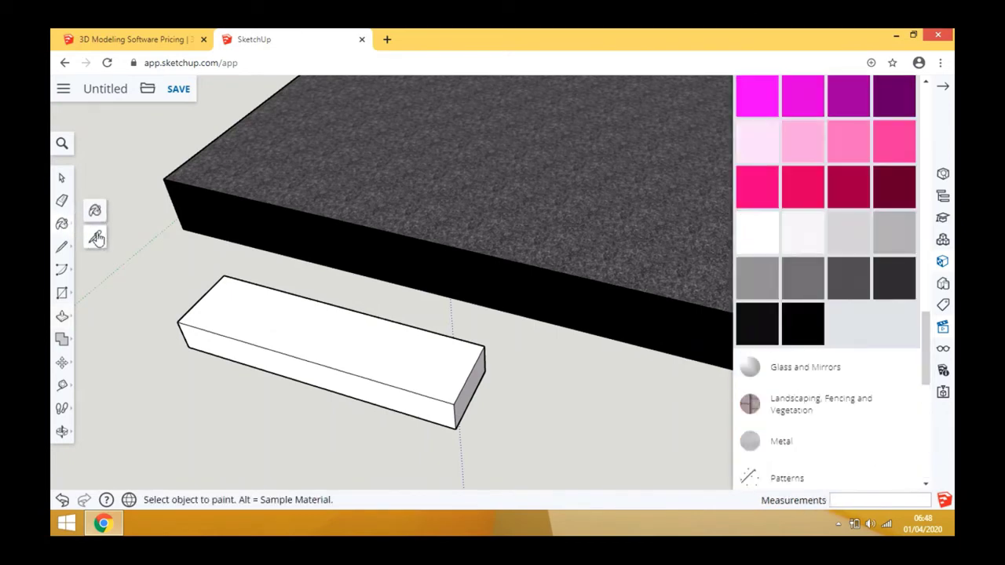
{"action": "left_click", "coordinate": [95, 238]}
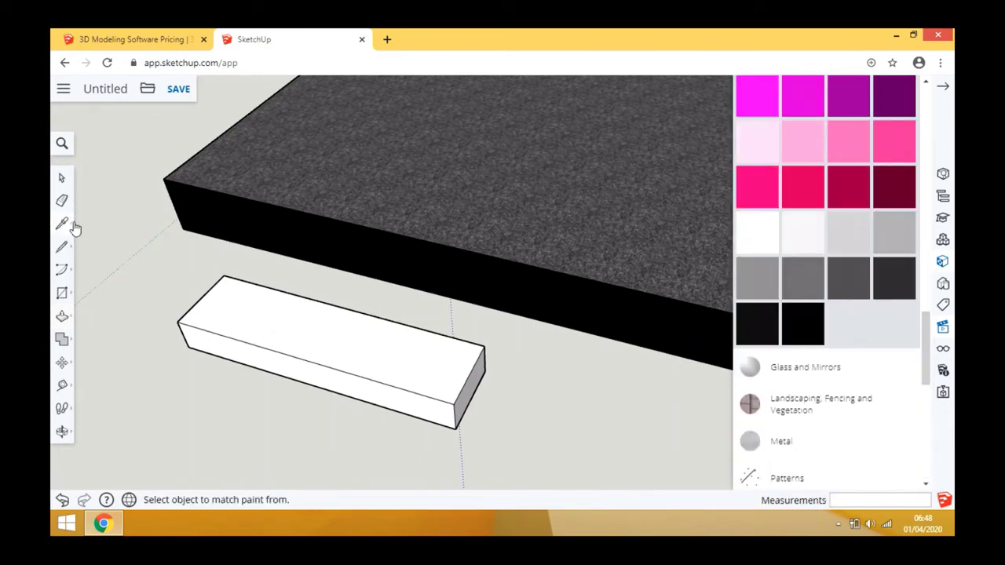
{"action": "left_click", "coordinate": [295, 180]}
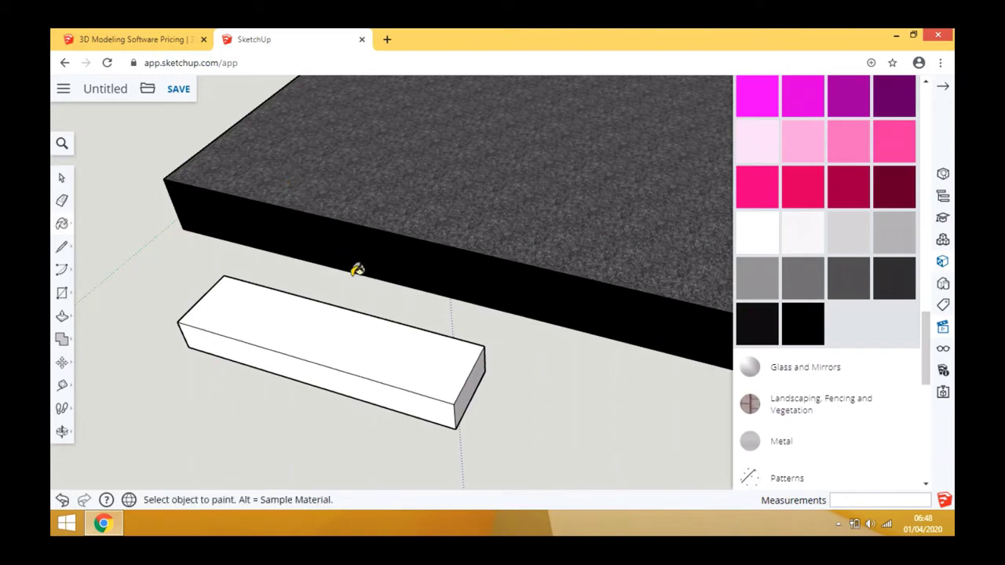
{"action": "left_click", "coordinate": [334, 333]}
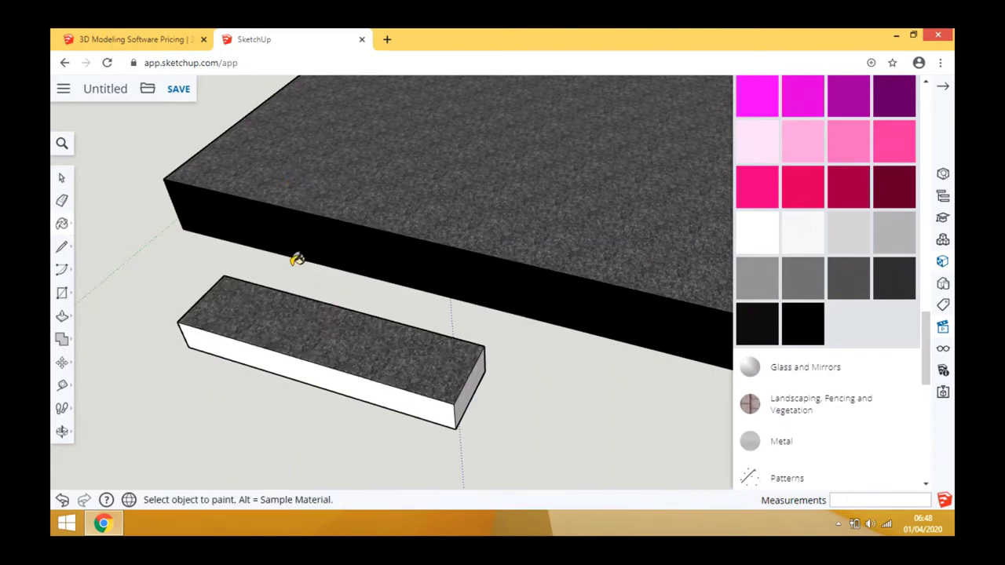
Sample the black colour from the slab's front edge and paint the step block's long front face and one end face
{"action": "left_click", "coordinate": [62, 223]}
{"action": "left_click", "coordinate": [94, 243]}
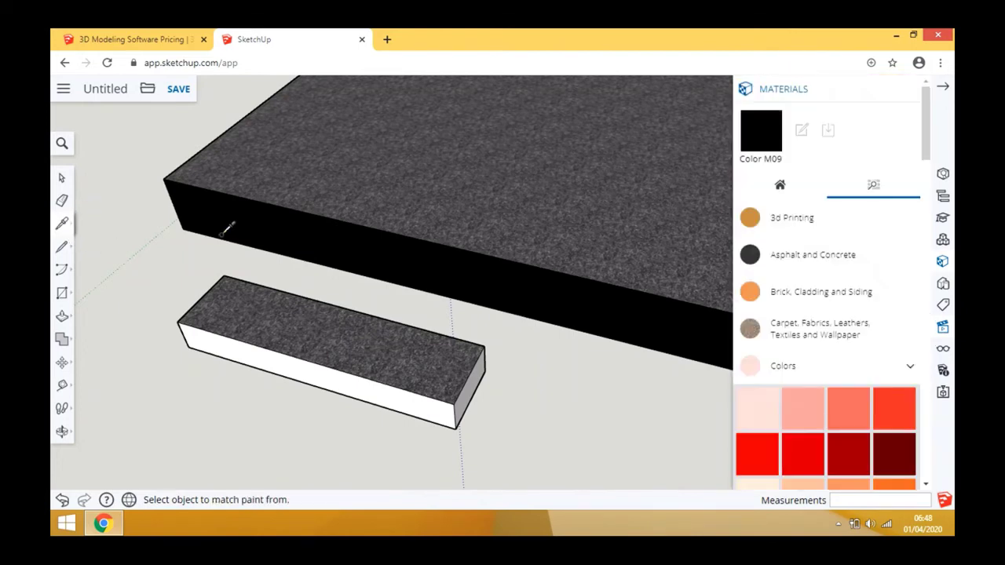
{"action": "left_click", "coordinate": [226, 229]}
{"action": "left_click", "coordinate": [267, 346]}
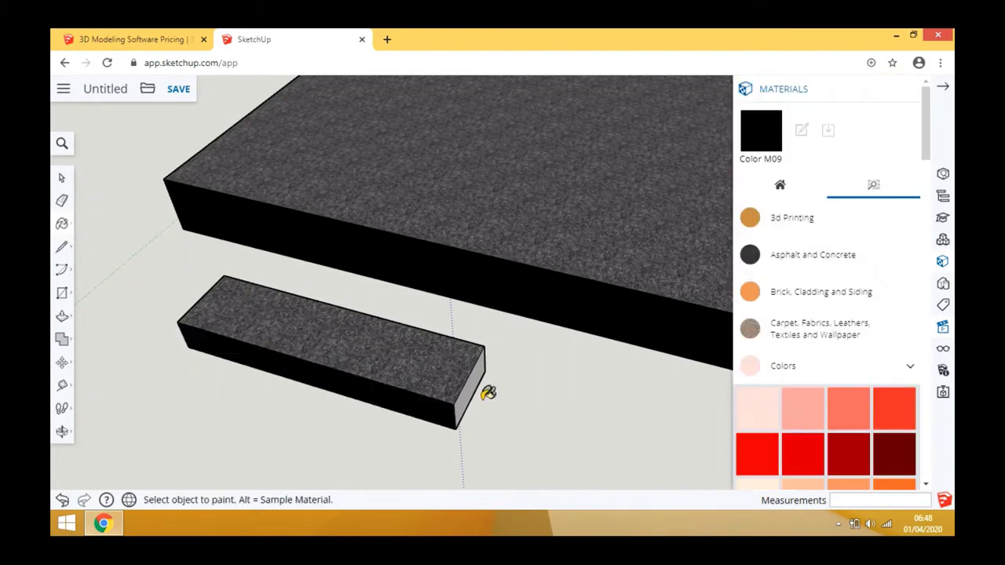
{"action": "left_click", "coordinate": [474, 381]}
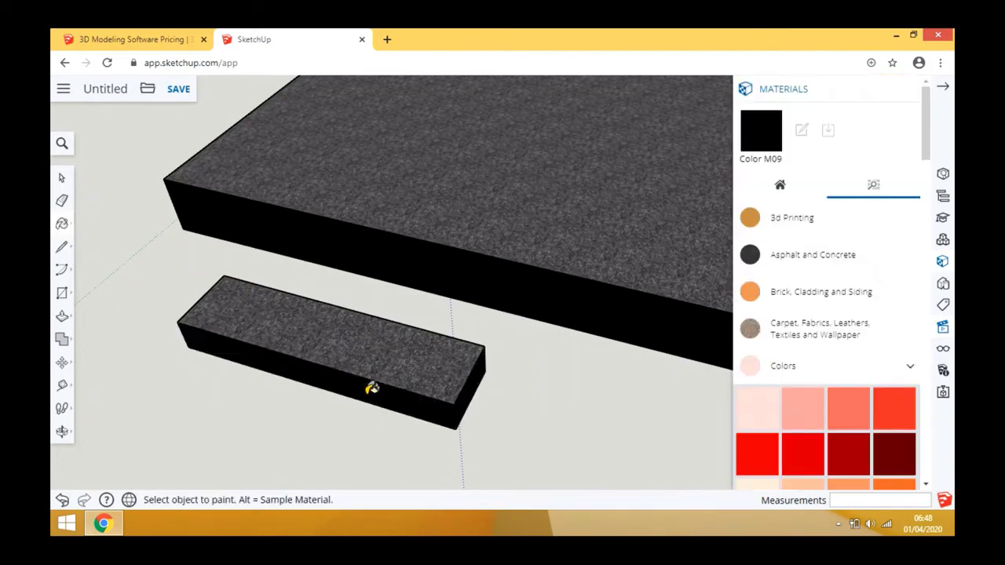
Paint the step block's remaining white end face with the black sampled from the slab's edge
{"action": "left_click", "coordinate": [62, 431]}
{"action": "left_click", "coordinate": [98, 378]}
{"action": "left_click_drag", "start_coordinate": [236, 404], "coordinate": [496, 332]}
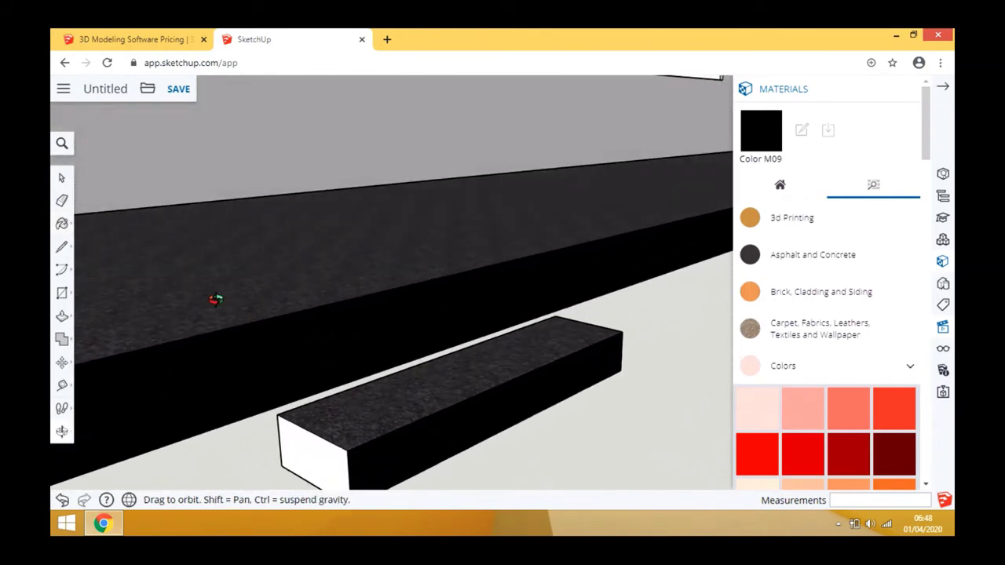
{"action": "left_click", "coordinate": [65, 225]}
{"action": "left_click", "coordinate": [94, 238]}
{"action": "left_click", "coordinate": [207, 345]}
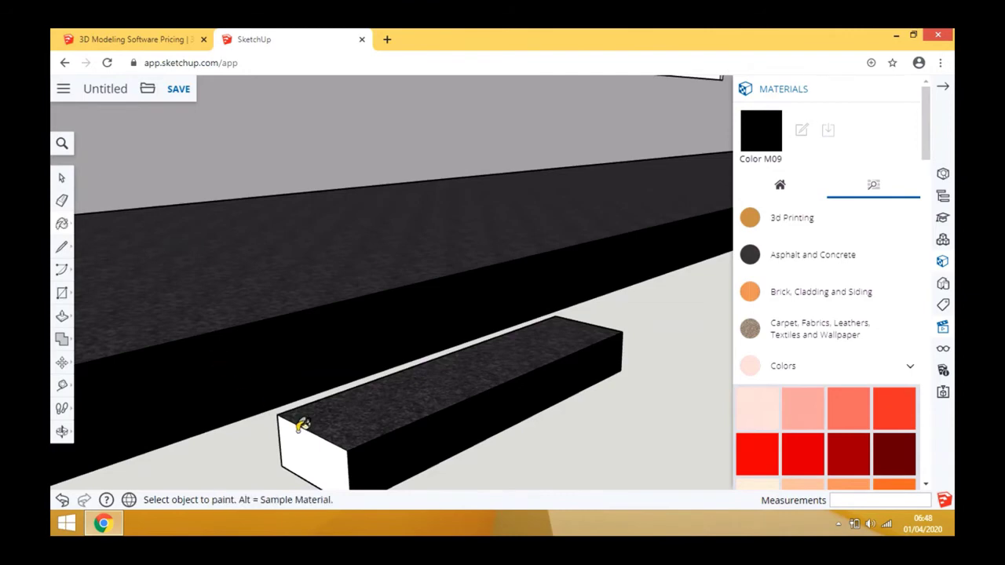
{"action": "left_click", "coordinate": [290, 416]}
{"action": "middle_click_drag", "start_coordinate": [288, 410], "coordinate": [220, 336]}
{"action": "scroll", "coordinate": [224, 341], "scroll_direction": "down", "scroll_amount": 3}
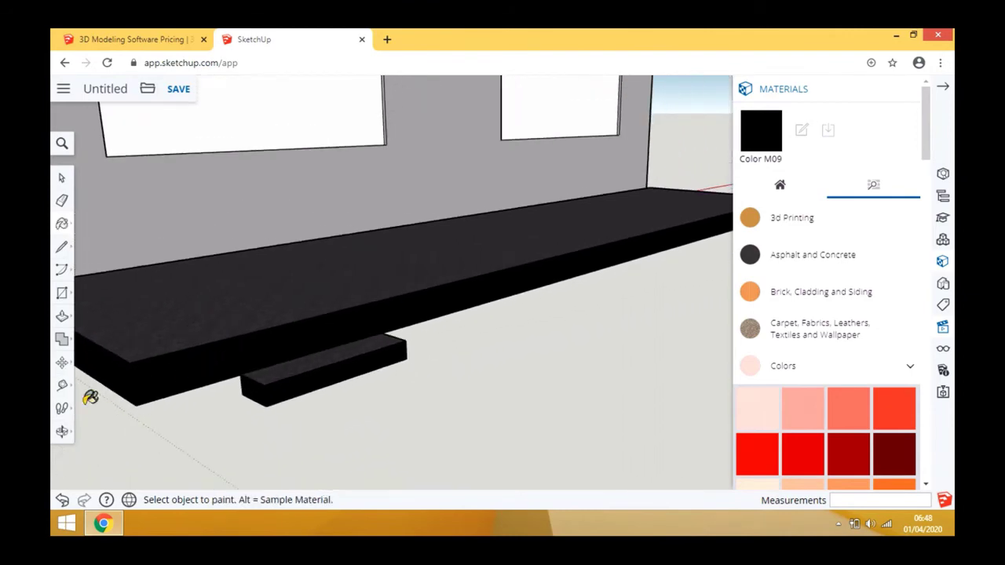
Select the whole step block in front of the slab and make it a group
{"action": "left_click", "coordinate": [62, 385]}
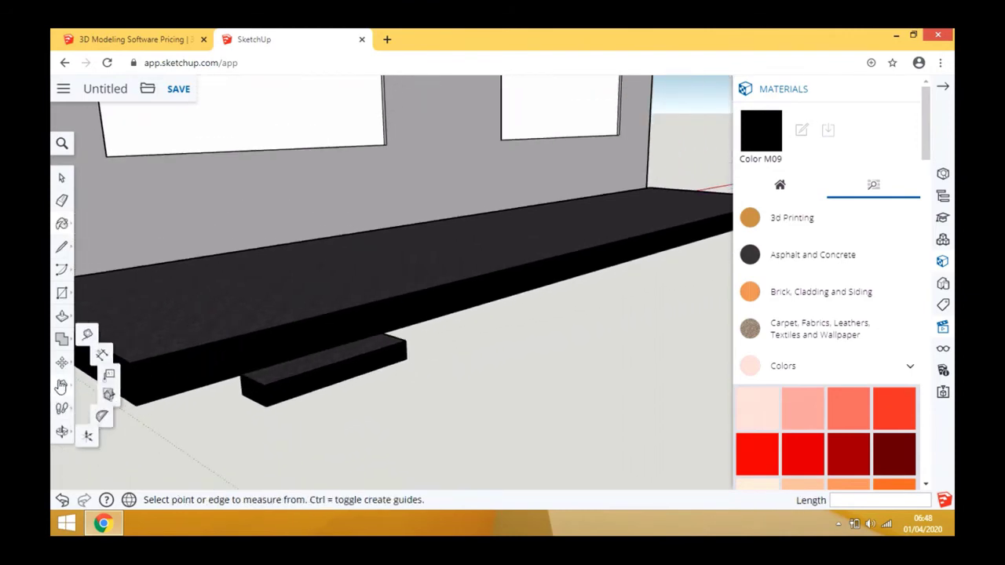
{"action": "left_click", "coordinate": [62, 431]}
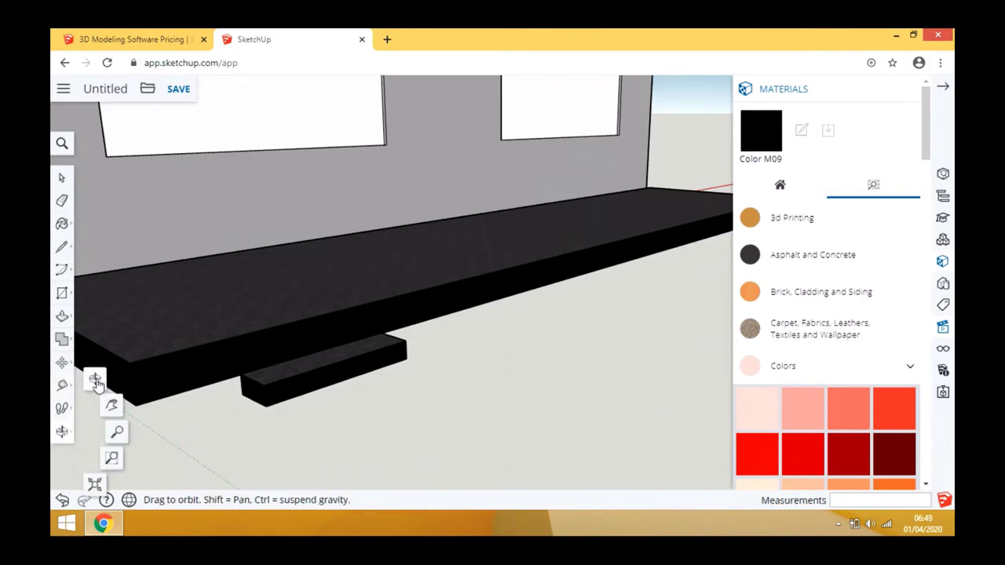
{"action": "left_click_drag", "start_coordinate": [251, 355], "coordinate": [177, 280]}
{"action": "left_click", "coordinate": [62, 178]}
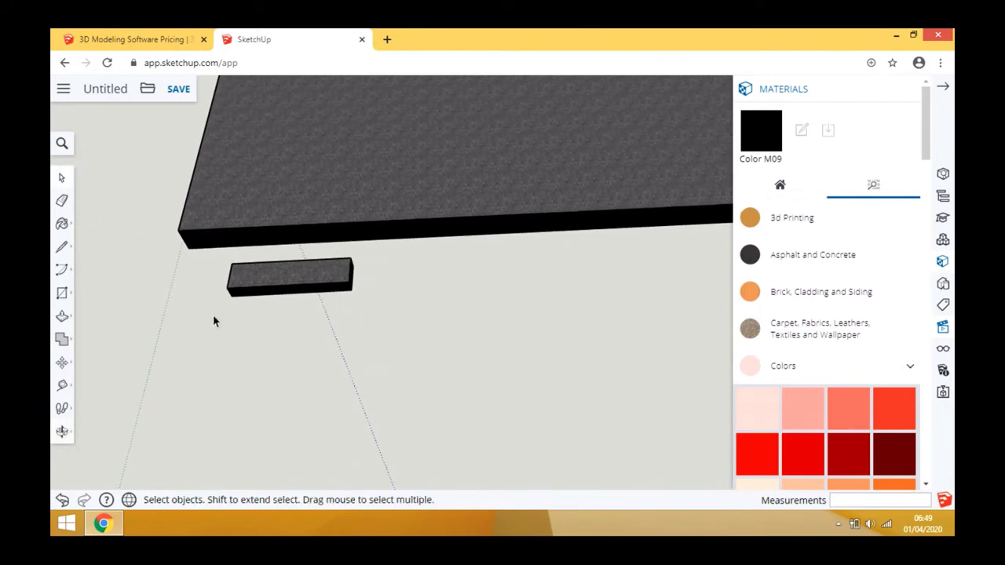
{"action": "mouse_move", "coordinate": [215, 318]}
{"action": "left_mouse_down"}
{"action": "mouse_move", "coordinate": [379, 239]}
{"action": "mouse_move", "coordinate": [447, 253]}
{"action": "left_mouse_up"}
{"action": "right_click", "coordinate": [311, 272]}
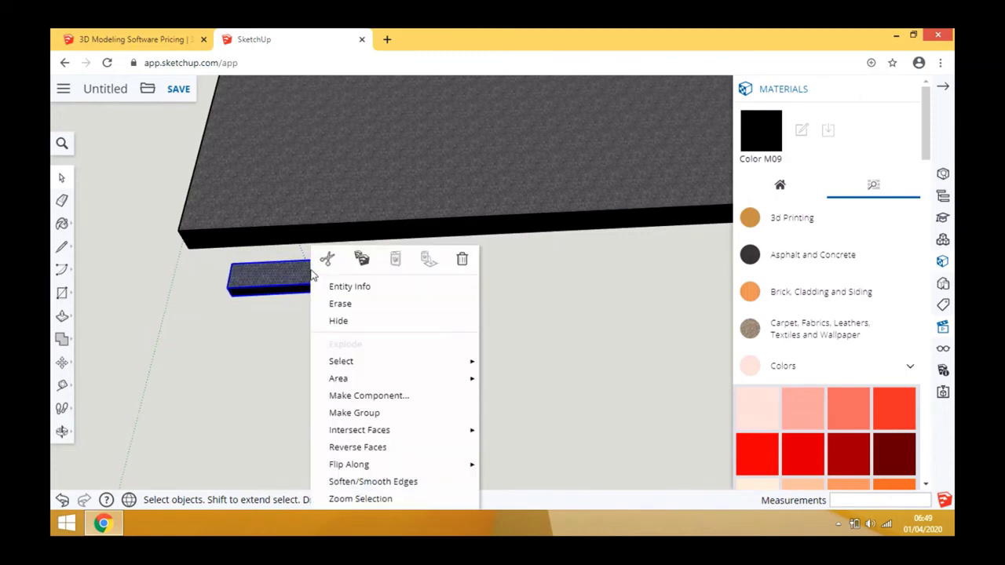
{"action": "left_click", "coordinate": [367, 413]}
Move the grouped step block up against the slab's long front edge, near the corner
{"action": "scroll", "coordinate": [137, 424], "scroll_direction": "down", "scroll_amount": 5}
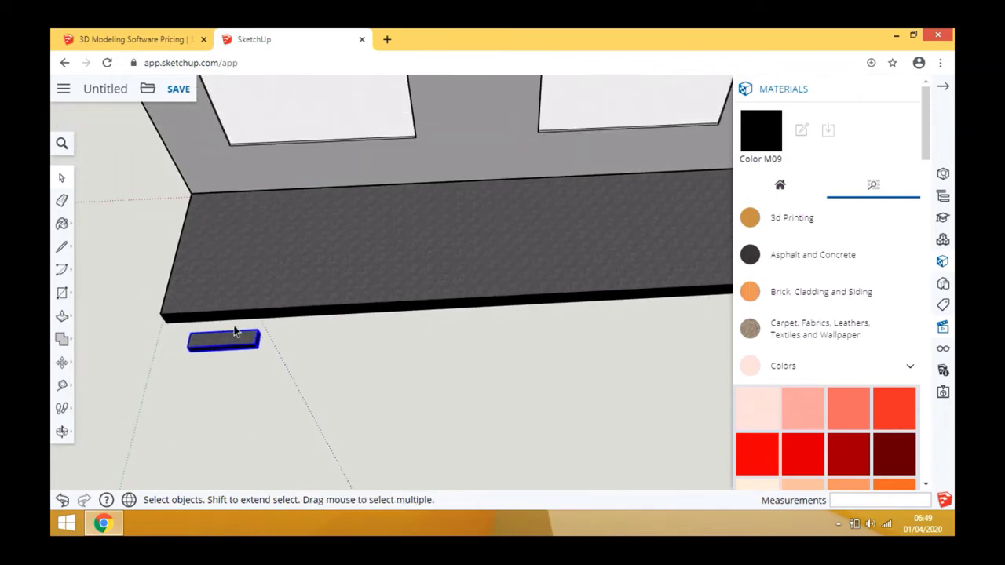
{"action": "left_click", "coordinate": [62, 431]}
{"action": "left_click_drag", "start_coordinate": [173, 366], "coordinate": [247, 319]}
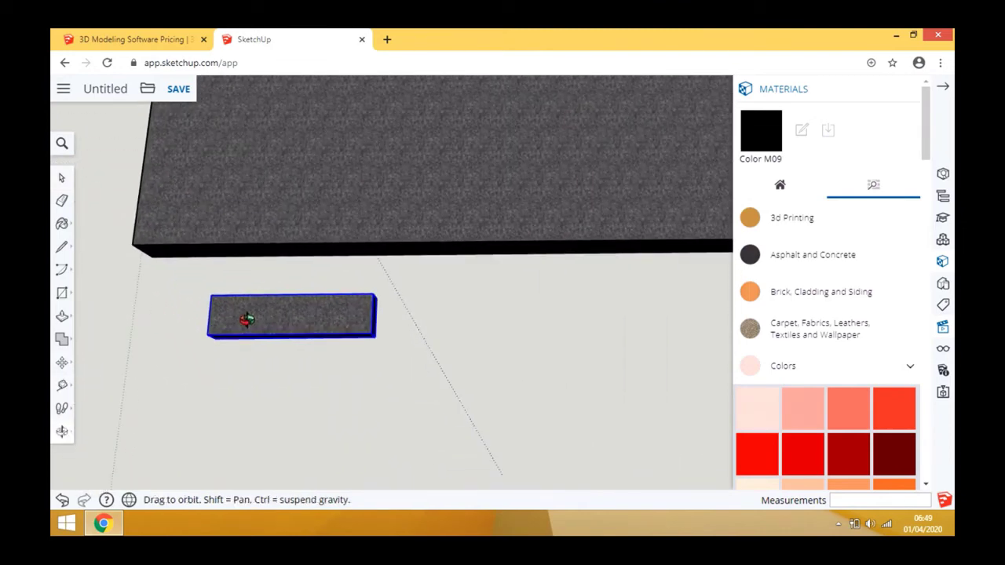
{"action": "left_click", "coordinate": [62, 362]}
{"action": "left_click_drag", "start_coordinate": [262, 325], "coordinate": [269, 281]}
Copy the step block and place the duplicate against the slab's front edge near the opposite corner
{"action": "scroll", "coordinate": [164, 406], "scroll_direction": "down", "scroll_amount": 6}
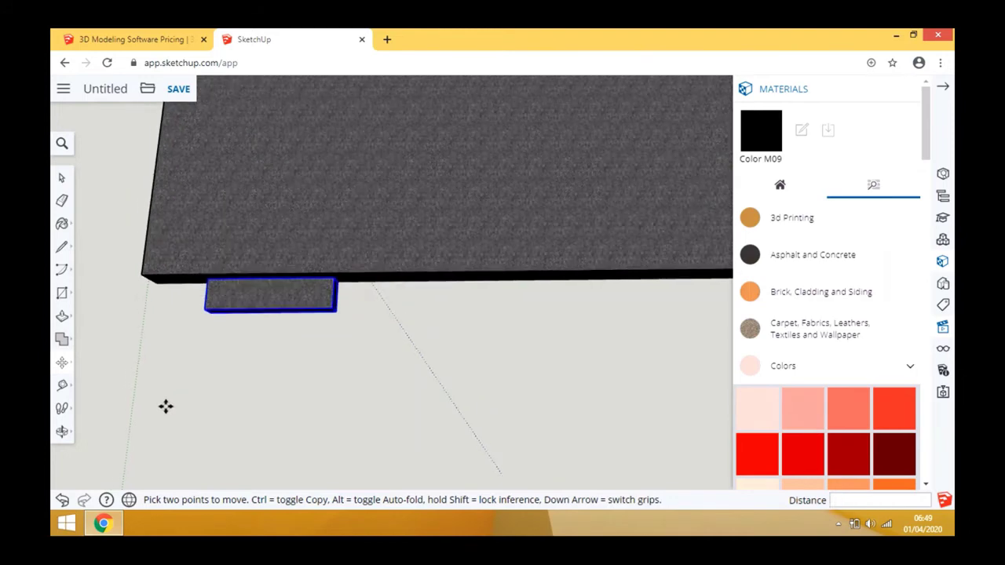
{"action": "scroll", "coordinate": [131, 409], "scroll_direction": "down", "scroll_amount": 2}
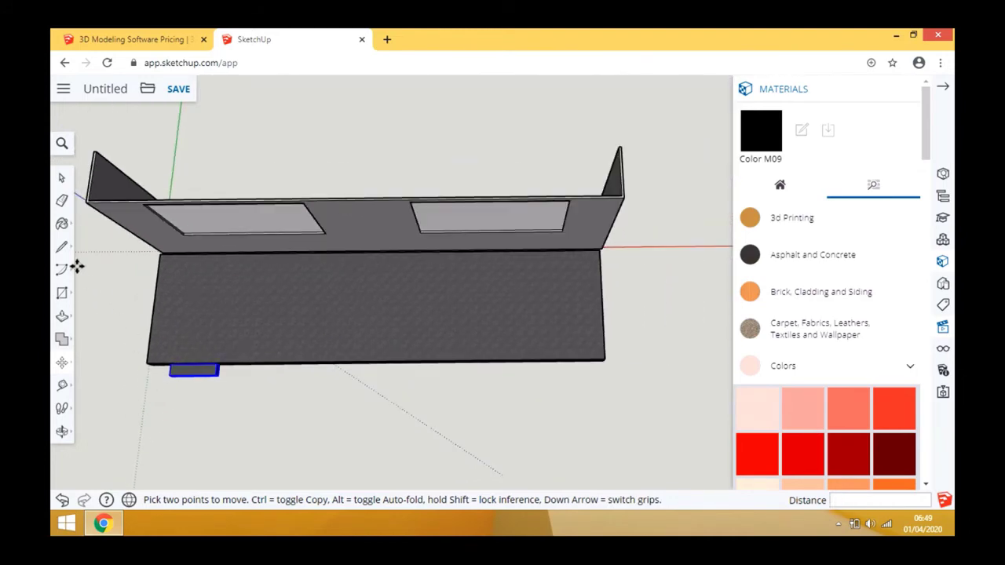
{"action": "left_click", "coordinate": [62, 177]}
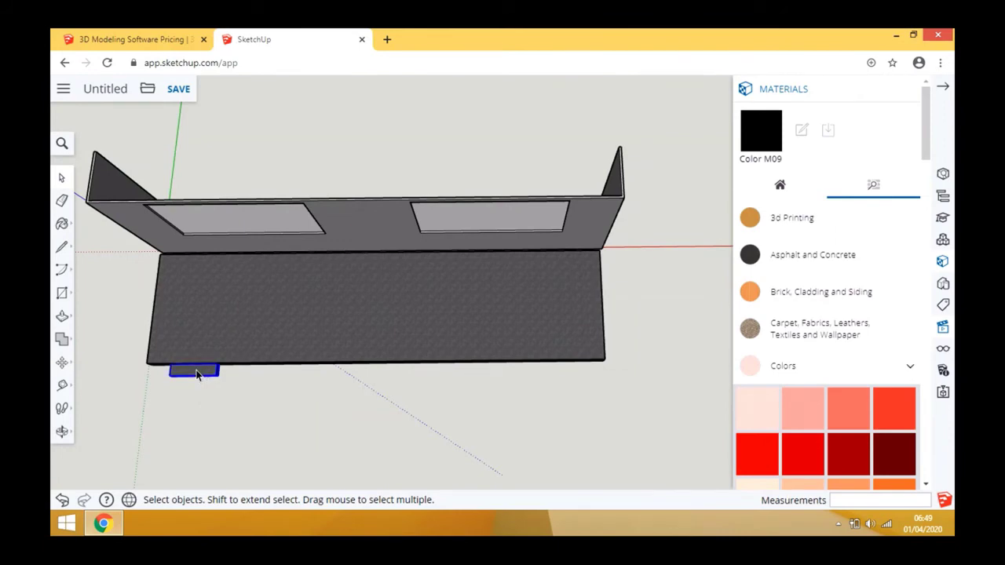
{"action": "key", "text": "ctrl+v"}
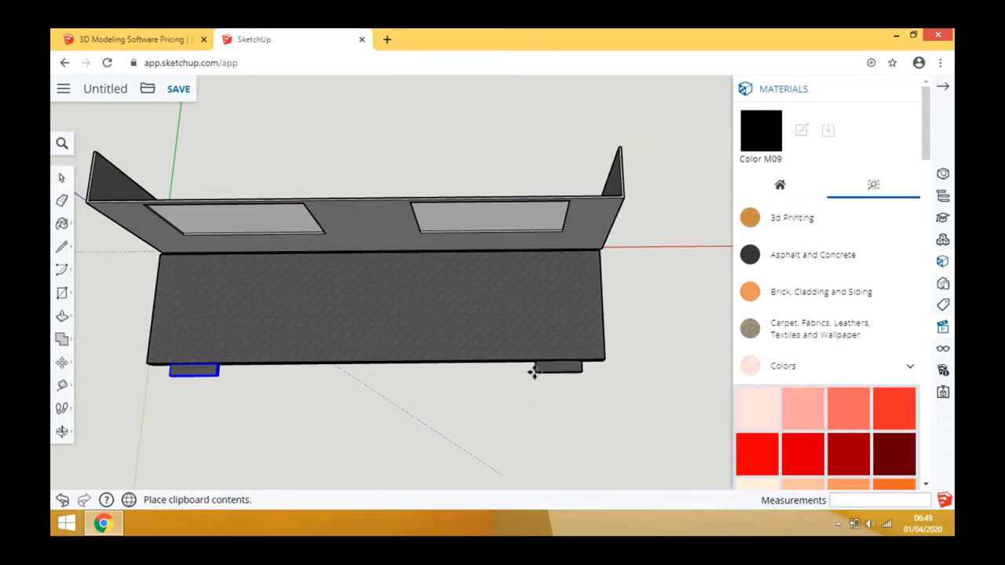
{"action": "left_click", "coordinate": [534, 372]}
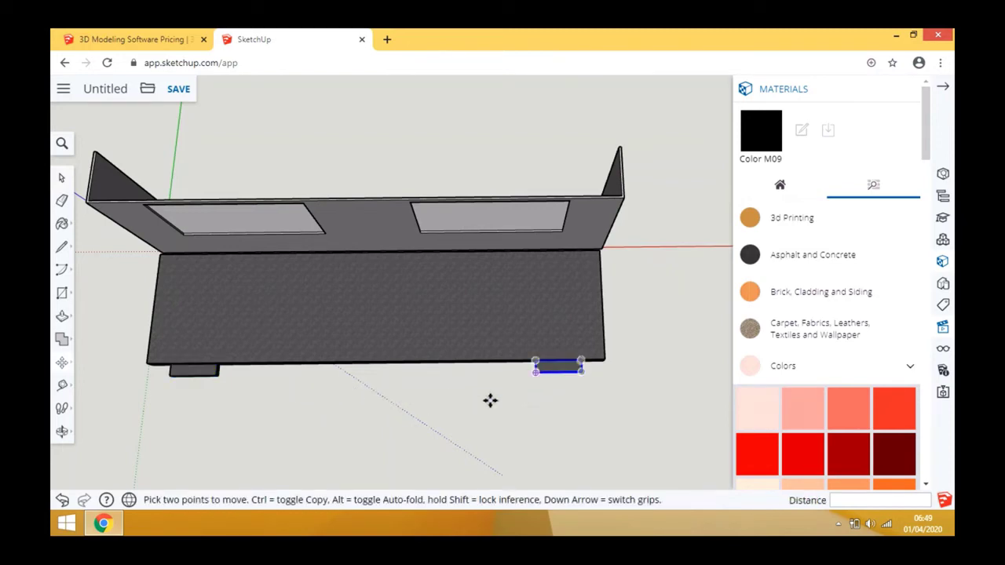
Search the 3D Warehouse components for "truss lectern"
{"action": "left_click", "coordinate": [62, 432]}
{"action": "left_click_drag", "start_coordinate": [224, 409], "coordinate": [280, 426]}
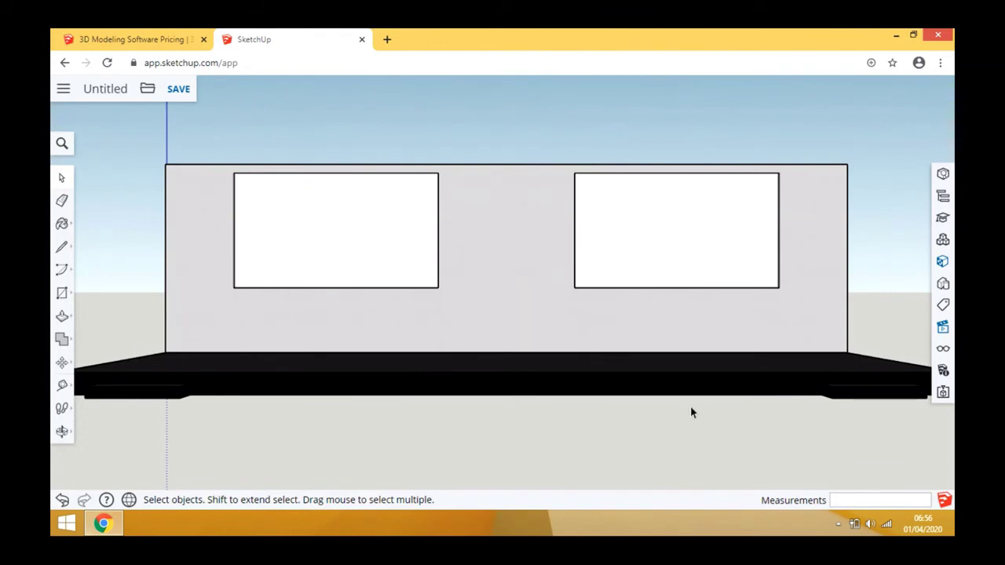
{"action": "left_click", "coordinate": [943, 263]}
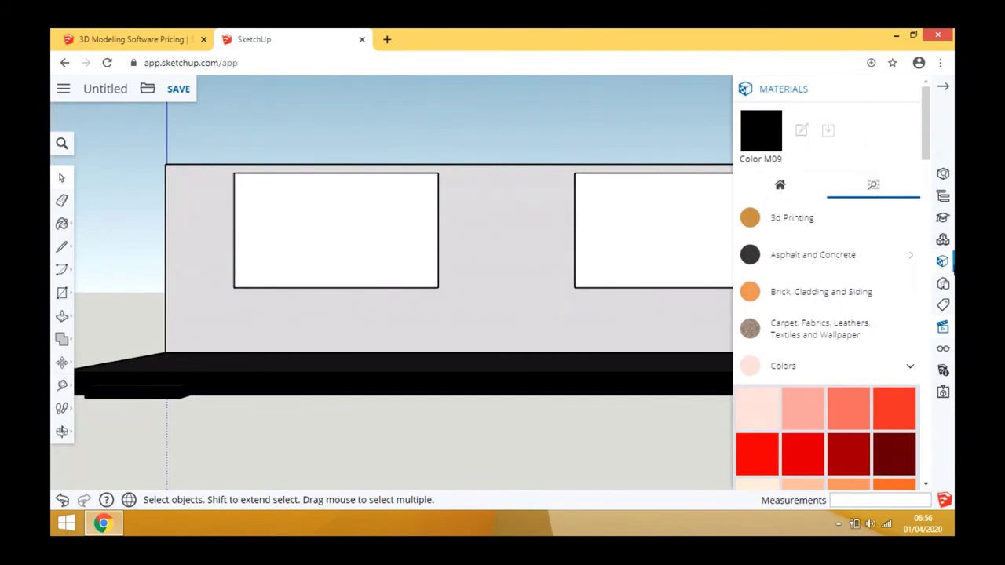
{"action": "left_click", "coordinate": [943, 240]}
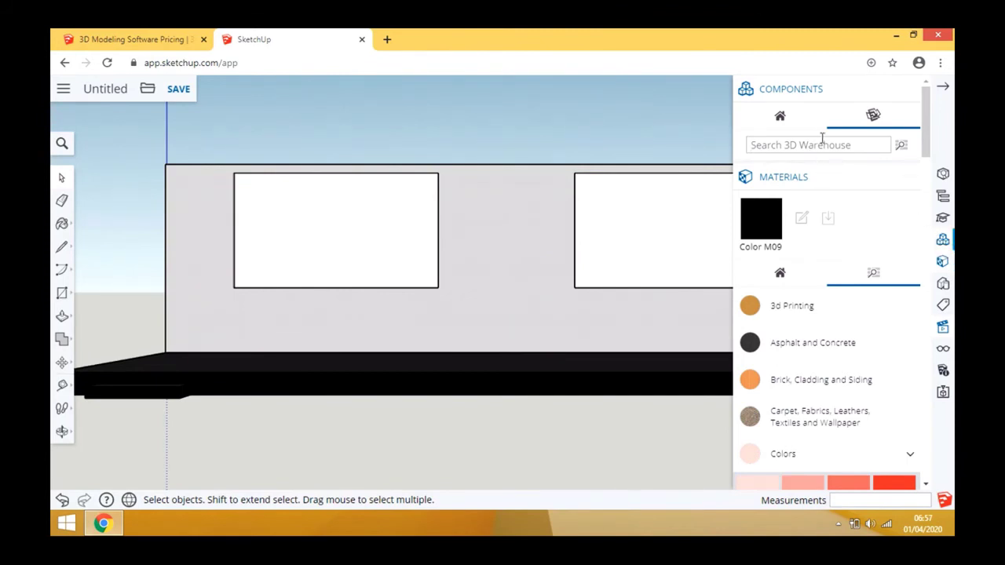
{"action": "type", "text": "truss lectern"}
{"action": "key", "text": "Return"}
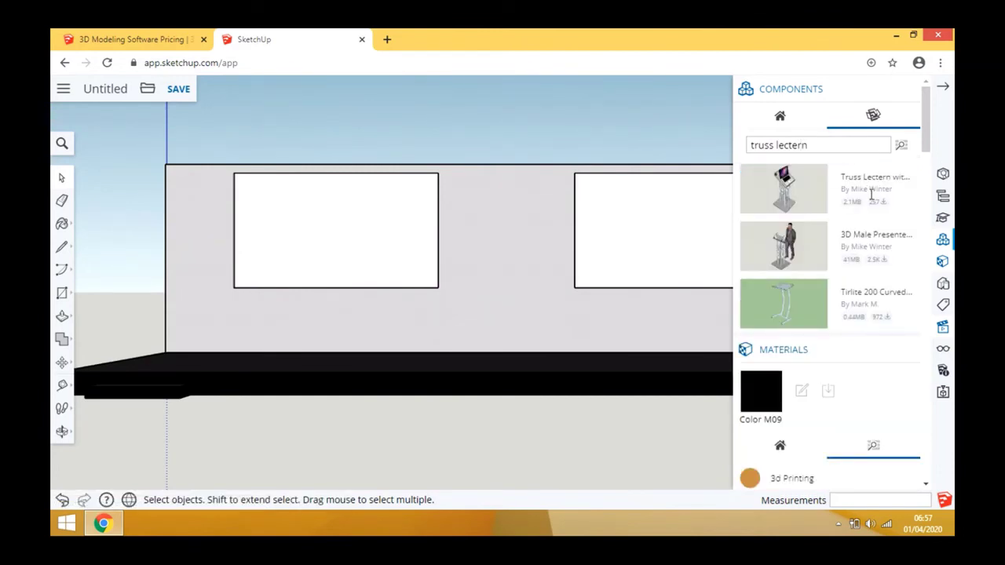
Download the 3D male presenter lectern model despite its size and place it on the slab between the two windows
{"action": "scroll", "coordinate": [864, 234], "scroll_direction": "down", "scroll_amount": 3}
{"action": "scroll", "coordinate": [903, 149], "scroll_direction": "up", "scroll_amount": 3}
{"action": "left_click", "coordinate": [790, 248]}
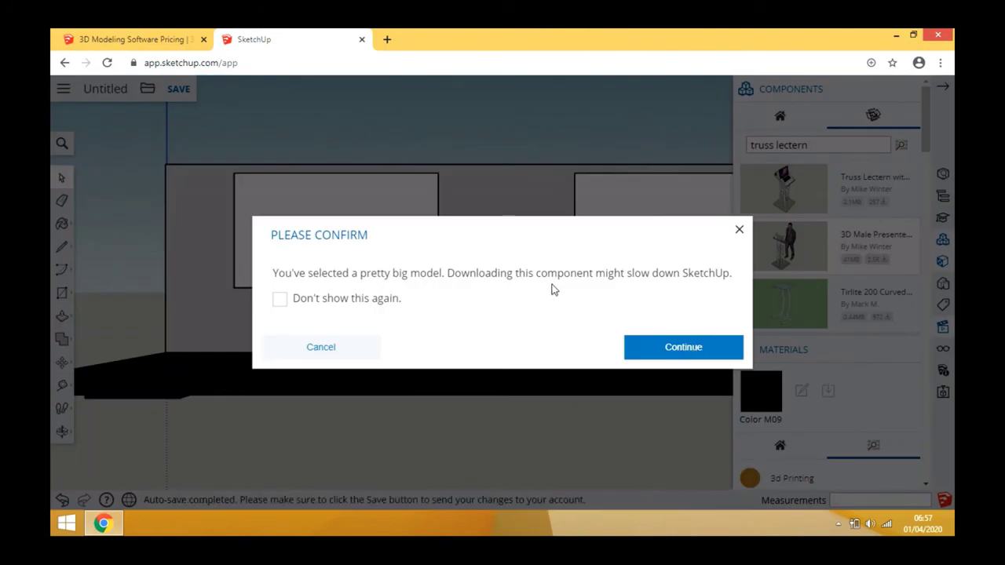
{"action": "left_click", "coordinate": [683, 347]}
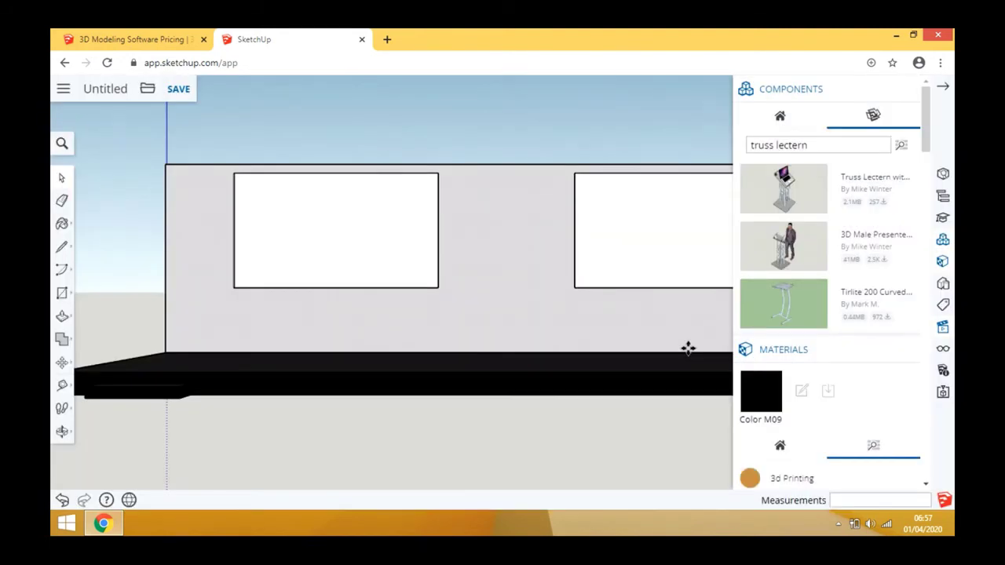
{"action": "left_click", "coordinate": [488, 365]}
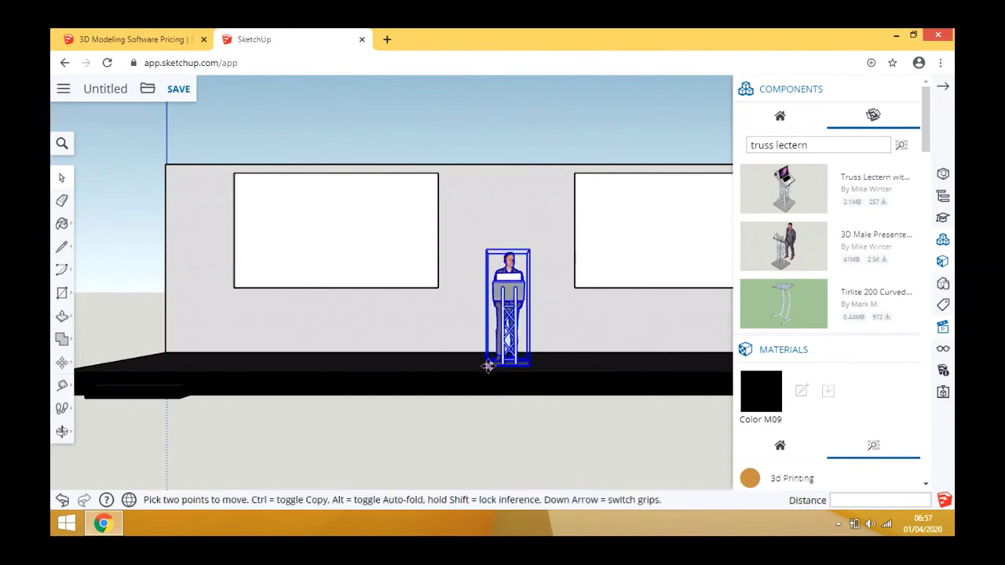
Move the presenter and lectern about 1' 8 1/2" across the slab towards its front edge
{"action": "left_click", "coordinate": [62, 431]}
{"action": "left_click_drag", "start_coordinate": [394, 300], "coordinate": [347, 373]}
{"action": "left_click", "coordinate": [942, 86]}
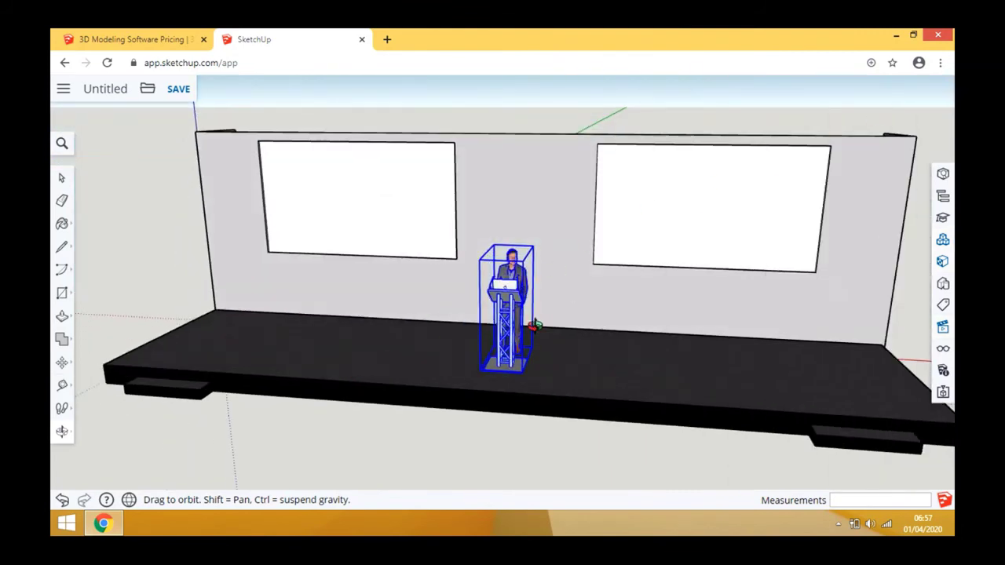
{"action": "left_click_drag", "start_coordinate": [523, 349], "coordinate": [513, 406]}
{"action": "scroll", "coordinate": [523, 342], "scroll_direction": "up", "scroll_amount": 5}
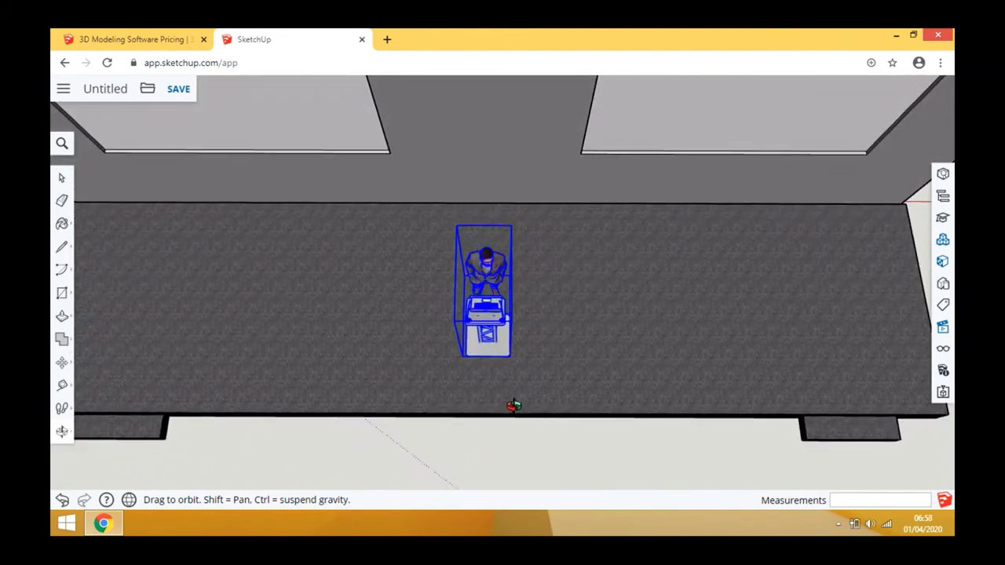
{"action": "left_click", "coordinate": [62, 367]}
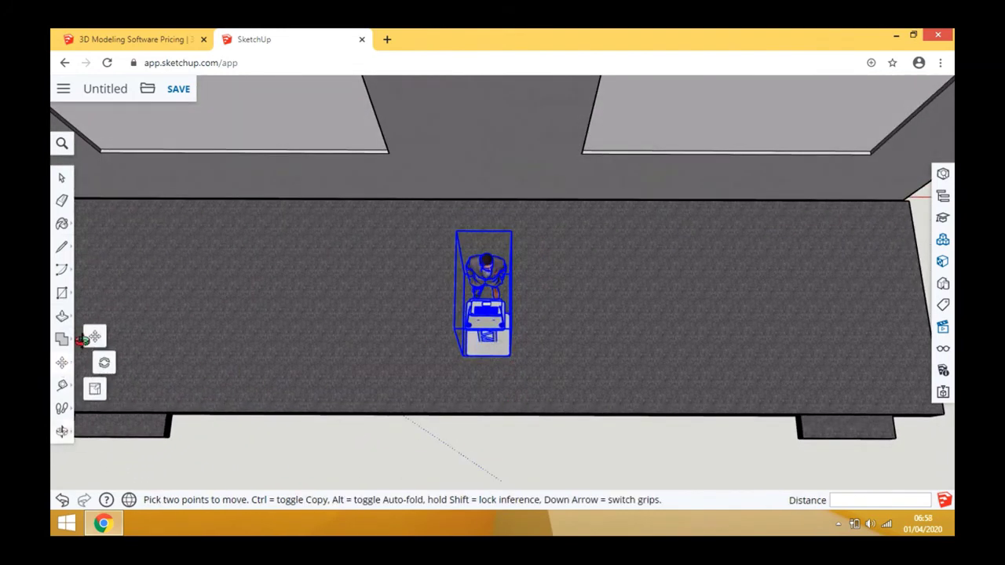
{"action": "left_click", "coordinate": [474, 332]}
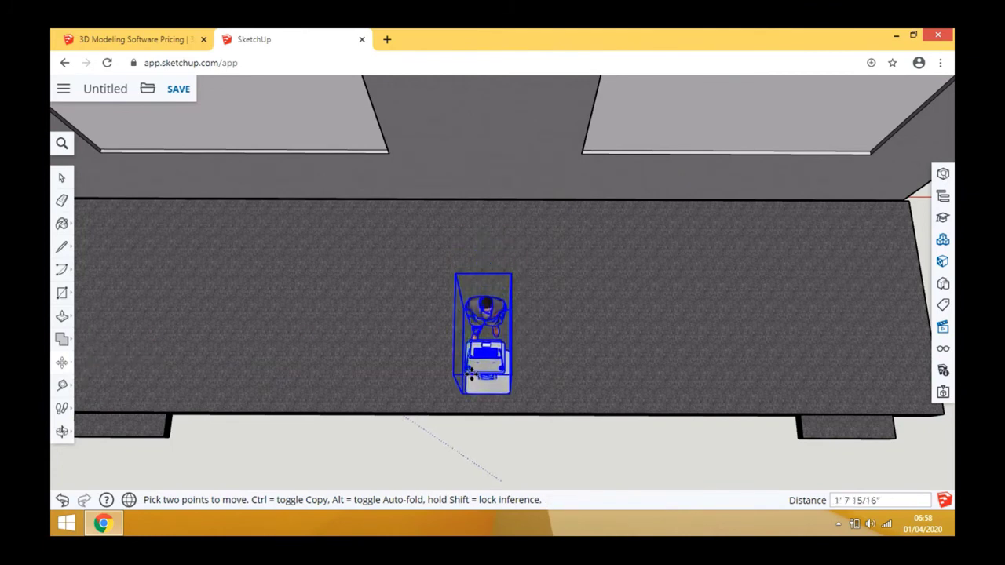
{"action": "left_click", "coordinate": [471, 378]}
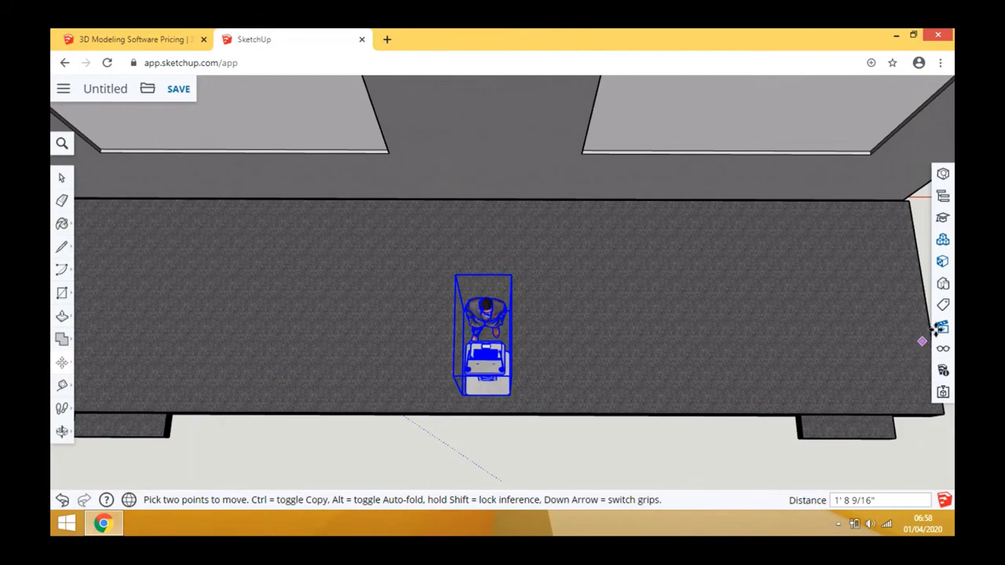
Dimension the wall's full width between its two upper front corners, placing the dimension above the wall
{"action": "scroll", "coordinate": [404, 318], "scroll_direction": "down", "scroll_amount": 2}
{"action": "scroll", "coordinate": [405, 318], "scroll_direction": "down", "scroll_amount": 2}
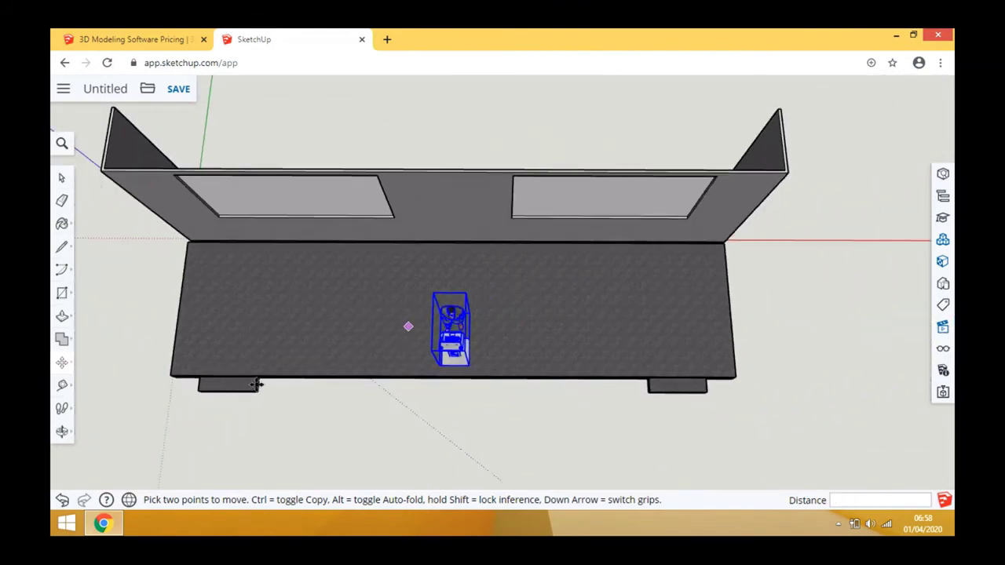
{"action": "left_click", "coordinate": [62, 431]}
{"action": "left_click_drag", "start_coordinate": [321, 391], "coordinate": [352, 170]}
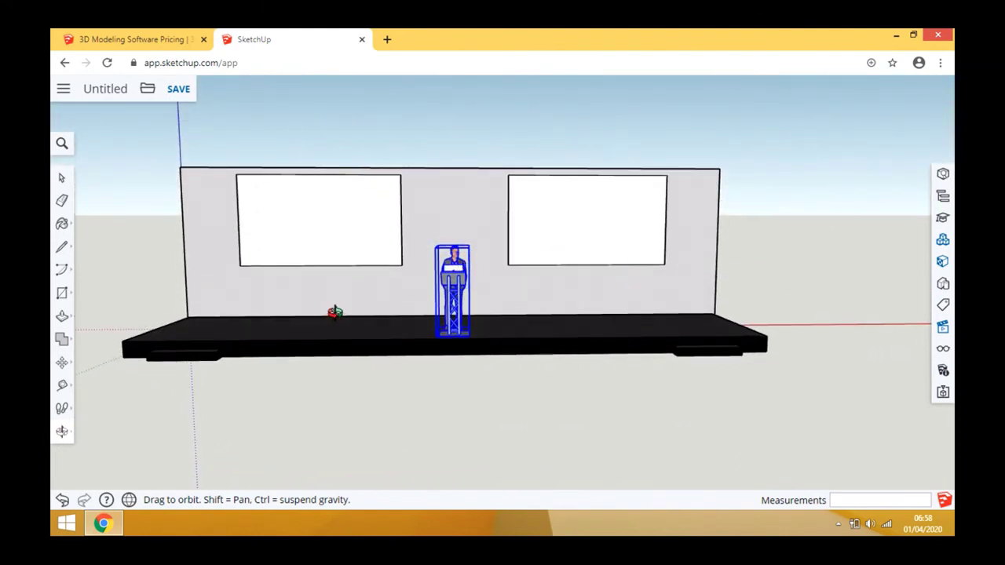
{"action": "left_click", "coordinate": [64, 386]}
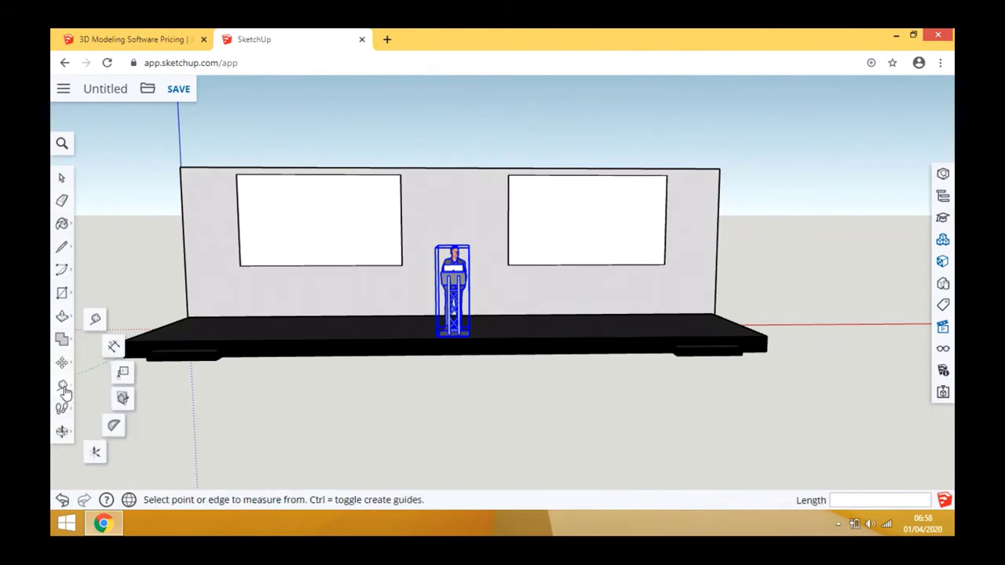
{"action": "left_click", "coordinate": [114, 349]}
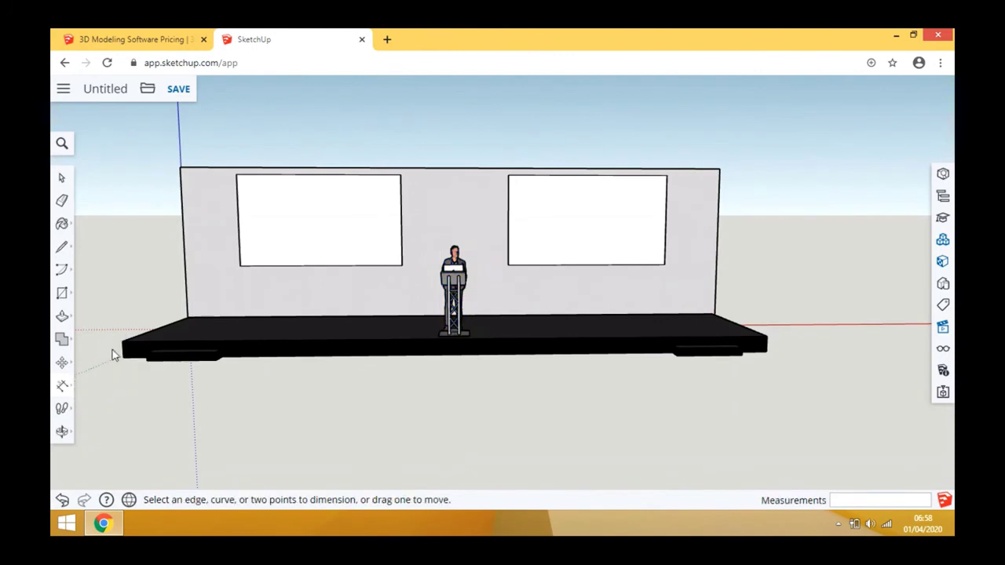
{"action": "left_click", "coordinate": [183, 176]}
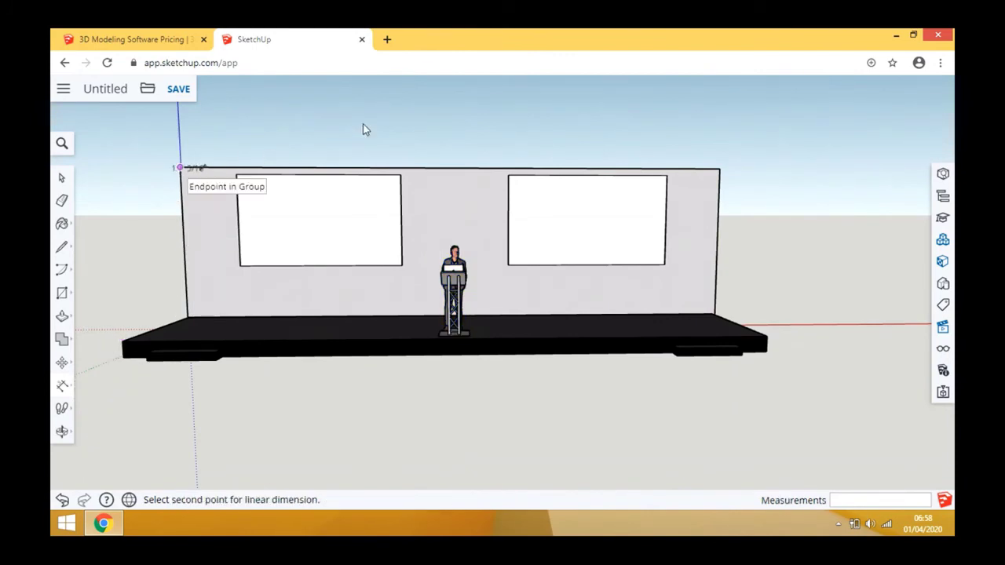
{"action": "left_click", "coordinate": [719, 168]}
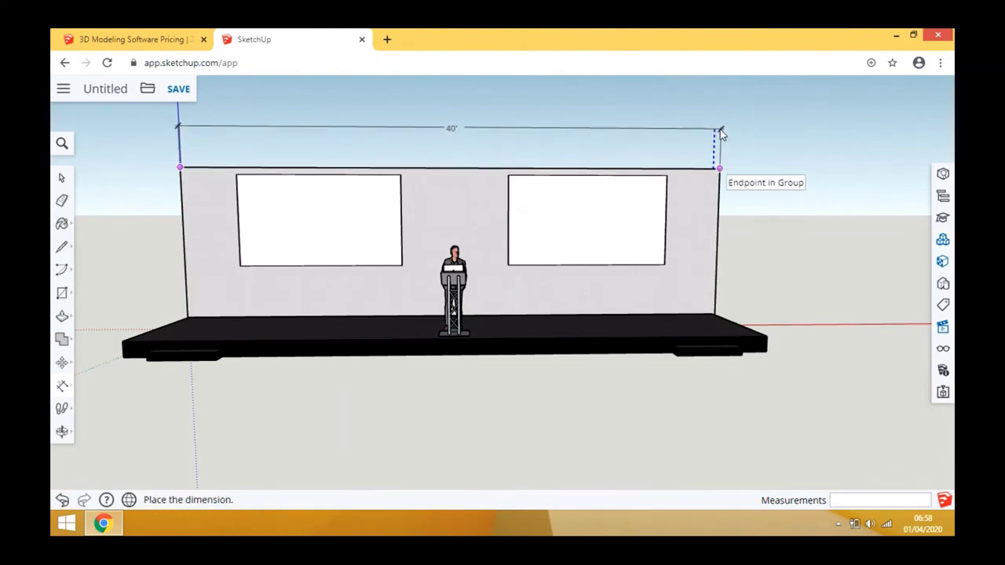
{"action": "left_click", "coordinate": [721, 135]}
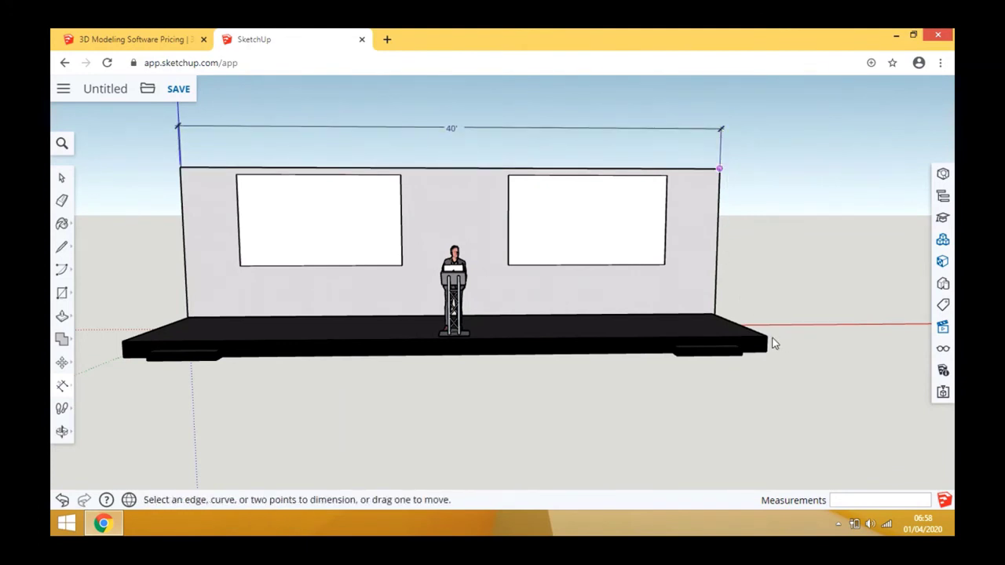
Dimension the right-hand window's width inside the opening and its height beside it on the wall
{"action": "left_click", "coordinate": [508, 176]}
{"action": "left_click", "coordinate": [666, 176]}
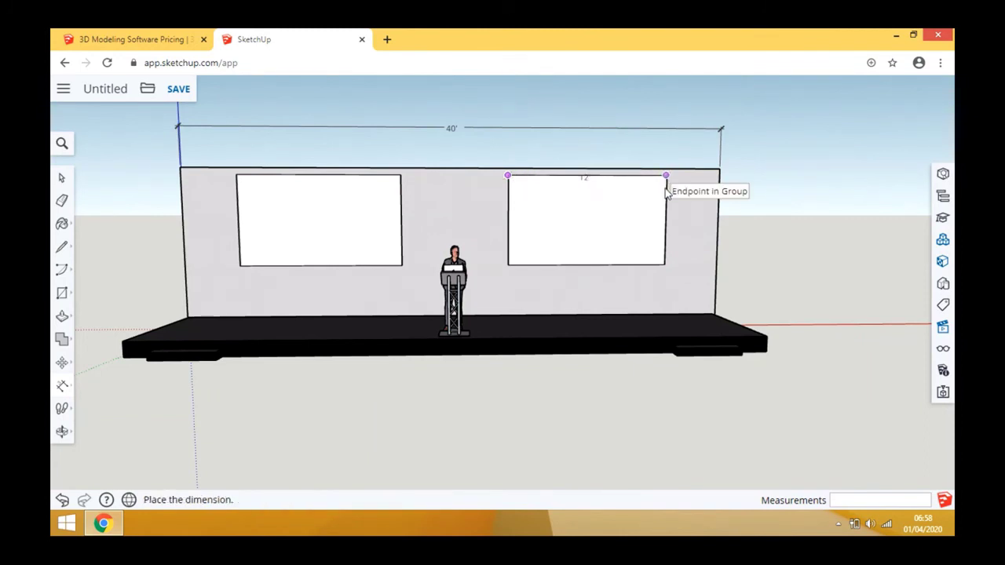
{"action": "left_click", "coordinate": [675, 208]}
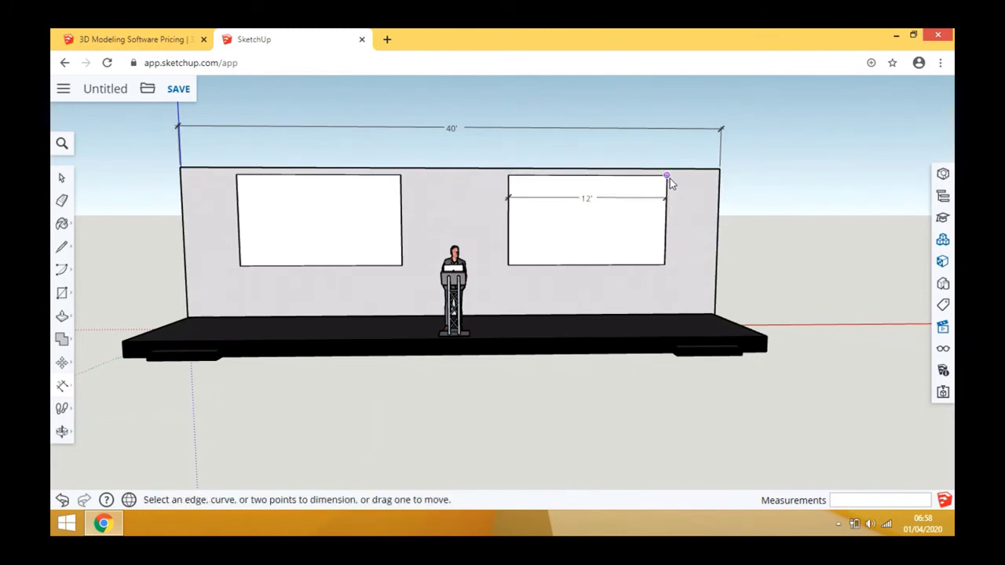
{"action": "left_click", "coordinate": [669, 177]}
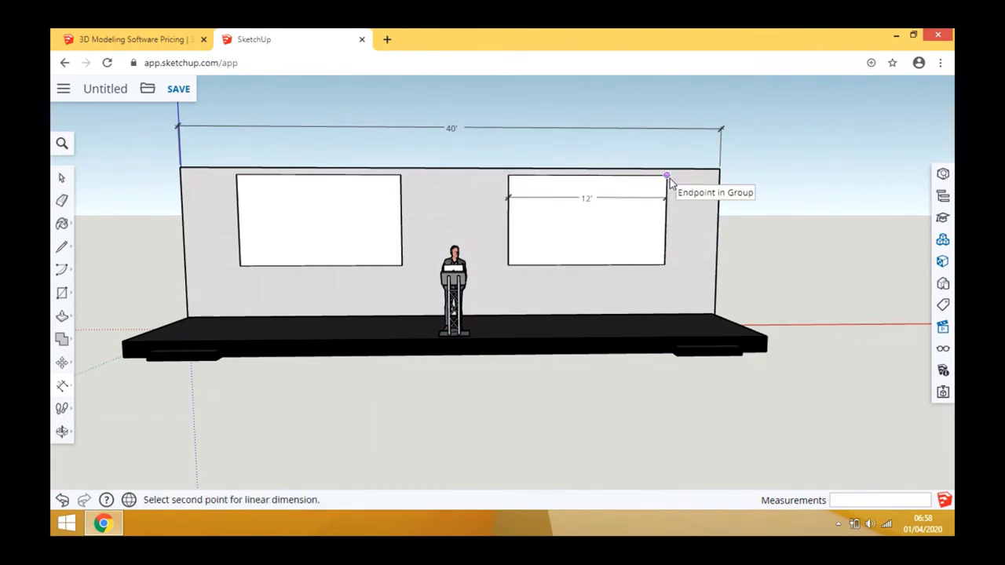
{"action": "left_click", "coordinate": [665, 265]}
{"action": "left_click", "coordinate": [694, 266]}
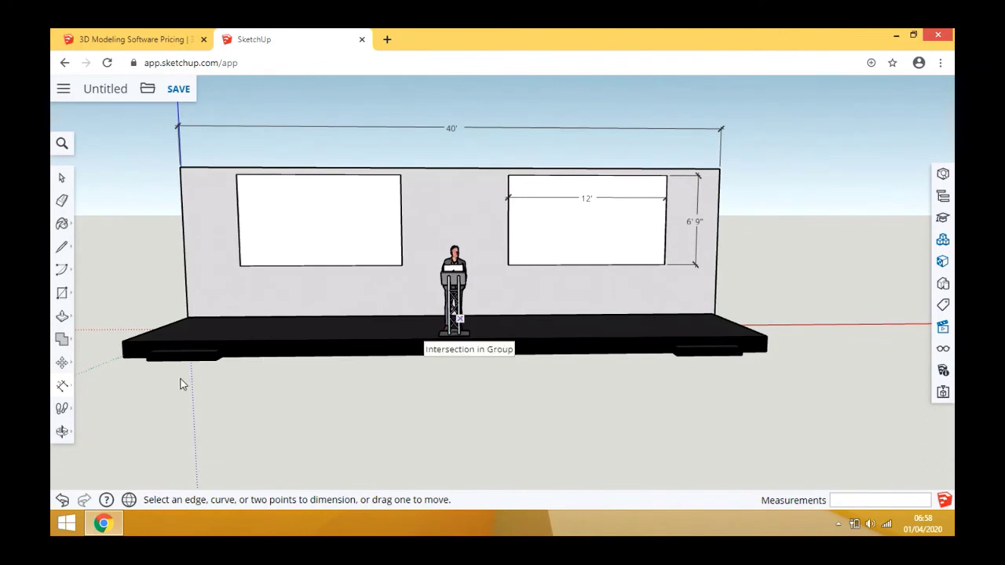
Add leader labels reading "6" Header" at the wall's top edge and "12' returns" at its right-hand end
{"action": "left_click", "coordinate": [65, 388]}
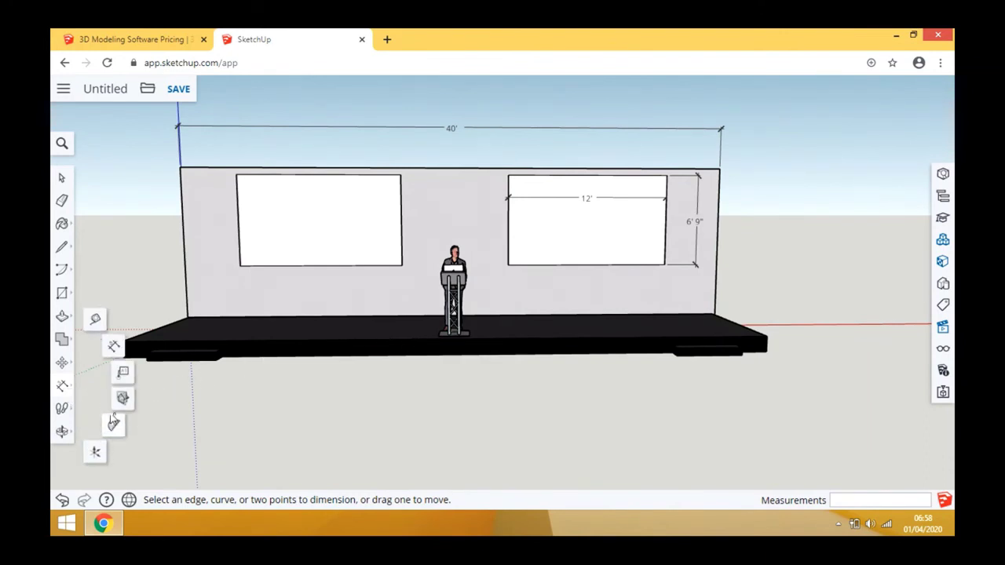
{"action": "left_click", "coordinate": [122, 377]}
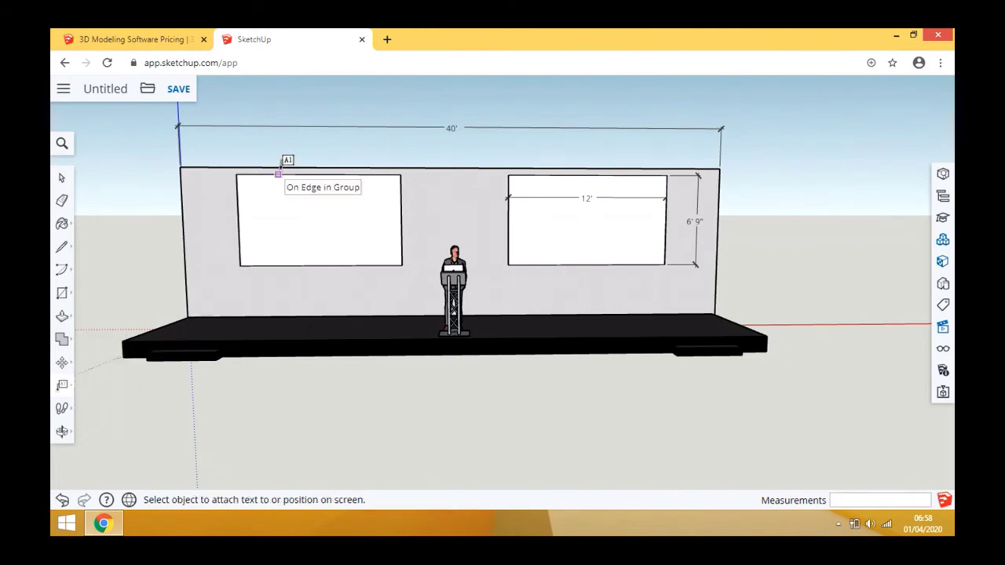
{"action": "left_click", "coordinate": [277, 168]}
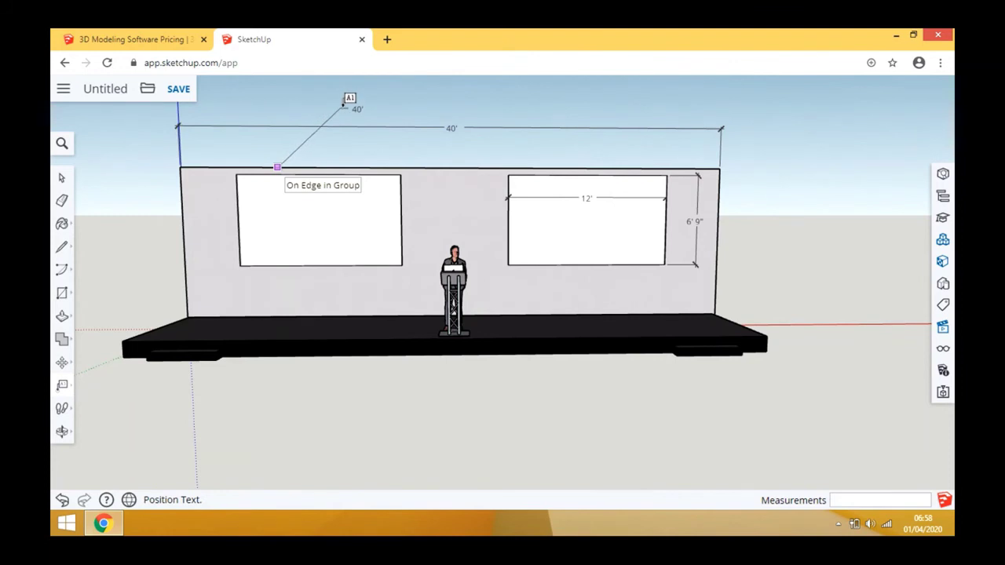
{"action": "left_click", "coordinate": [344, 102]}
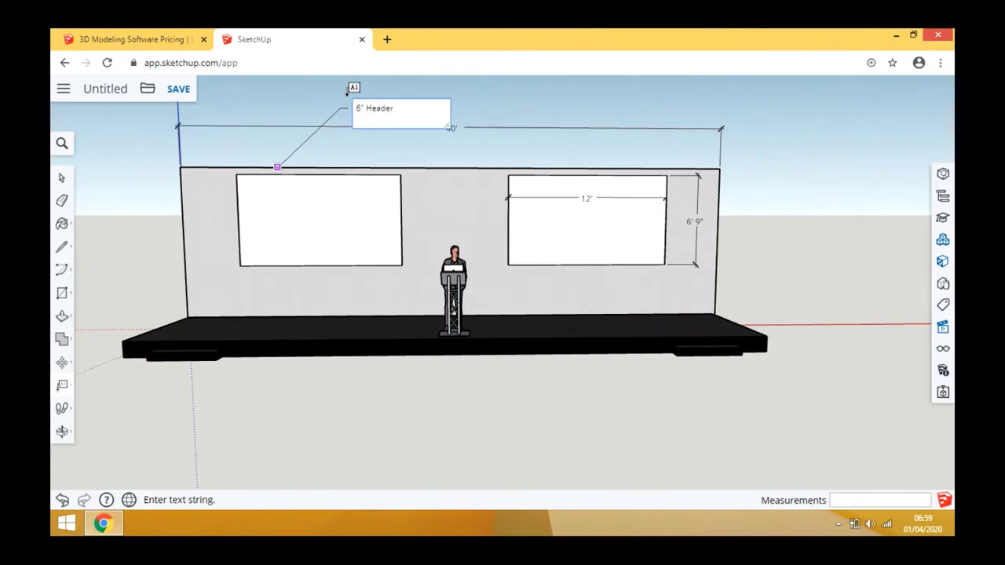
{"action": "left_click", "coordinate": [720, 232]}
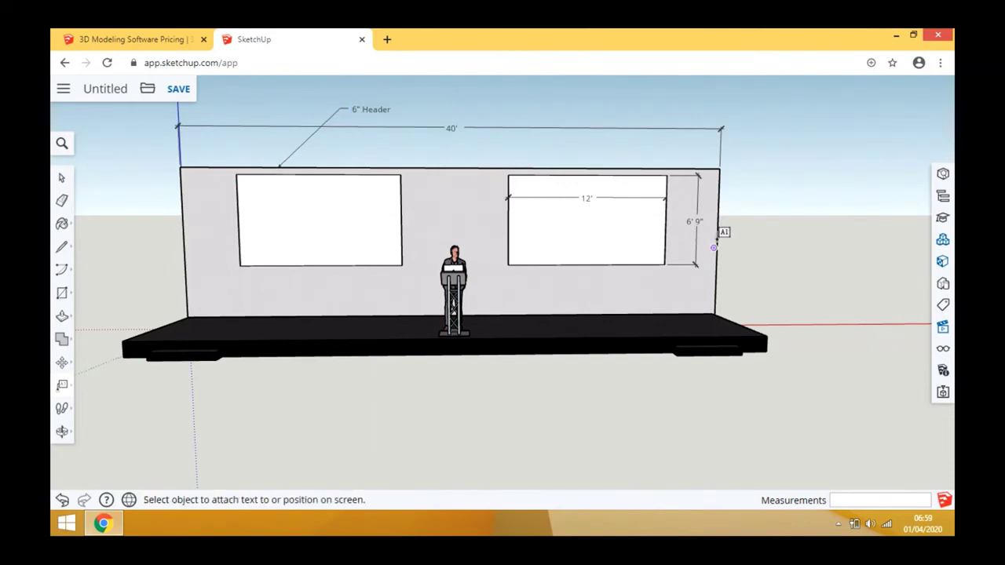
{"action": "left_click", "coordinate": [714, 248]}
{"action": "left_click", "coordinate": [756, 186]}
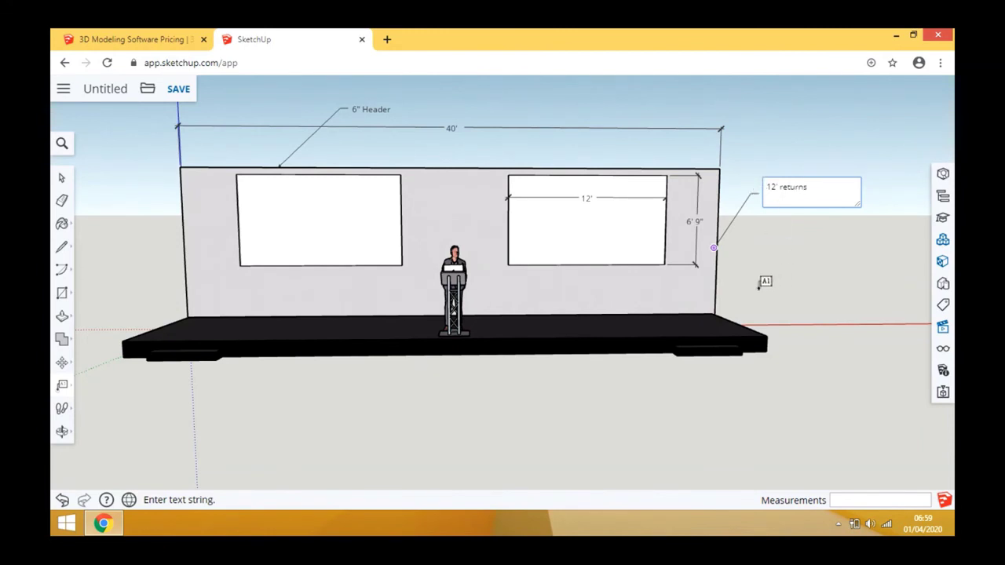
Add a leader label to the wall face beside the left-hand window, replacing the default area text with "Grey felt"
{"action": "left_click", "coordinate": [198, 201]}
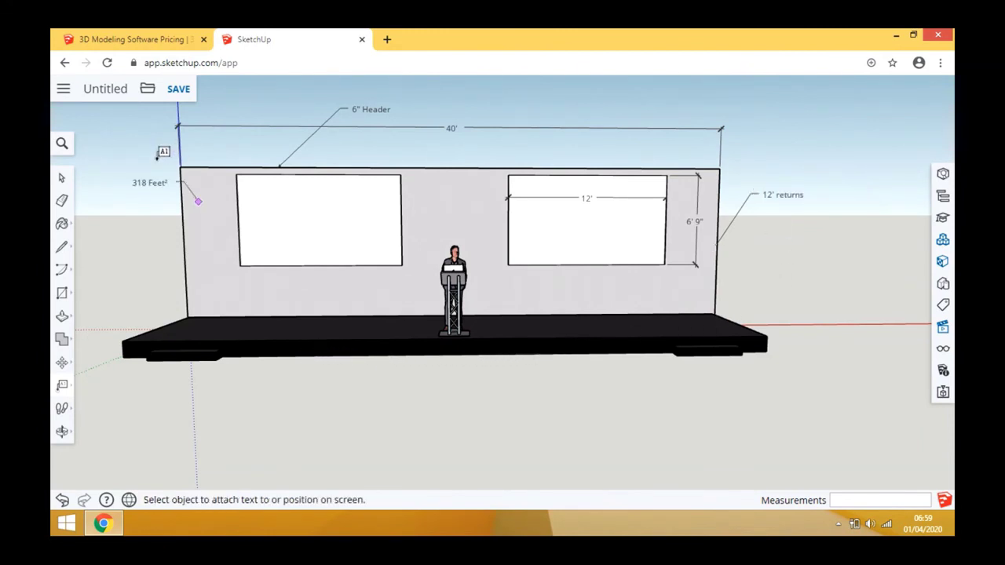
{"action": "left_click", "coordinate": [161, 155]}
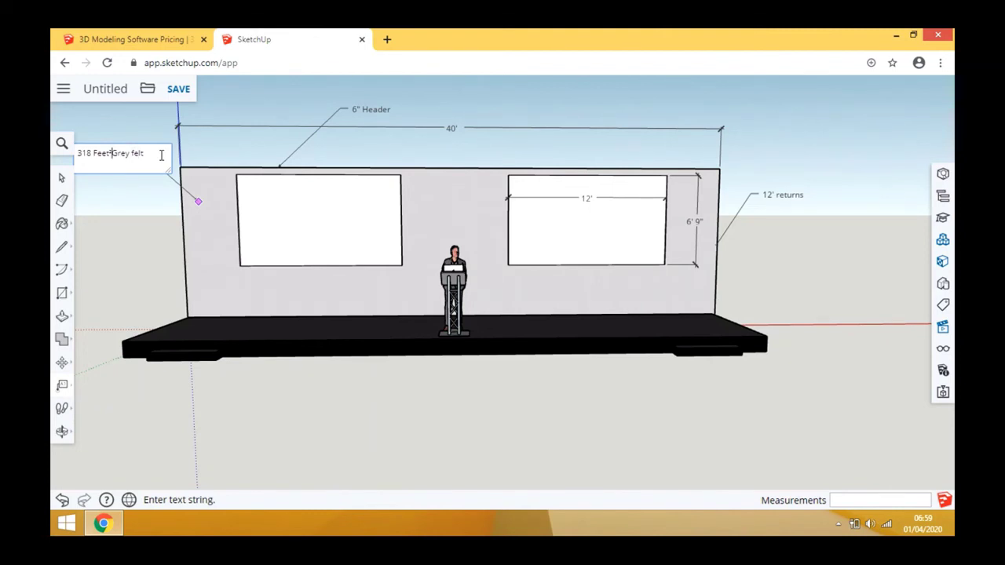
{"action": "key", "text": "BackSpace"}
{"action": "key", "text": "BackSpace"}
{"action": "key", "text": "BackSpace"}
{"action": "key", "text": "BackSpace"}
{"action": "key", "text": "BackSpace"}
{"action": "key", "text": "BackSpace"}
{"action": "key", "text": "BackSpace"}
{"action": "key", "text": "BackSpace"}
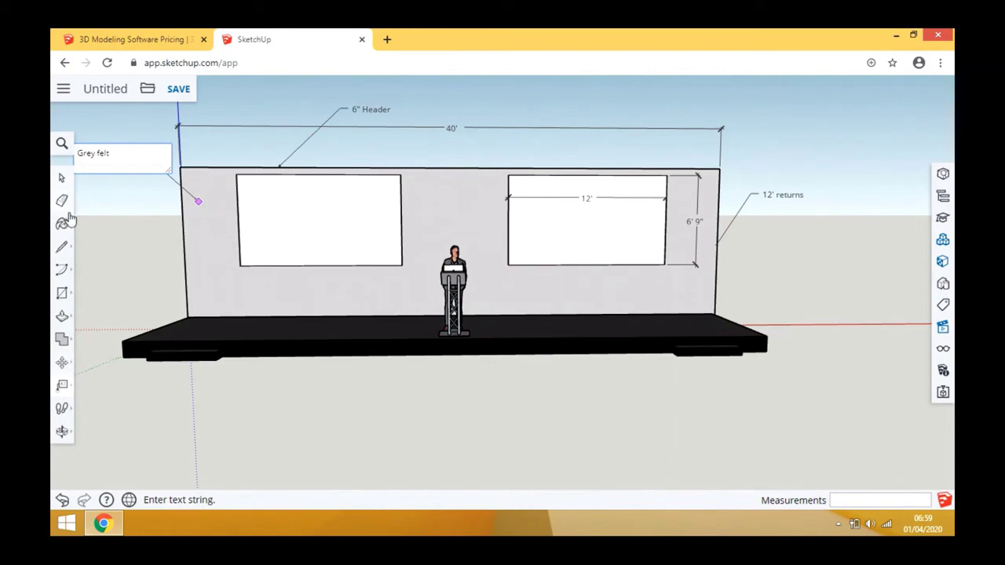
{"action": "left_click", "coordinate": [62, 179]}
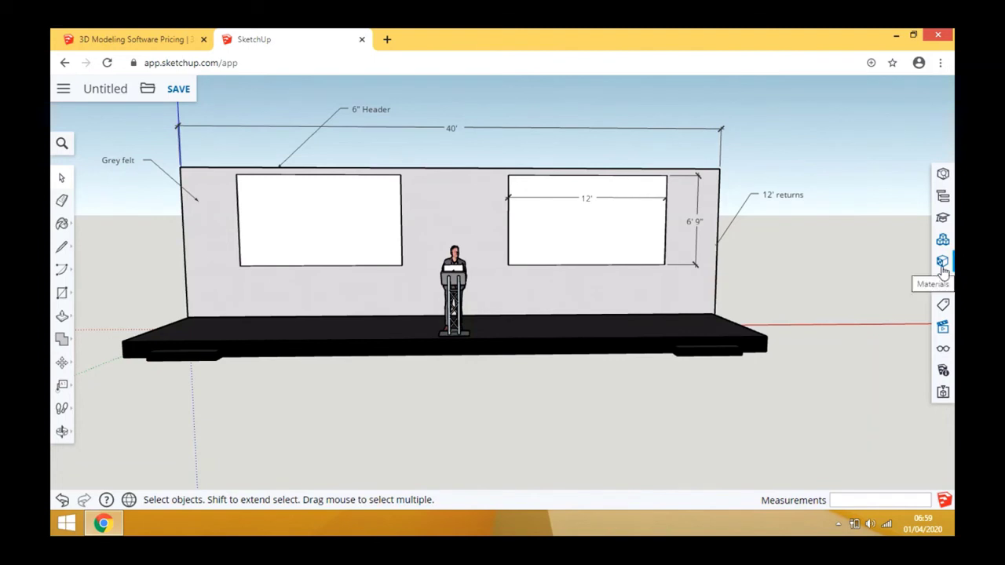
Switch the model to the saved "Front View" scene
{"action": "left_click", "coordinate": [943, 327]}
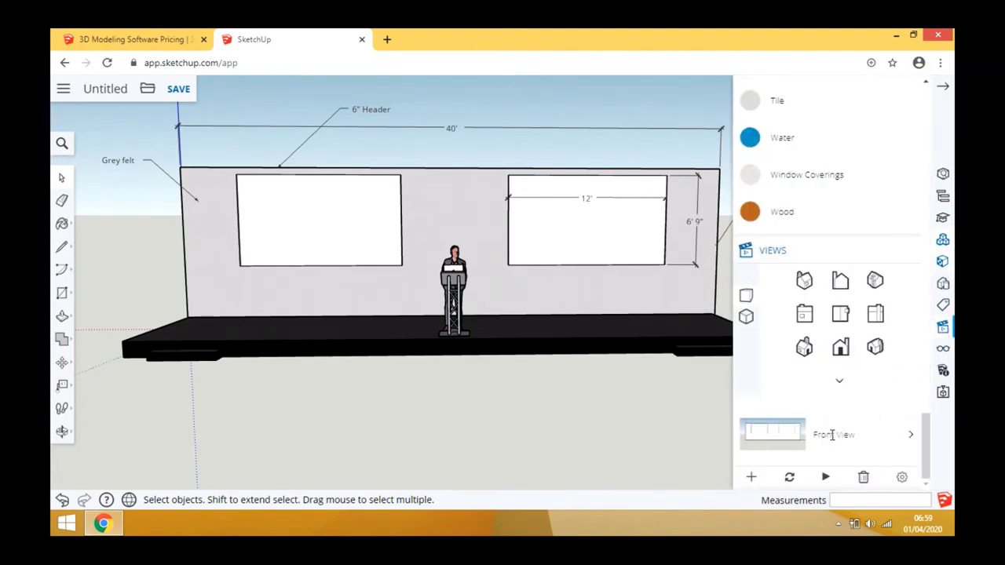
{"action": "double_click", "coordinate": [832, 435]}
{"action": "left_click", "coordinate": [783, 442]}
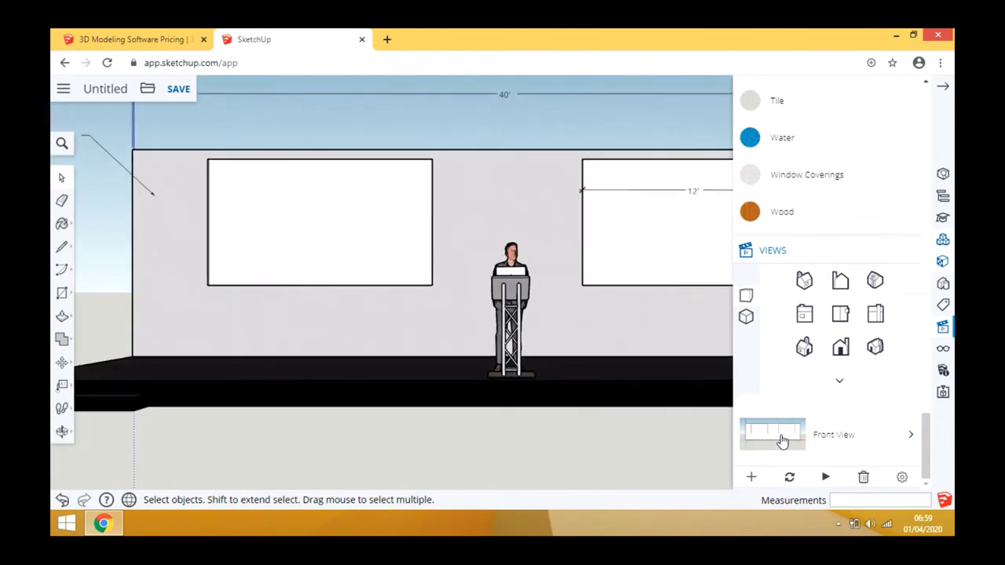
Frame the whole stage set in an angled perspective view from its front-left, with all dimensions and labels in view
{"action": "left_click", "coordinate": [805, 348]}
{"action": "scroll", "coordinate": [497, 179], "scroll_direction": "down", "scroll_amount": 5}
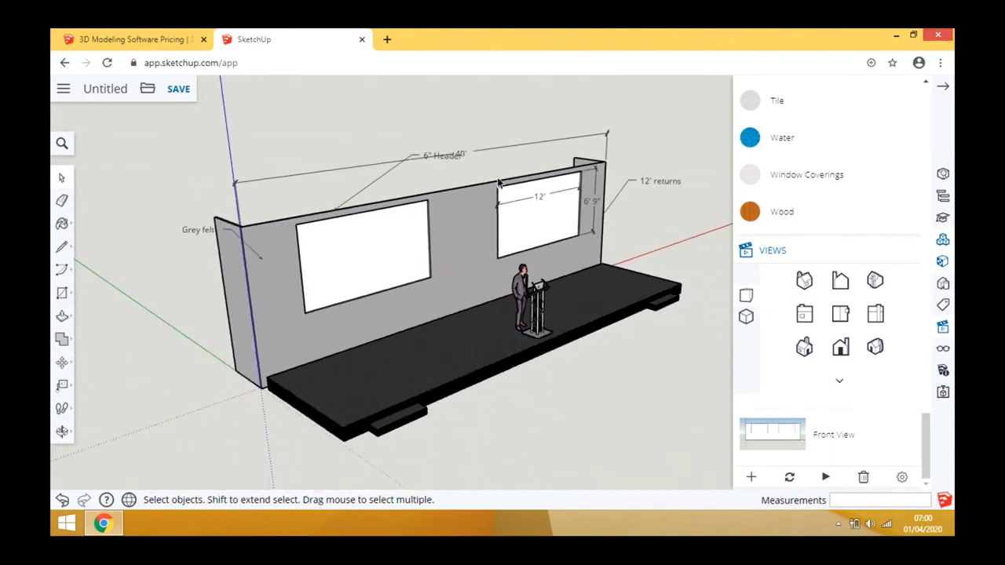
{"action": "left_click", "coordinate": [63, 431]}
{"action": "left_click", "coordinate": [101, 382]}
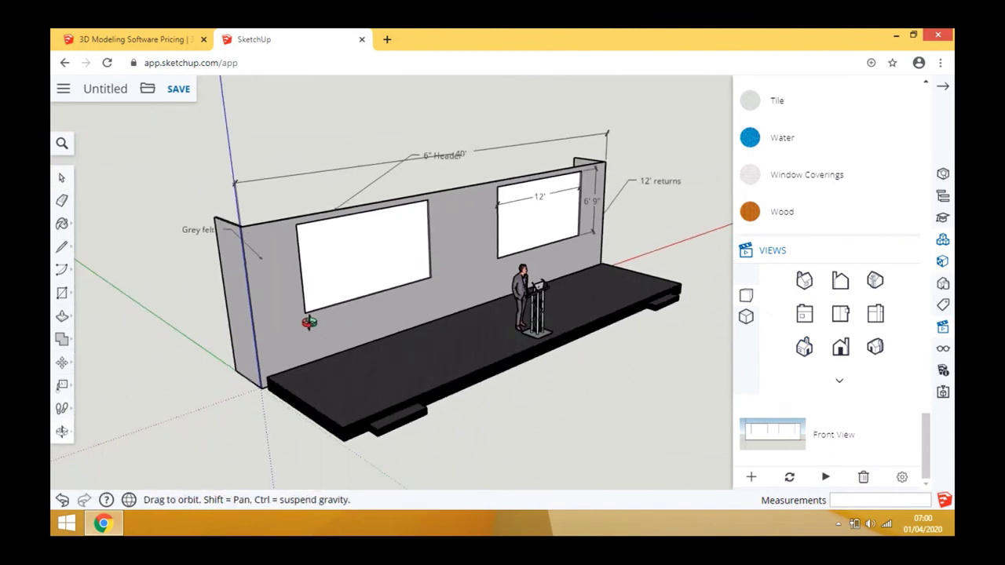
{"action": "left_click_drag", "start_coordinate": [260, 335], "coordinate": [505, 307]}
{"action": "scroll", "coordinate": [505, 307], "scroll_direction": "up", "scroll_amount": 3}
{"action": "scroll", "coordinate": [510, 305], "scroll_direction": "down", "scroll_amount": 2}
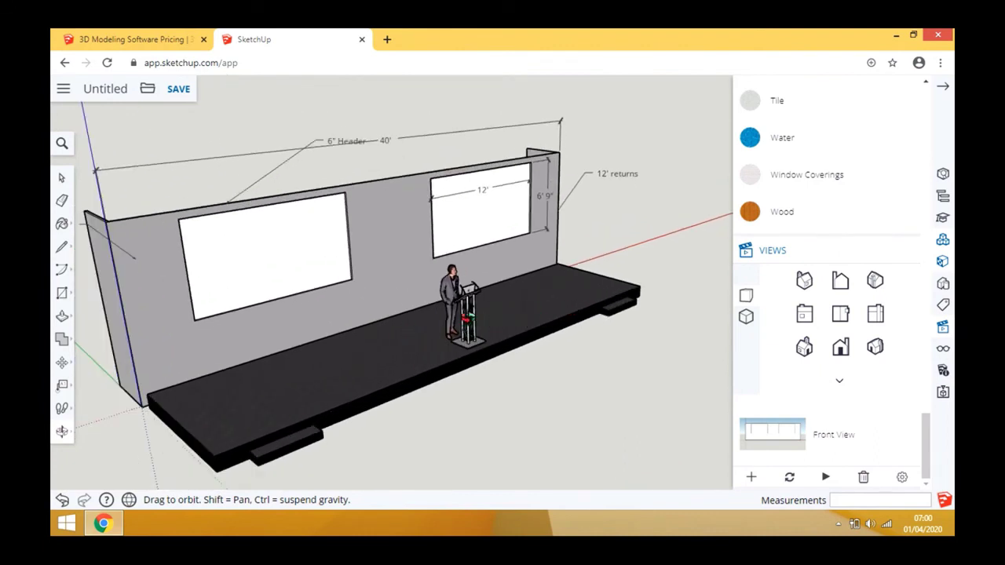
{"action": "left_click", "coordinate": [61, 366]}
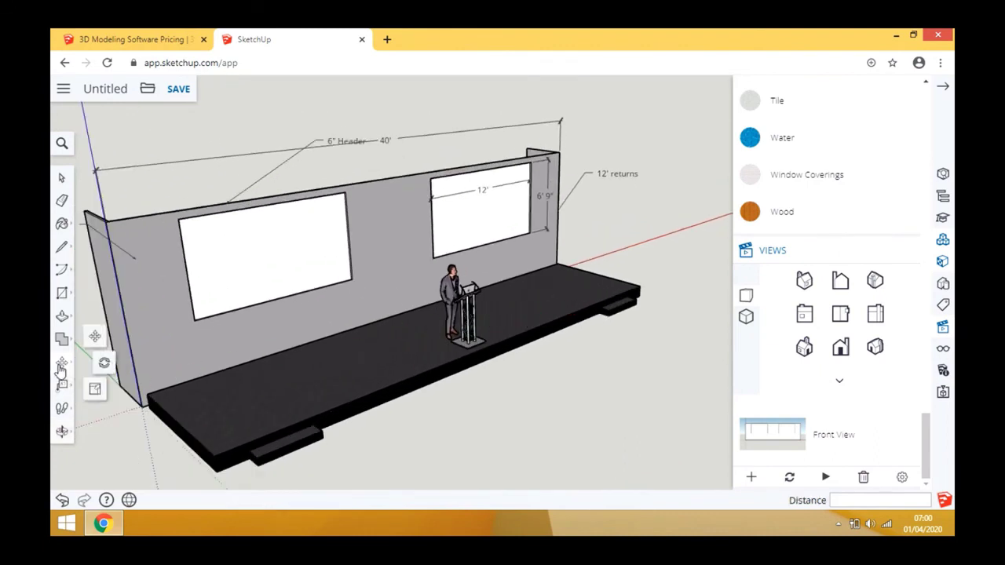
{"action": "left_click", "coordinate": [64, 179]}
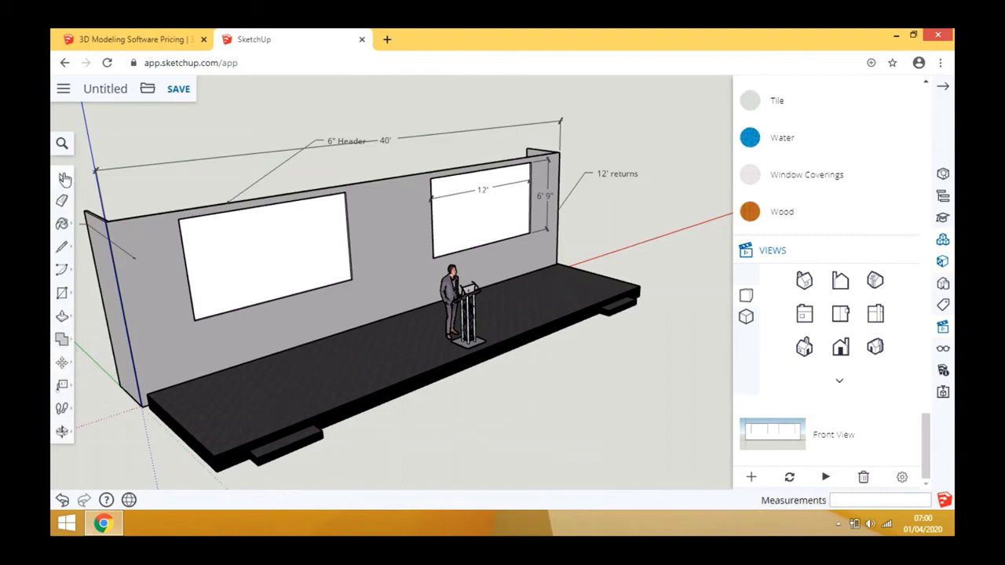
{"action": "left_click", "coordinate": [63, 432]}
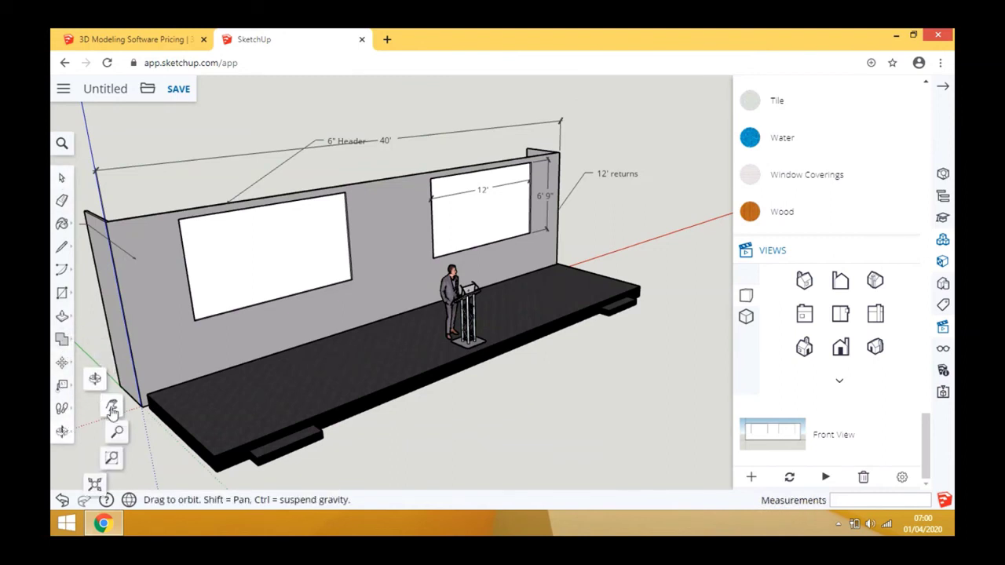
{"action": "left_click", "coordinate": [95, 378]}
{"action": "mouse_move", "coordinate": [332, 352]}
{"action": "left_mouse_down"}
{"action": "mouse_move", "coordinate": [345, 357]}
{"action": "mouse_move", "coordinate": [337, 361]}
{"action": "left_mouse_up"}
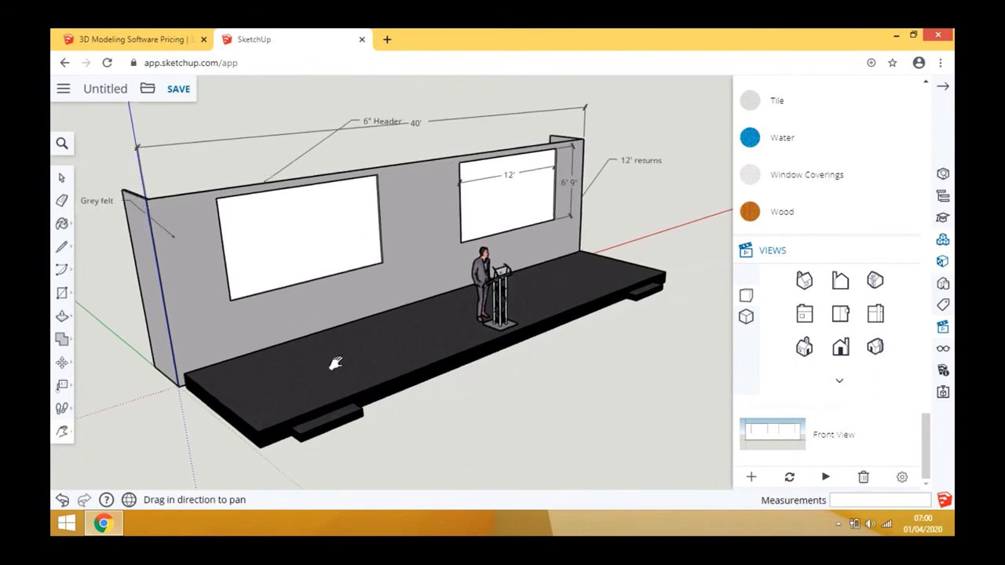
{"action": "scroll", "coordinate": [879, 329], "scroll_direction": "up", "scroll_amount": 10}
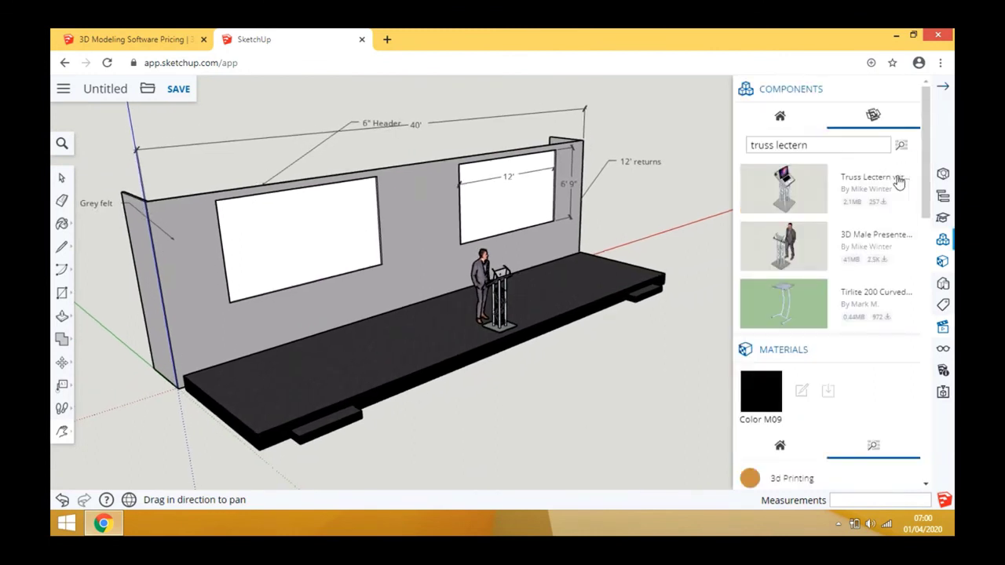
{"action": "scroll", "coordinate": [876, 252], "scroll_direction": "down", "scroll_amount": 10}
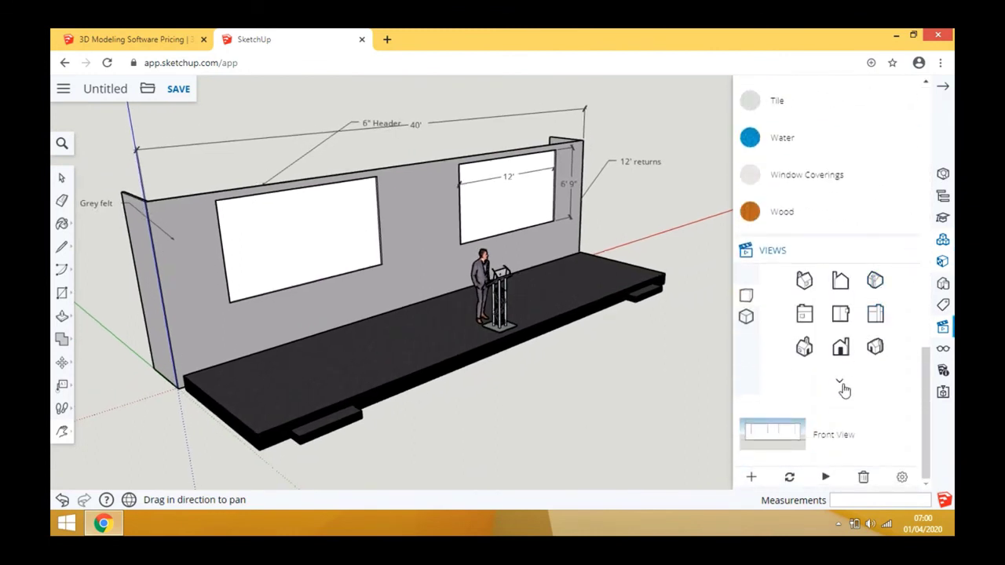
Save the current angle as a new scene named "Side Cam" and compare it with the "Front View" scene
{"action": "left_click", "coordinate": [753, 479]}
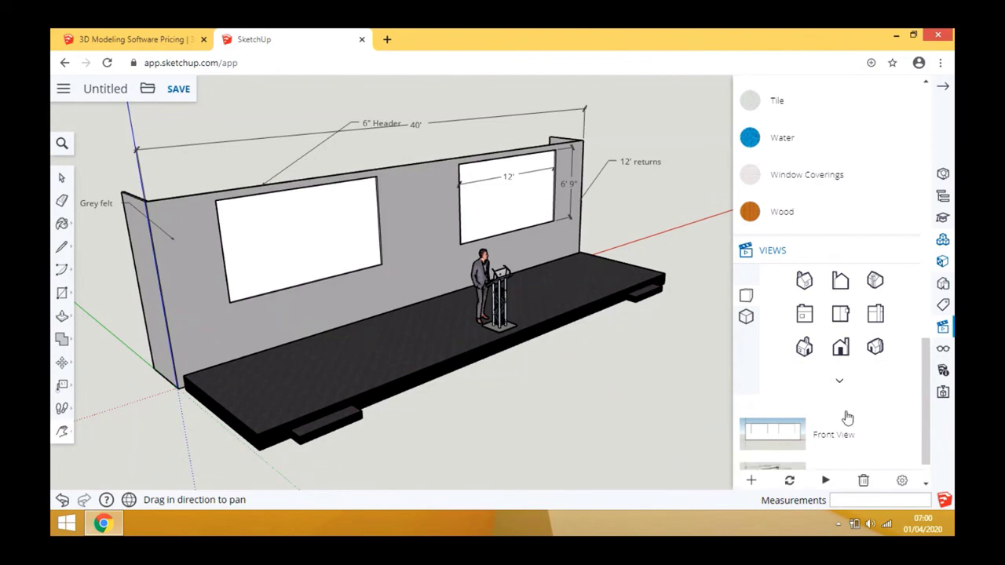
{"action": "scroll", "coordinate": [847, 418], "scroll_direction": "down", "scroll_amount": 1}
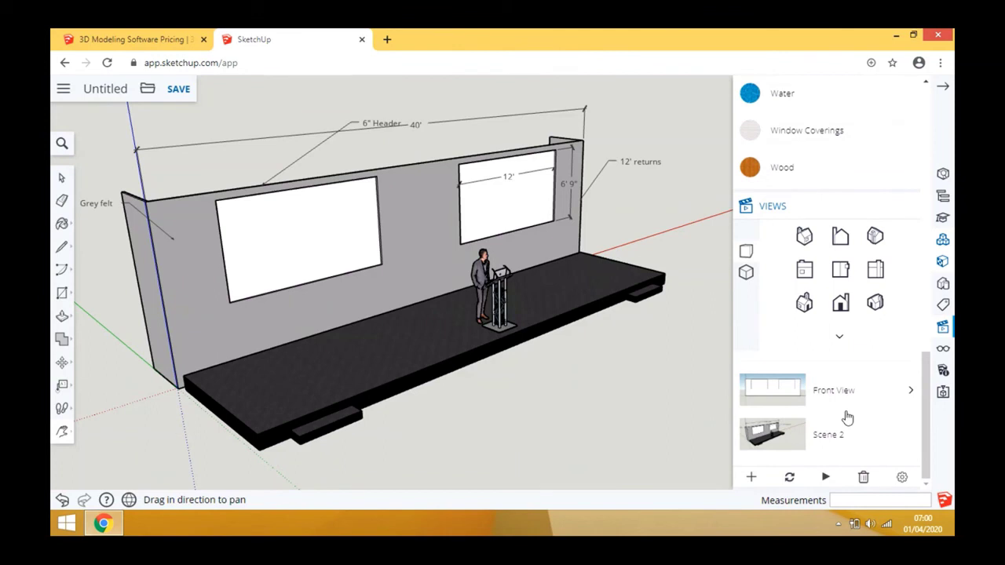
{"action": "double_click", "coordinate": [851, 435]}
{"action": "type", "text": "Side Cam"}
{"action": "left_click", "coordinate": [684, 445]}
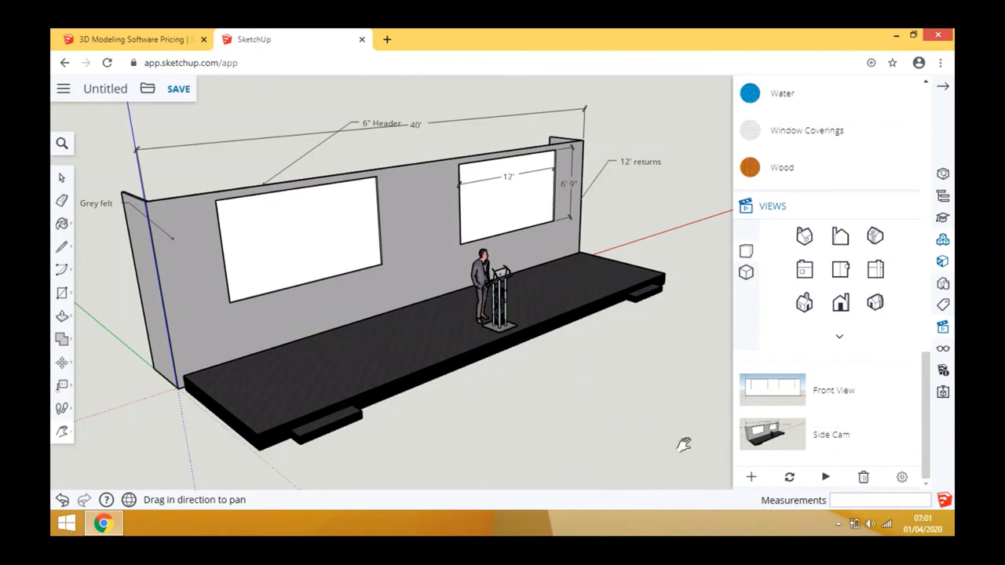
{"action": "left_click", "coordinate": [800, 404]}
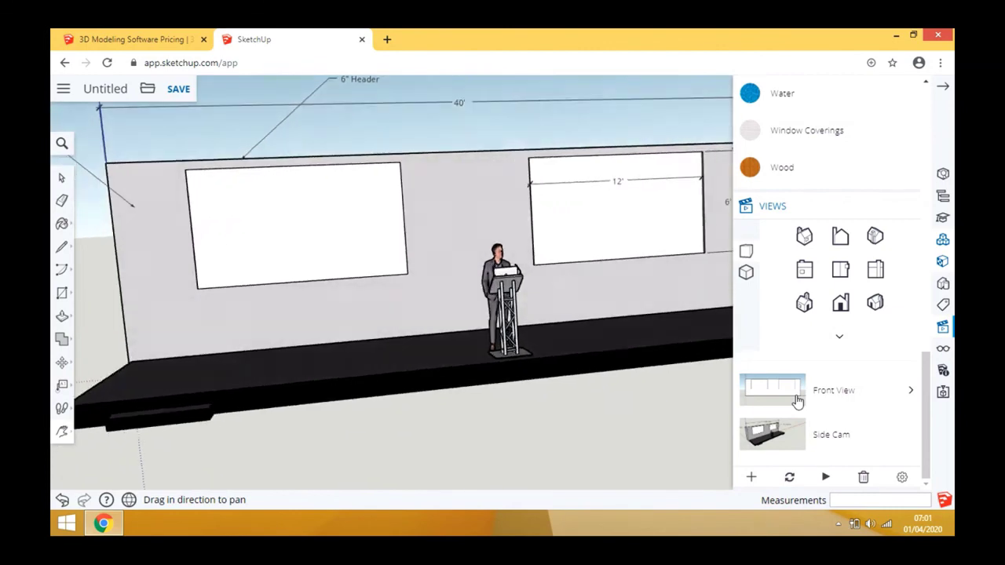
{"action": "left_click", "coordinate": [785, 430]}
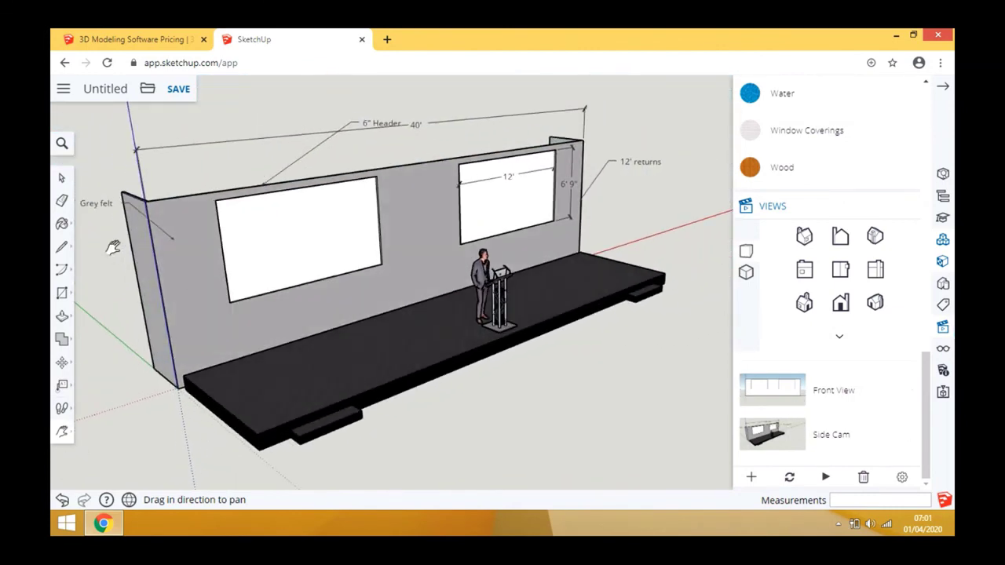
Hide all leader labels and dimensions on the stage set, including the overall 40' dimension above the wall
{"action": "left_click", "coordinate": [62, 177]}
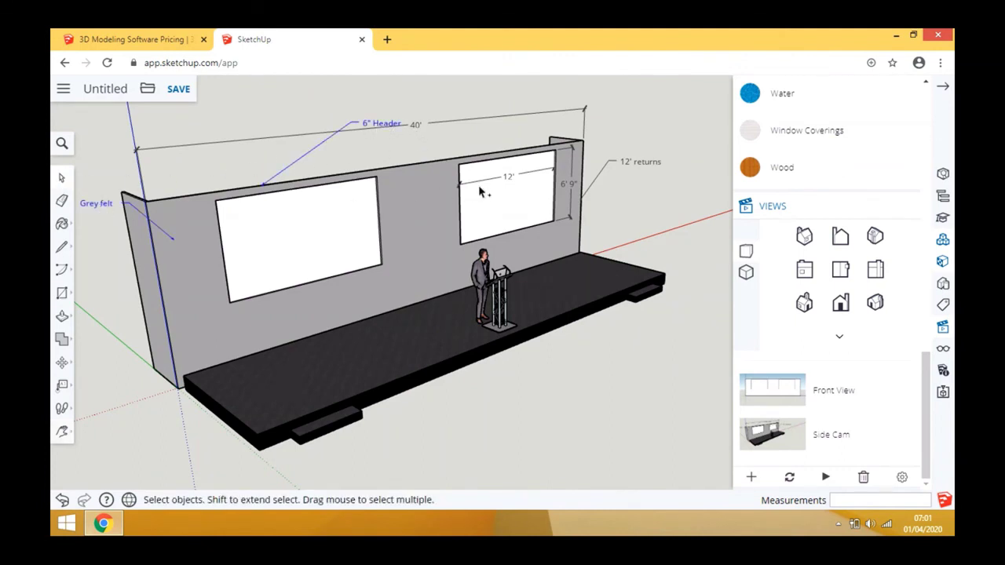
{"action": "left_click", "coordinate": [503, 176]}
{"action": "left_click", "coordinate": [569, 190], "text": "shift"}
{"action": "right_click", "coordinate": [636, 164]}
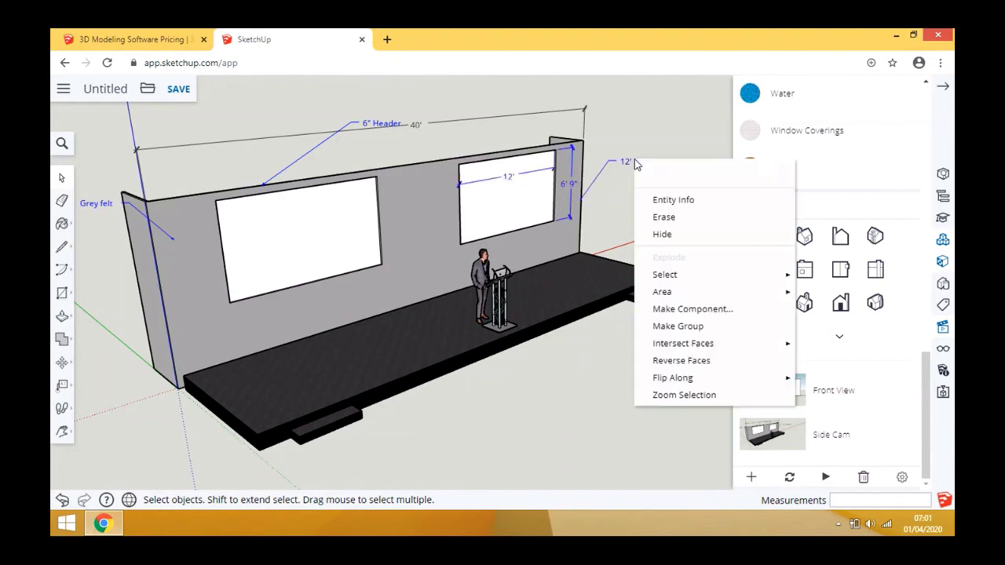
{"action": "left_click", "coordinate": [663, 234]}
{"action": "right_click", "coordinate": [418, 128]}
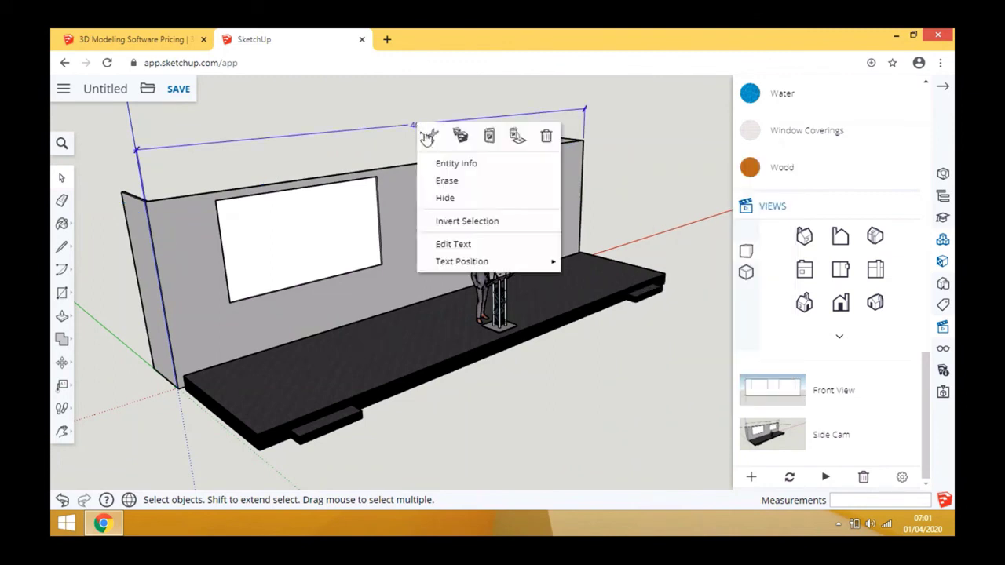
{"action": "left_click", "coordinate": [449, 196]}
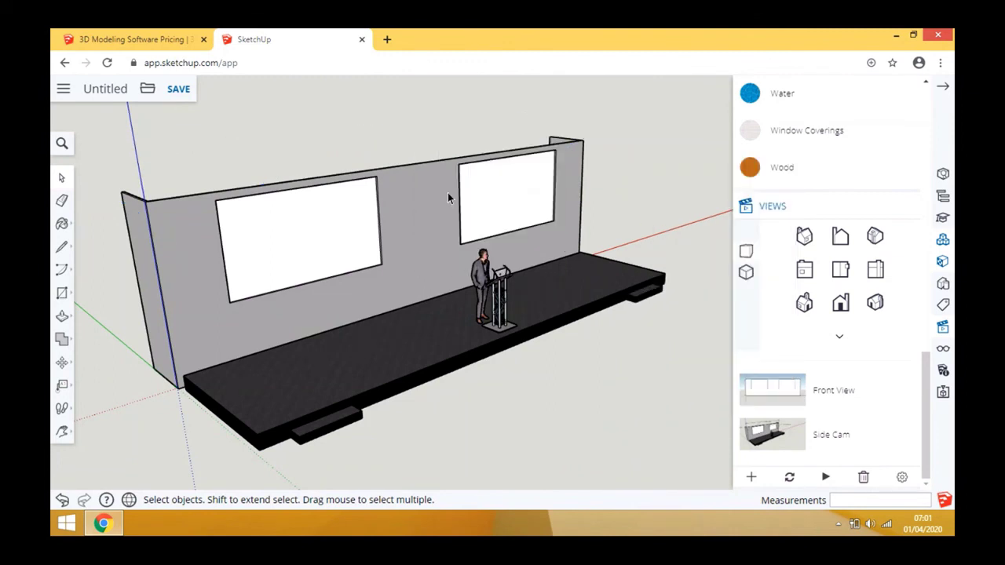
Update the "Side Cam" scene with all properties ticked and compare it with the "Front View" scene
{"action": "left_click", "coordinate": [790, 479]}
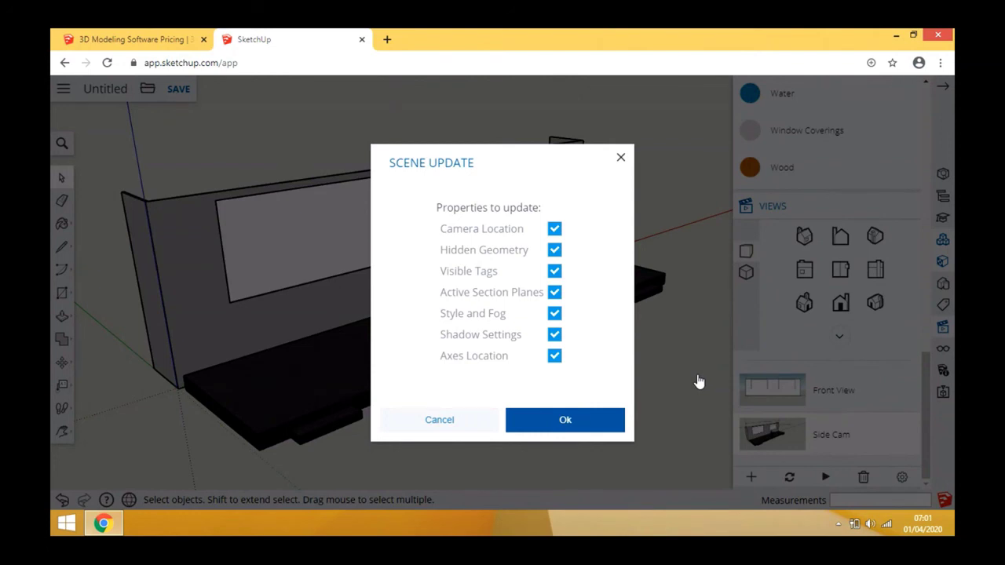
{"action": "key", "text": "Return"}
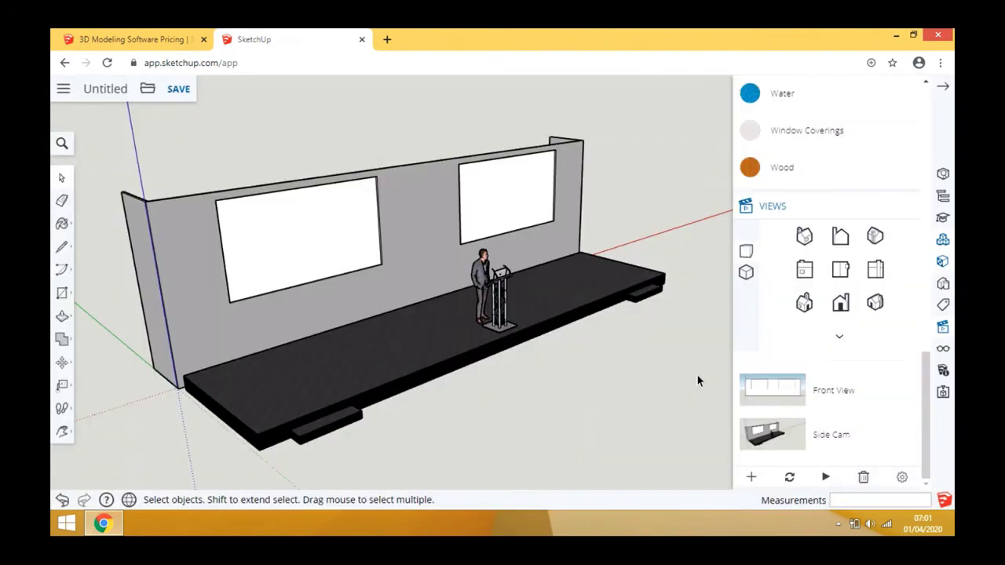
{"action": "left_click", "coordinate": [773, 391]}
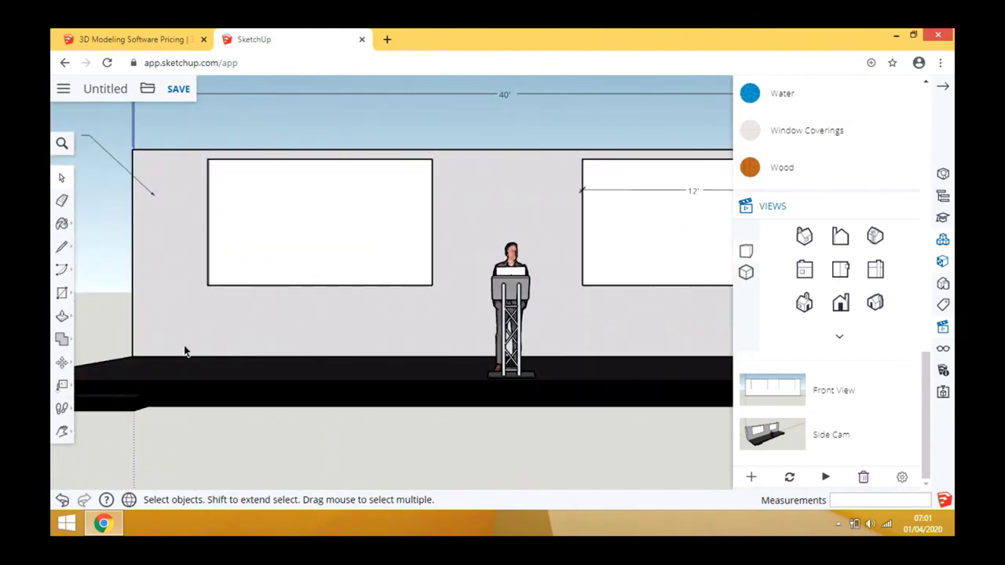
{"action": "left_click", "coordinate": [762, 432]}
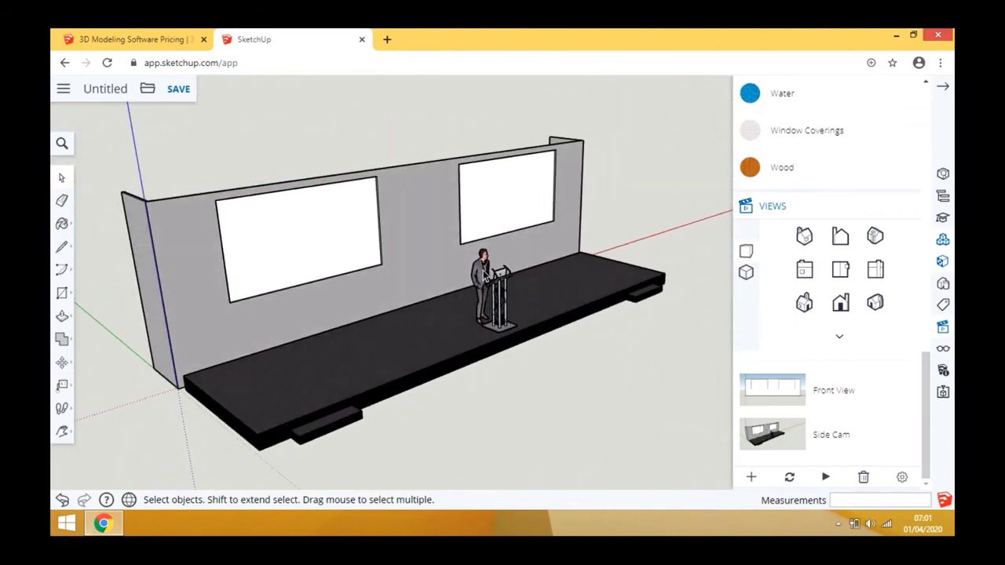
Hide the presenter and lectern component in the "Front View" scene, update that scene and compare it with "Side Cam"
{"action": "left_click", "coordinate": [484, 275]}
{"action": "left_click", "coordinate": [784, 388]}
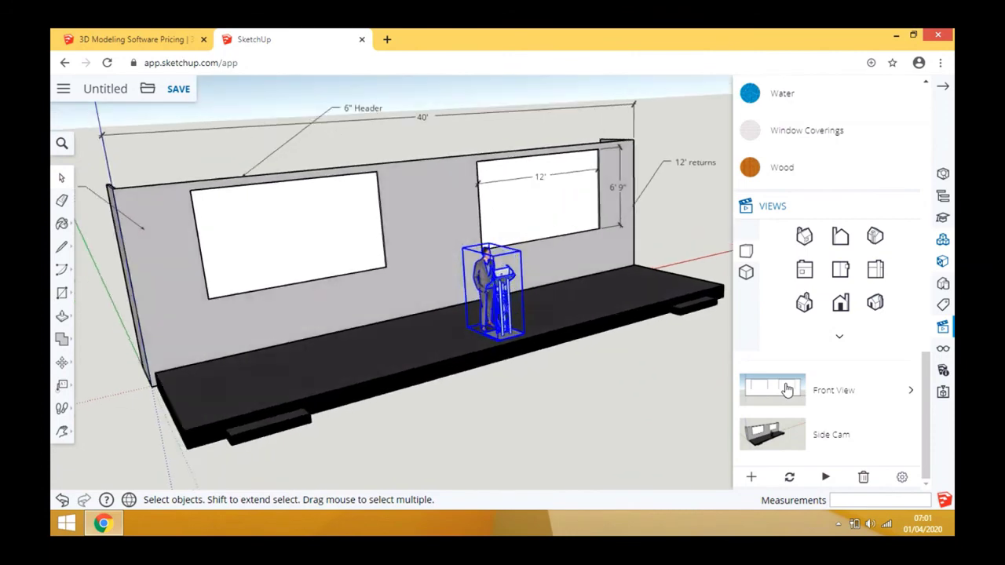
{"action": "right_click", "coordinate": [509, 284]}
{"action": "left_click", "coordinate": [541, 253]}
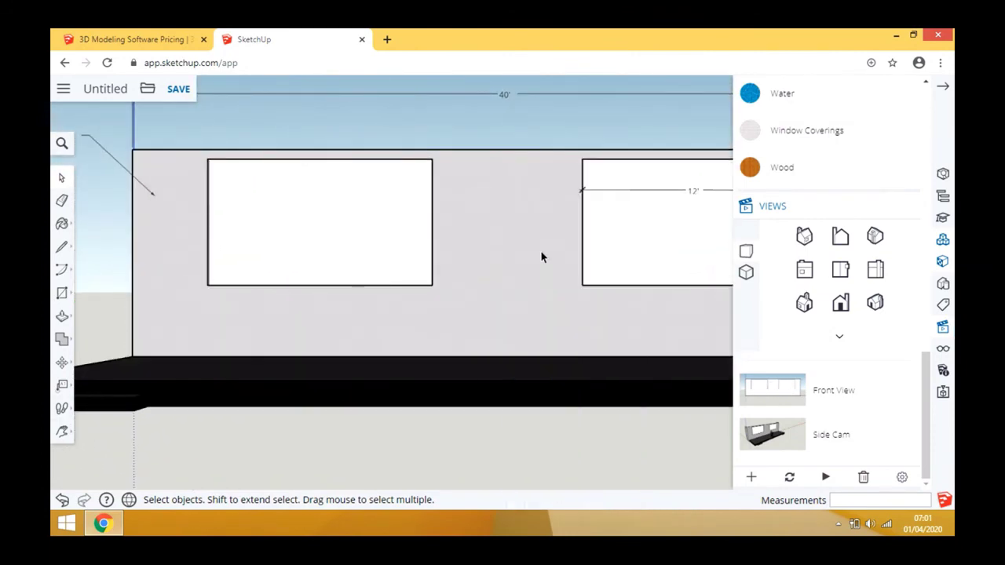
{"action": "left_click", "coordinate": [789, 477]}
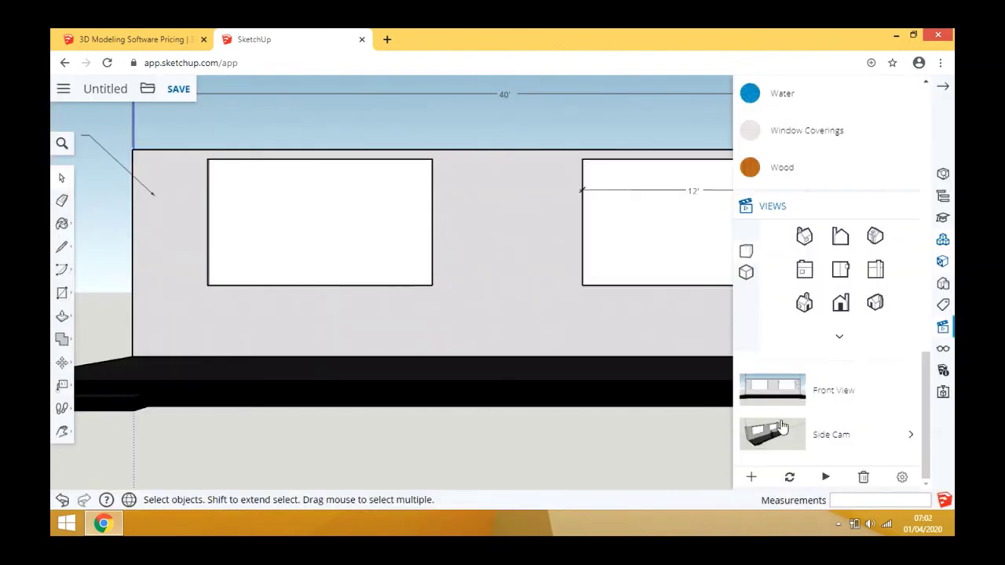
{"action": "left_click", "coordinate": [772, 433]}
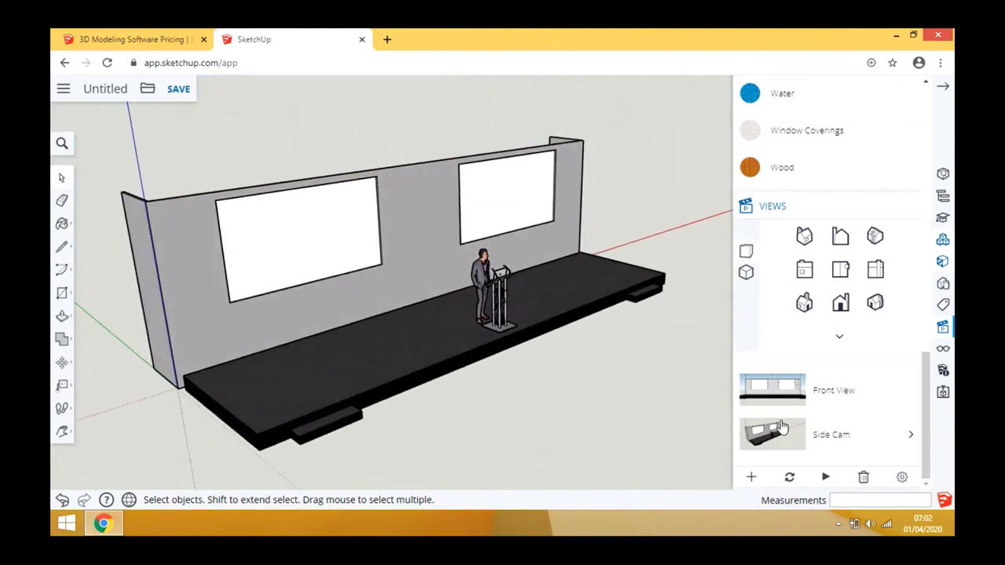
{"action": "left_click", "coordinate": [782, 386]}
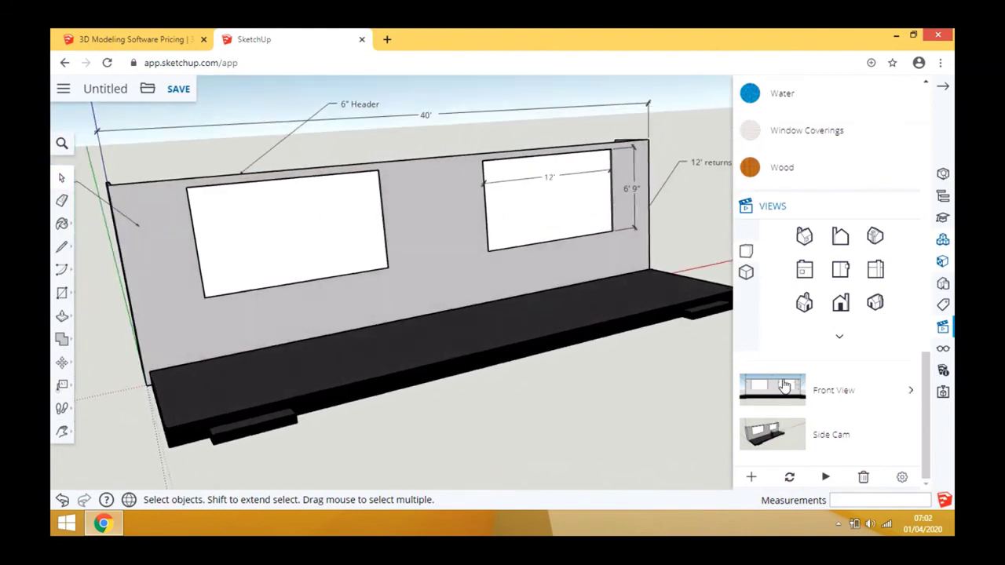
Export the "Side Cam" scene as a PNG image and open the downloaded file
{"action": "left_click", "coordinate": [776, 434]}
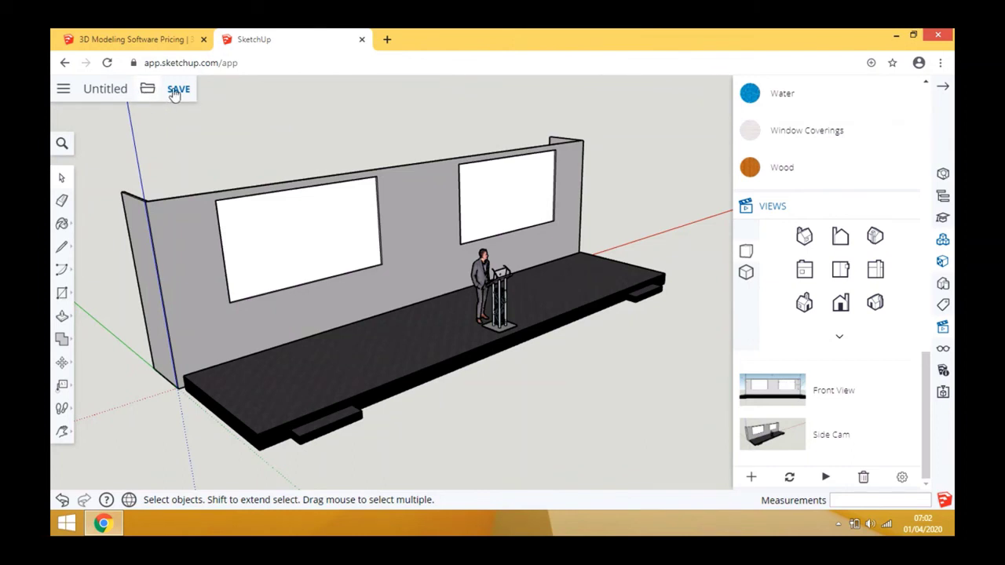
{"action": "left_click", "coordinate": [148, 92]}
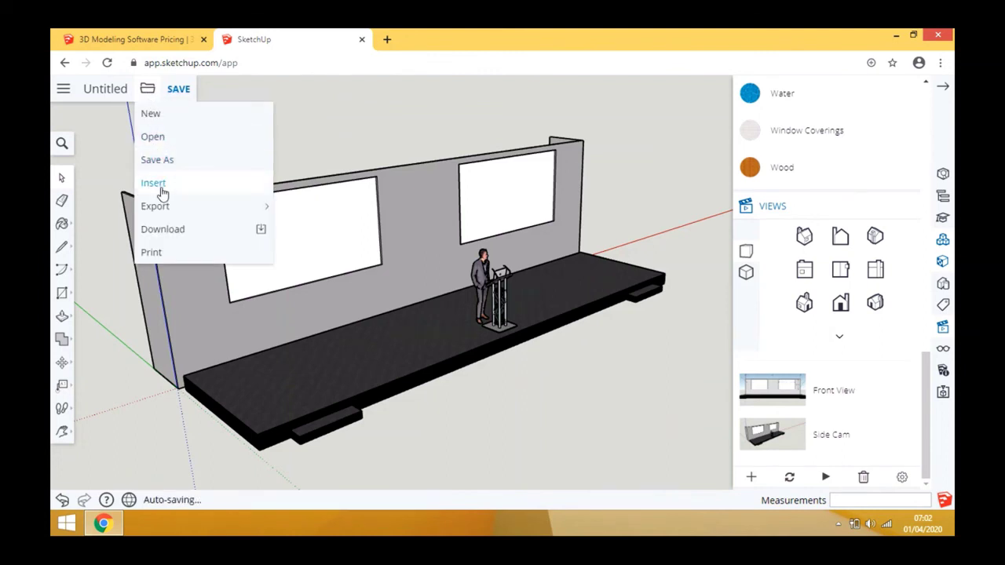
{"action": "mouse_move", "coordinate": [165, 208]}
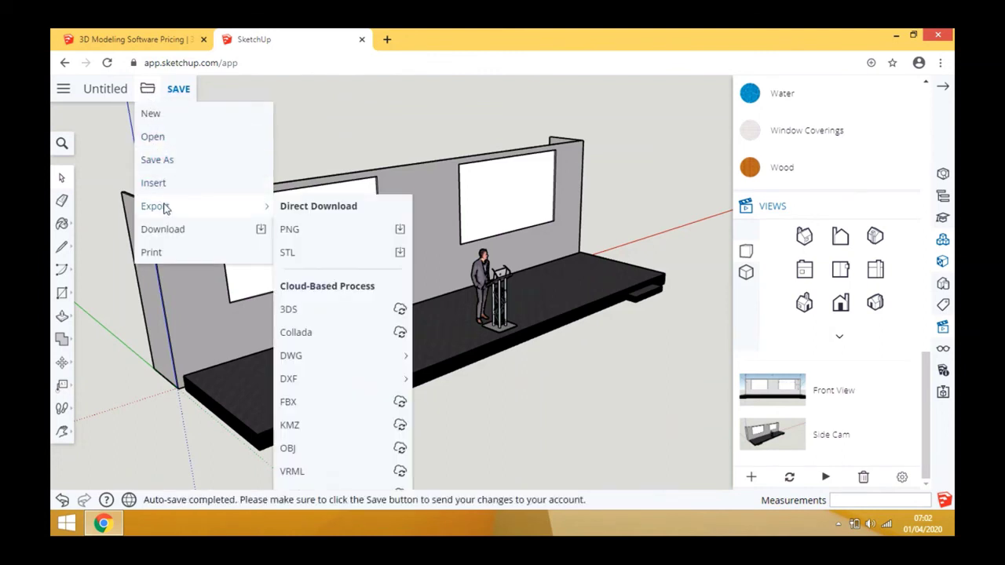
{"action": "left_click", "coordinate": [298, 231]}
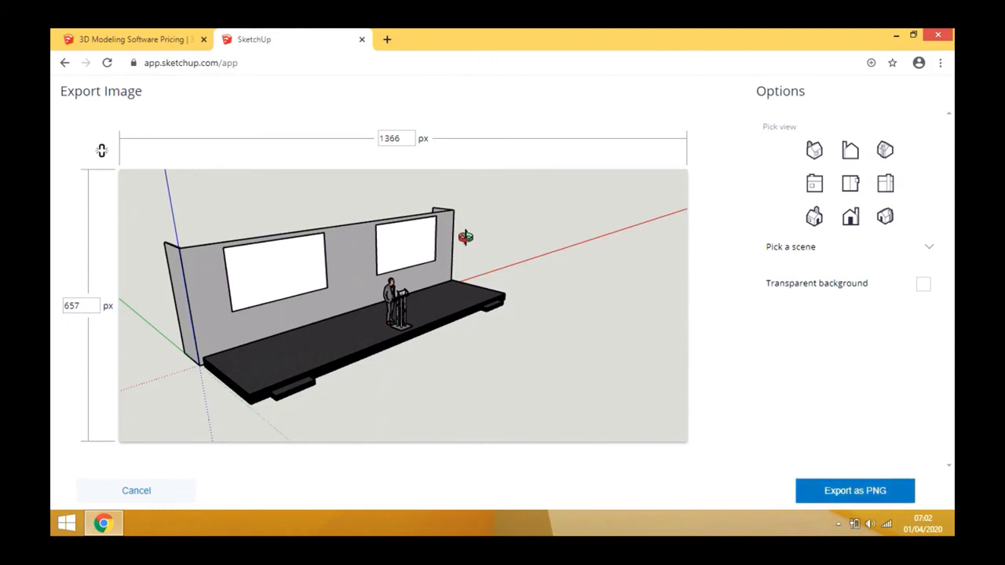
{"action": "left_click", "coordinate": [868, 492]}
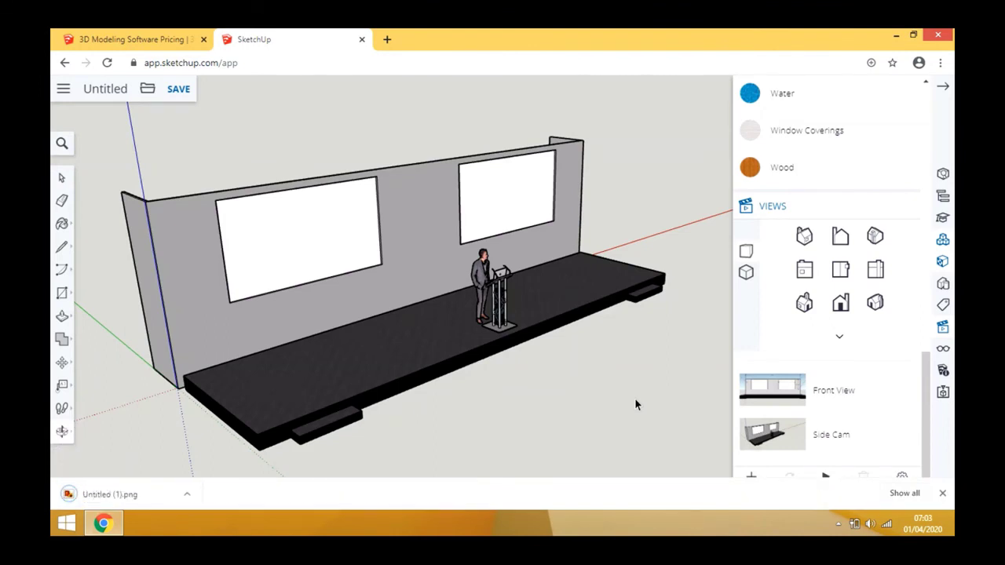
{"action": "left_click", "coordinate": [118, 492]}
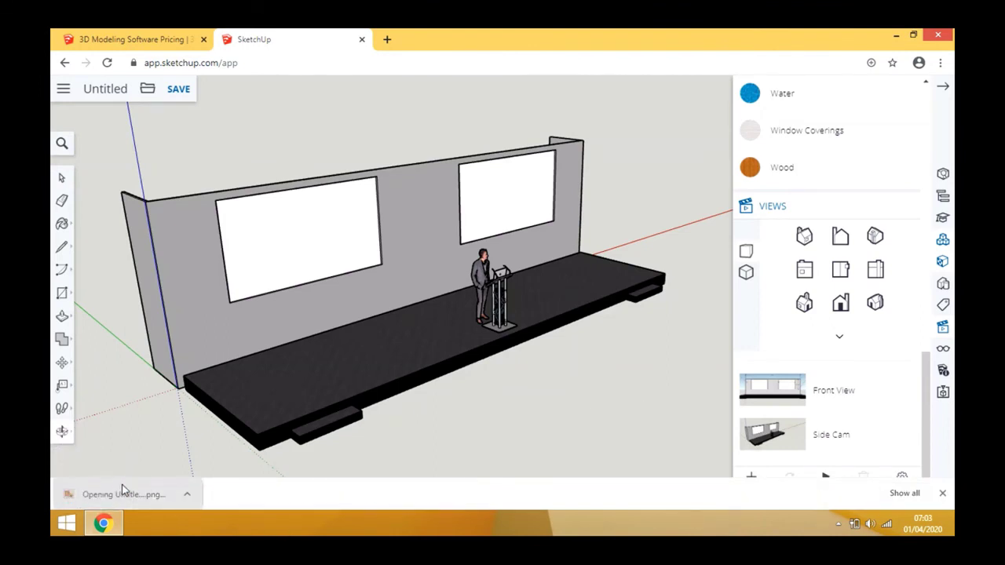